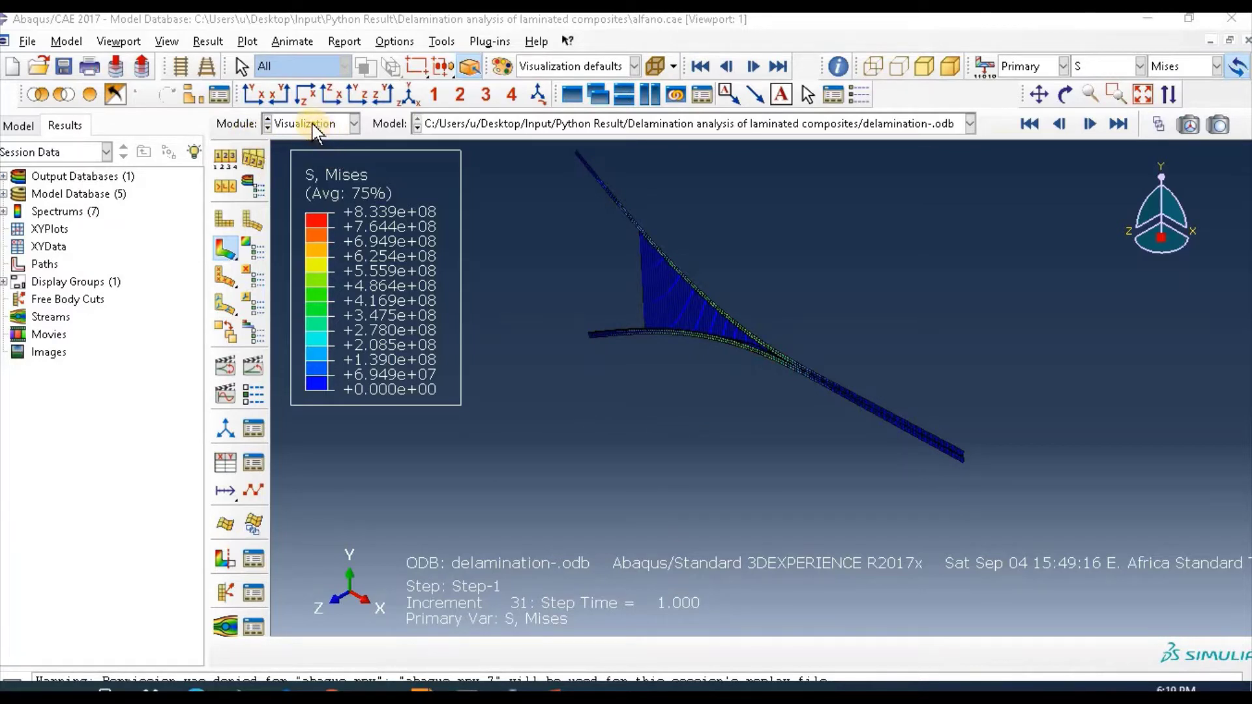
Extrude the shell elements in the results display to a depth of 0.2.
click(167, 41)
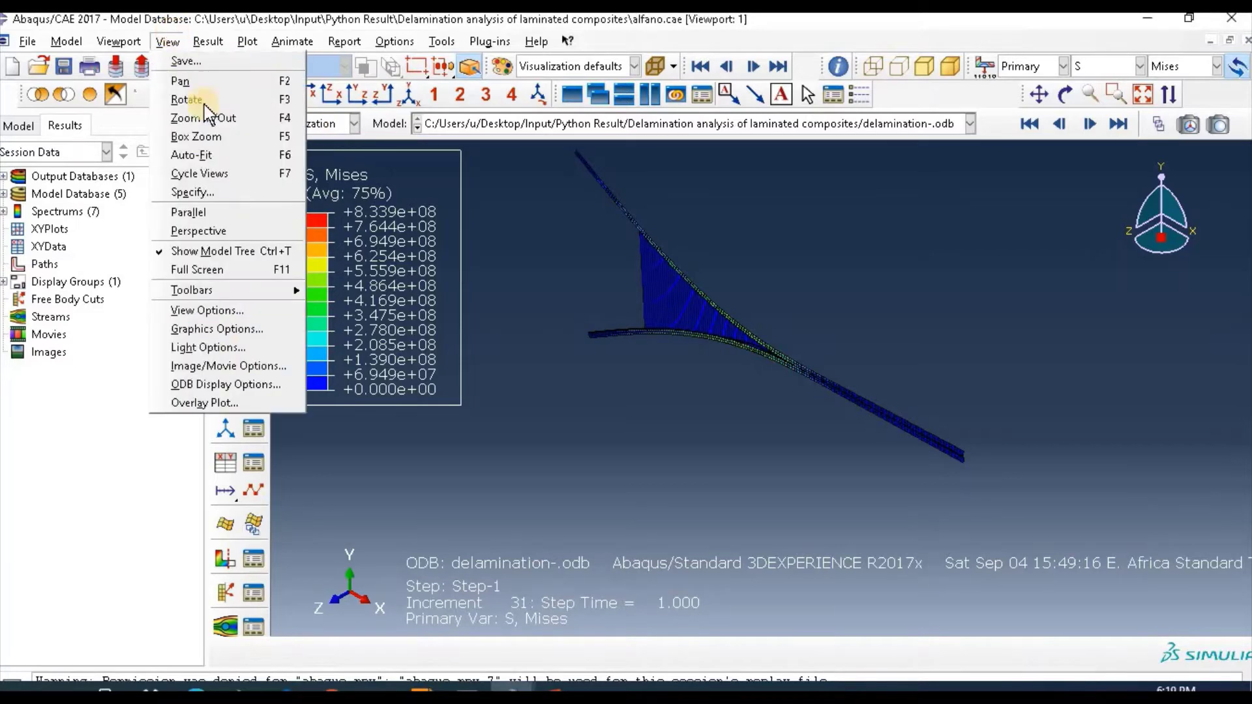
click(257, 382)
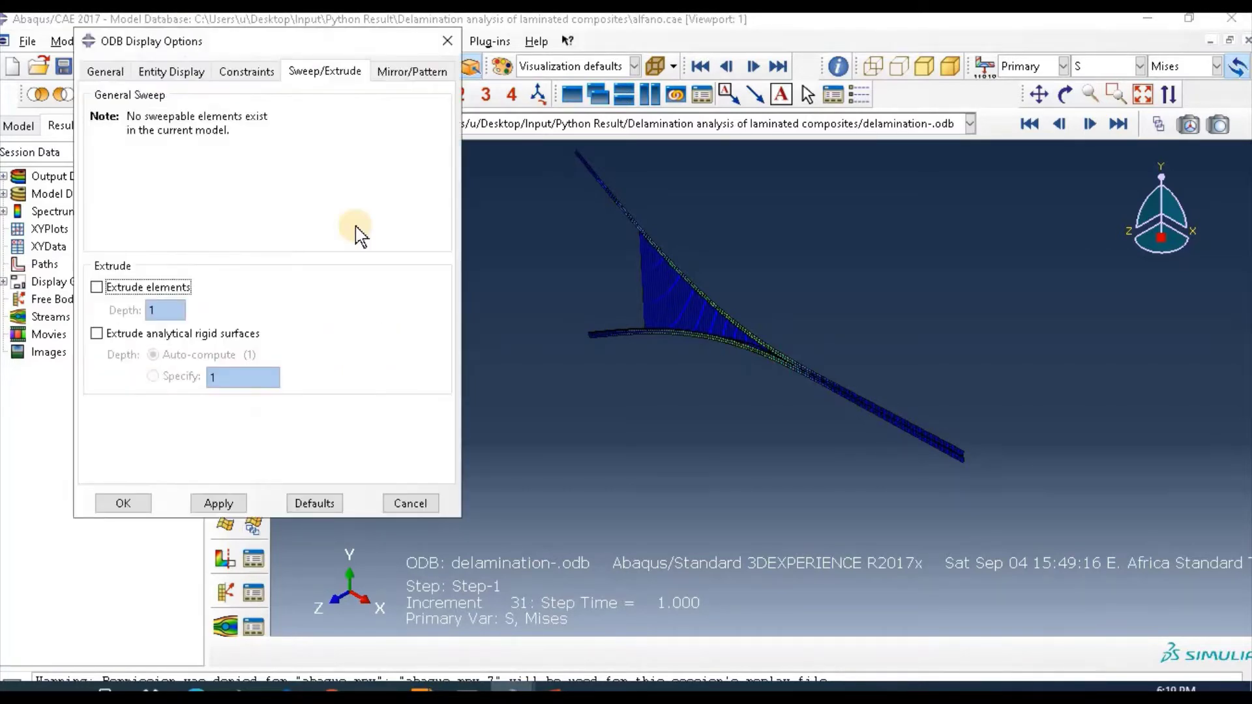
click(96, 287)
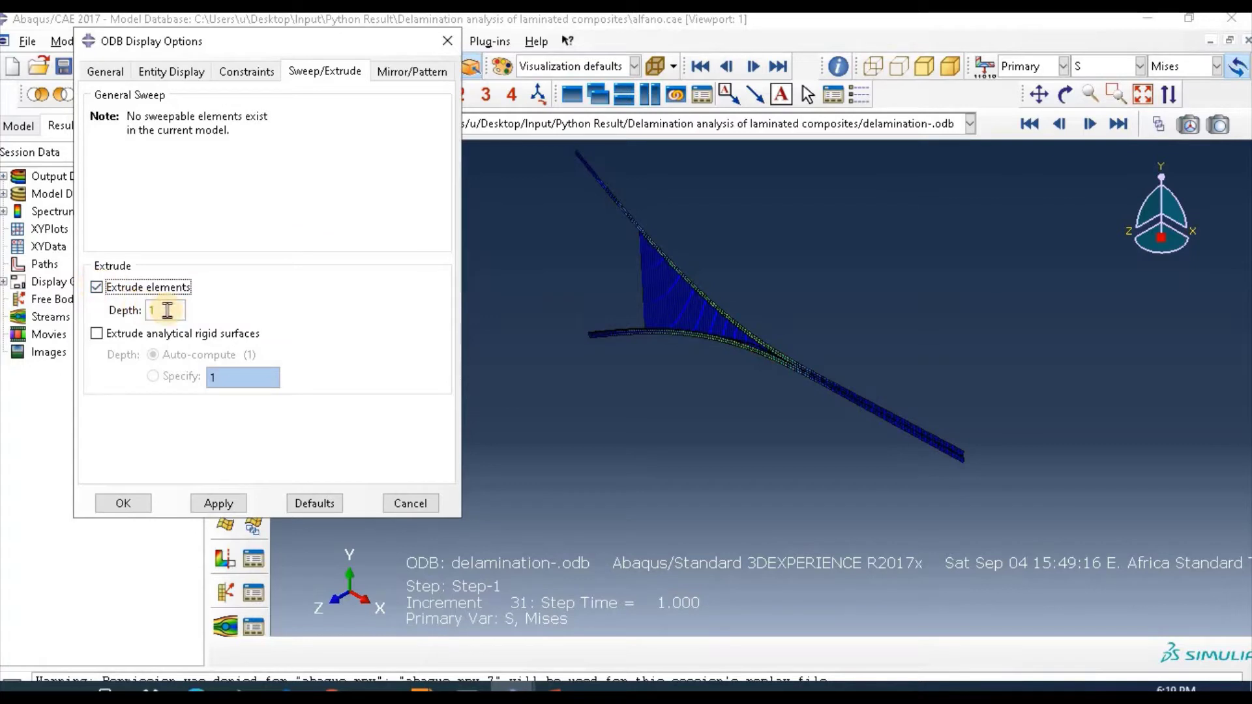
click(167, 311)
key(BackSpace)
text(0.2)
click(225, 502)
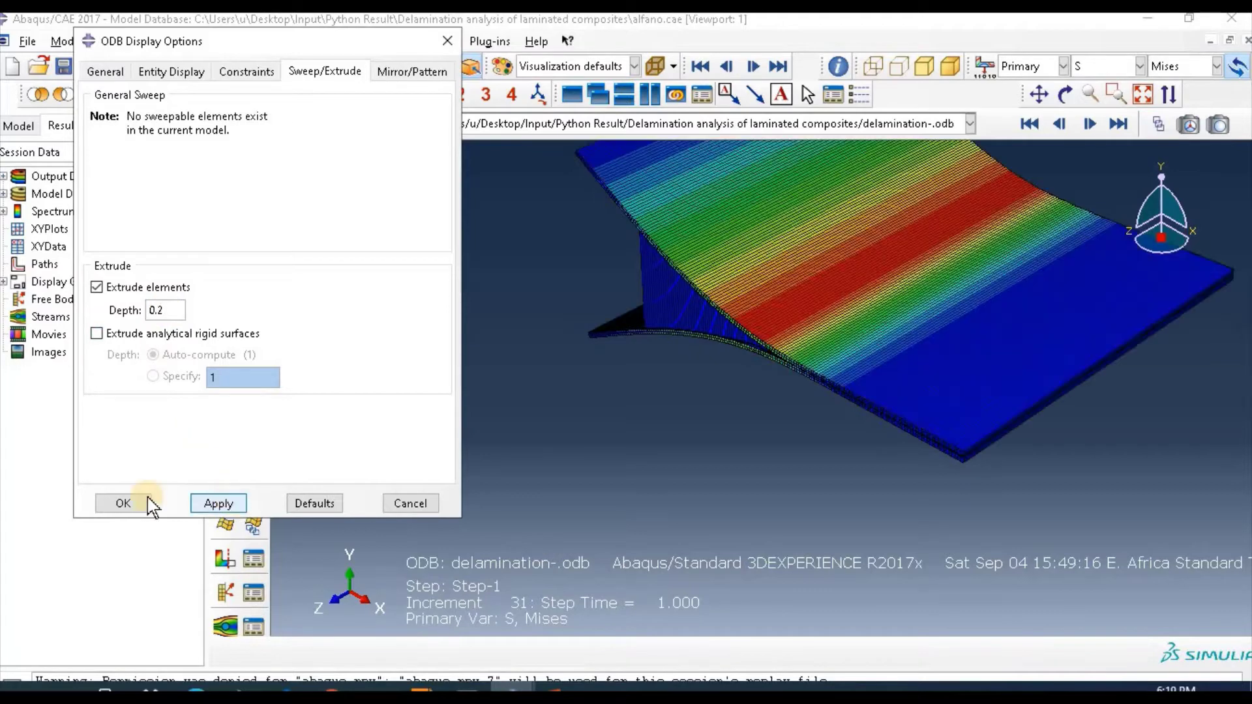
click(121, 503)
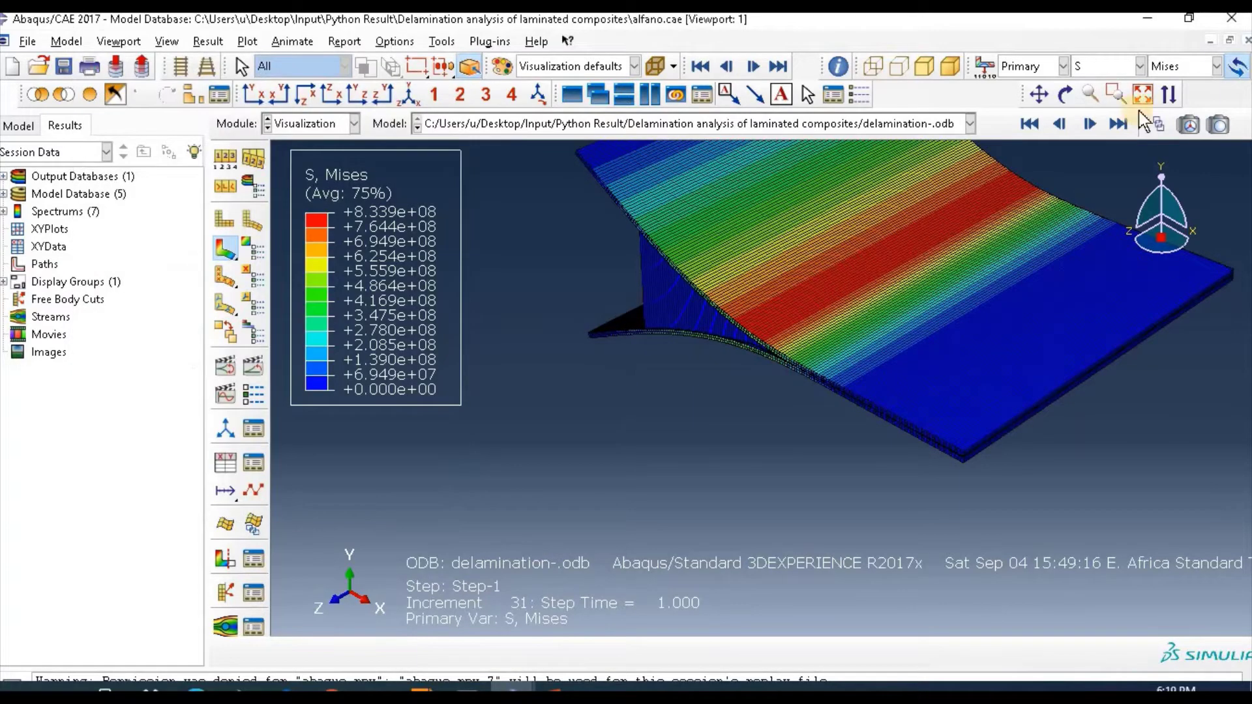
Auto-fit the plate, then box-zoom in on the delaminated layers near the crack tip.
click(1142, 94)
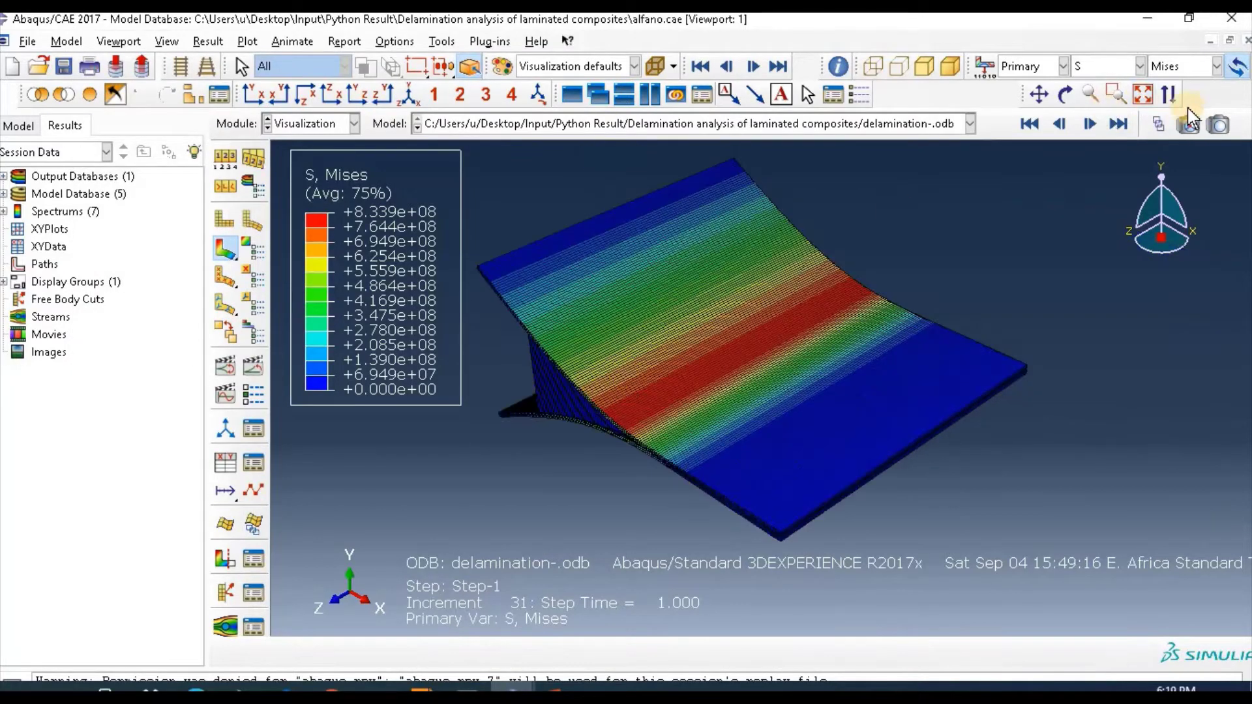
click(1115, 94)
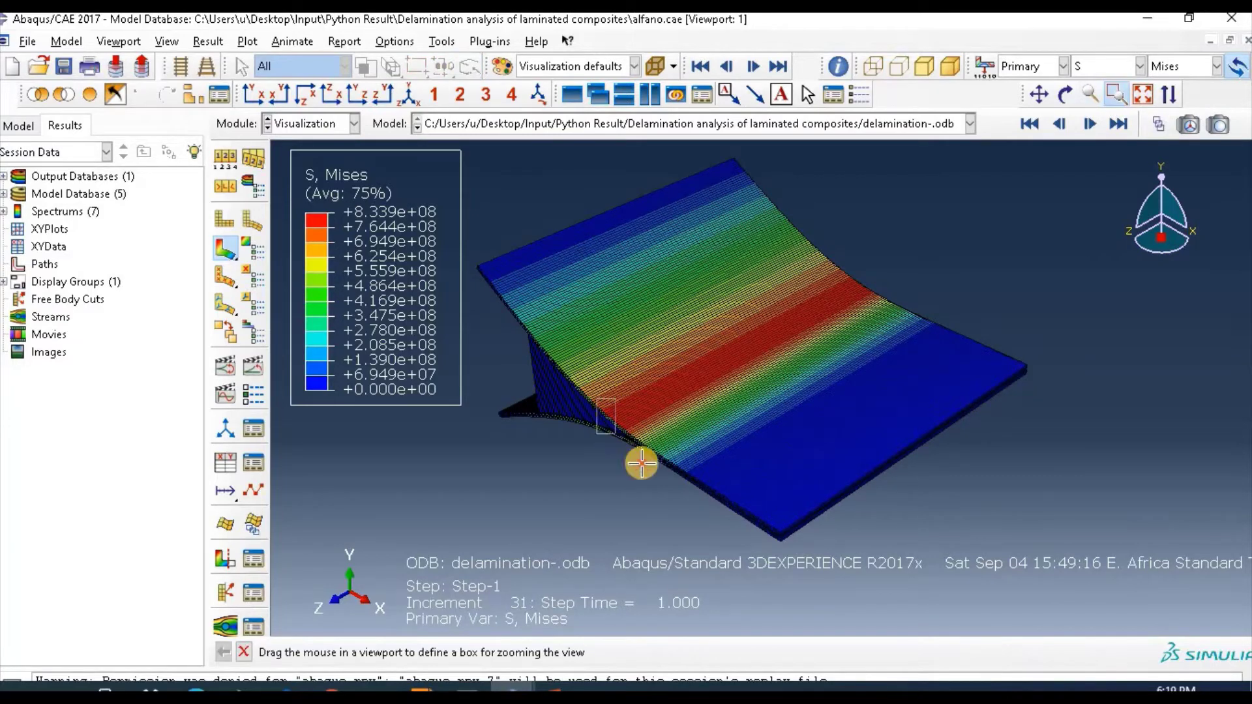
drag(641, 463, 665, 475)
drag(721, 341, 809, 470)
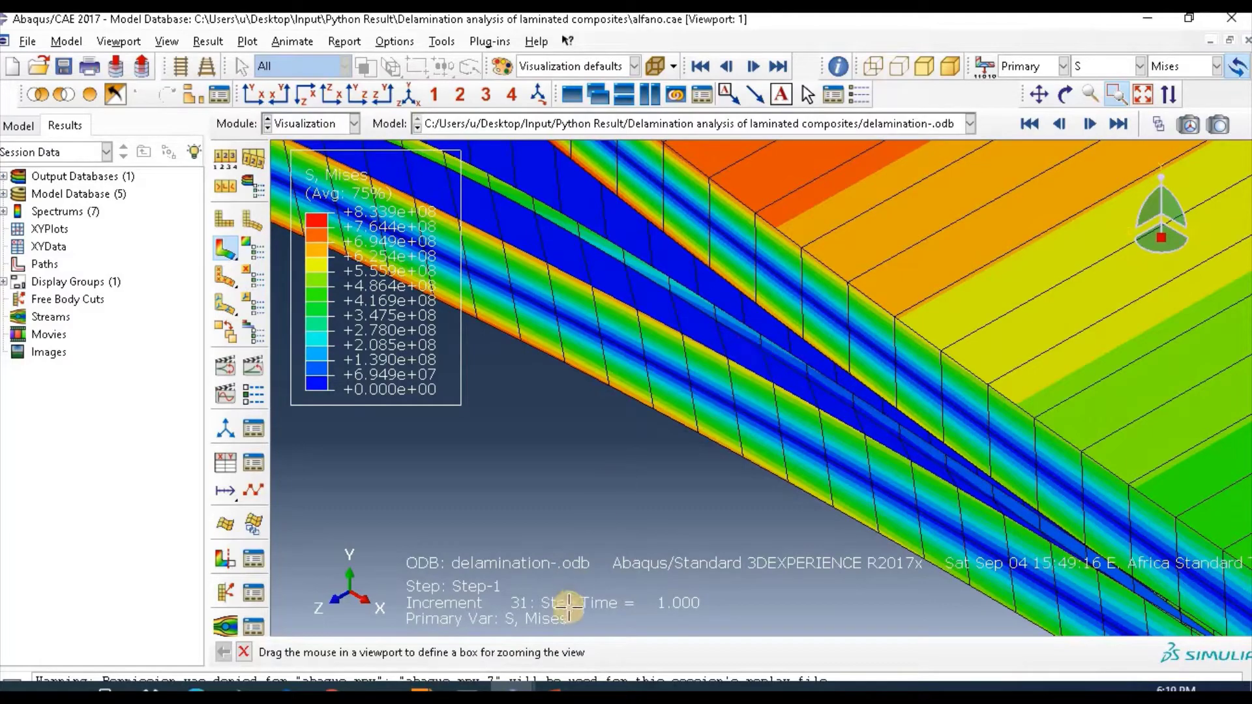
Switch to the PowerPoint dimensions slide and select its No-cohesive label.
click(558, 690)
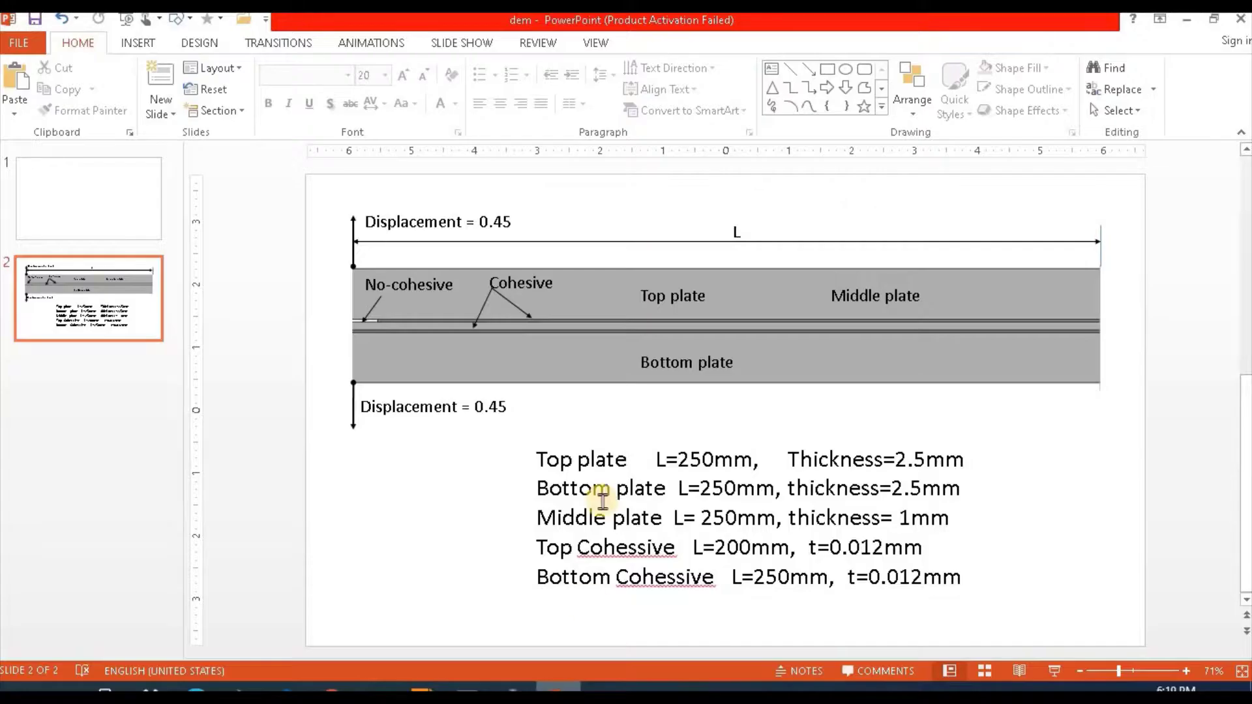
click(459, 302)
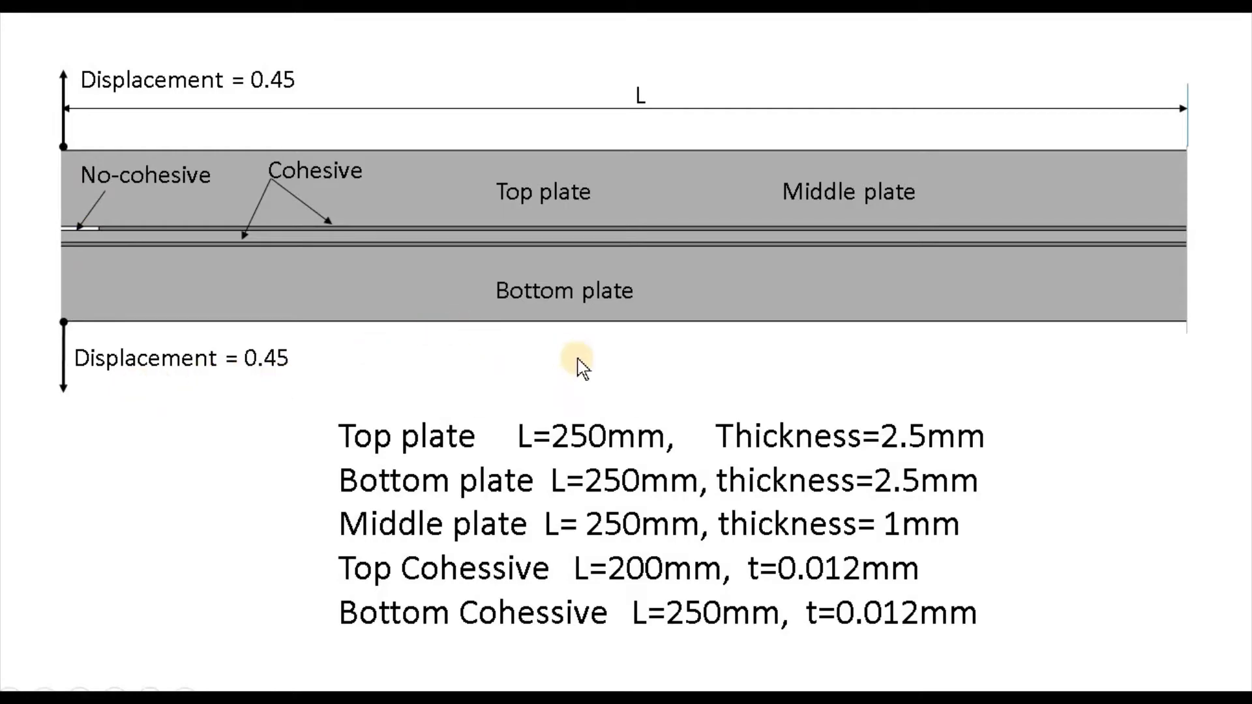
Exit the slide show and return to Normal view of slide 2.
key(Escape)
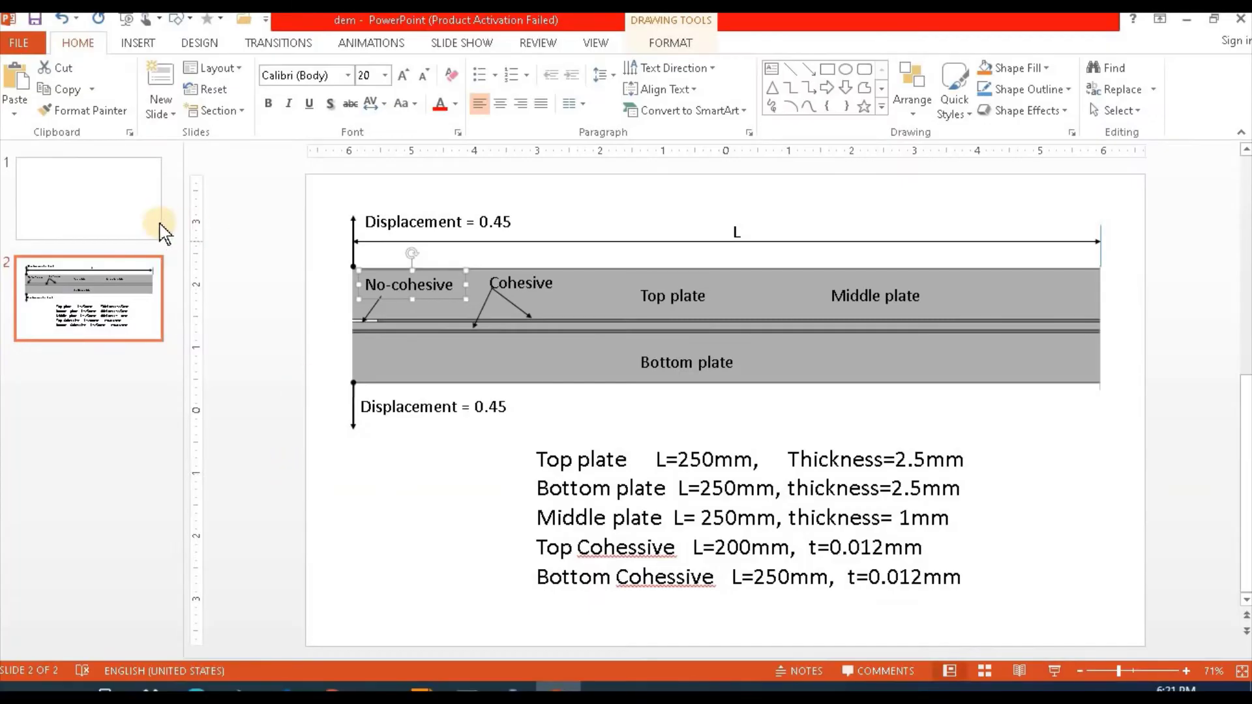
Back in Abaqus, open a new model database without saving the old one.
mouse_move(515, 690)
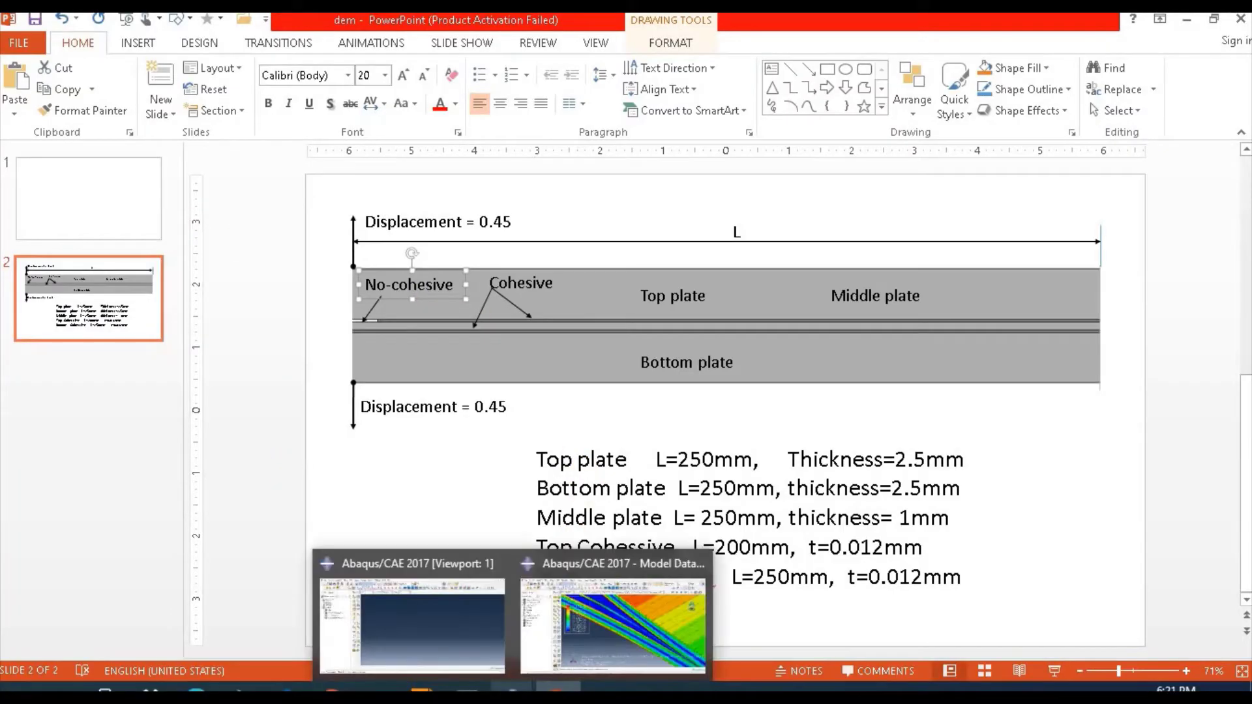
click(624, 647)
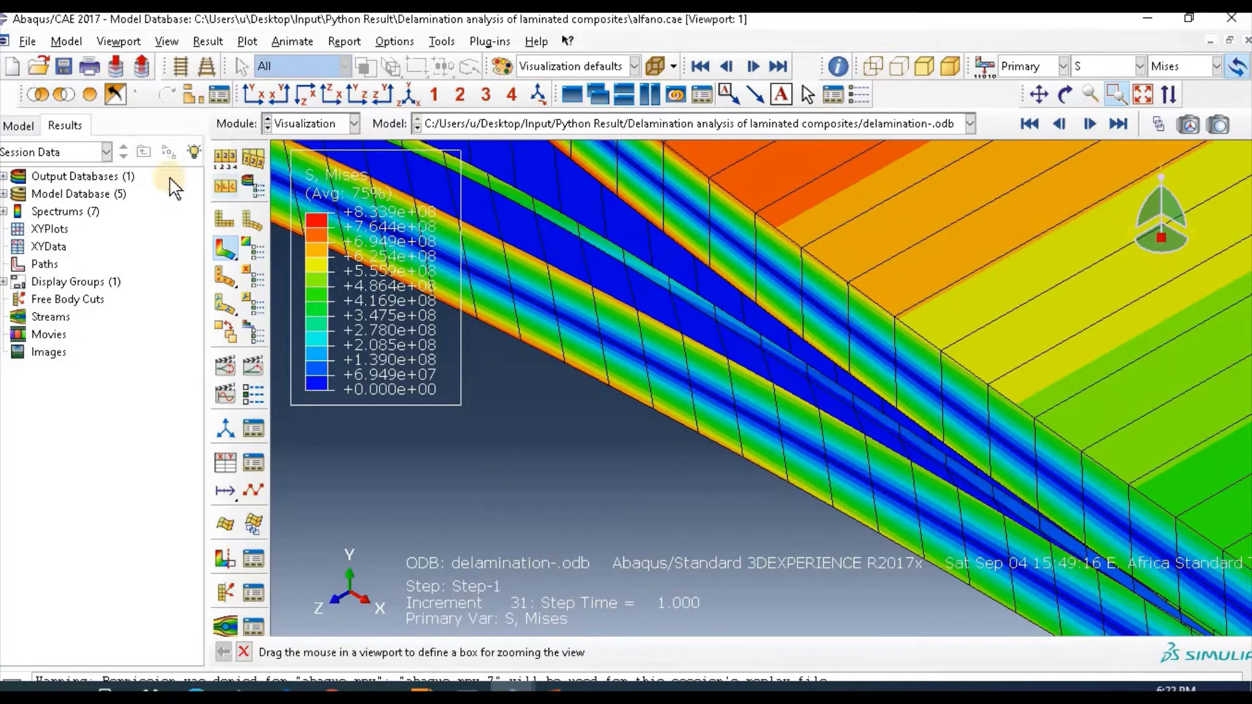
click(13, 64)
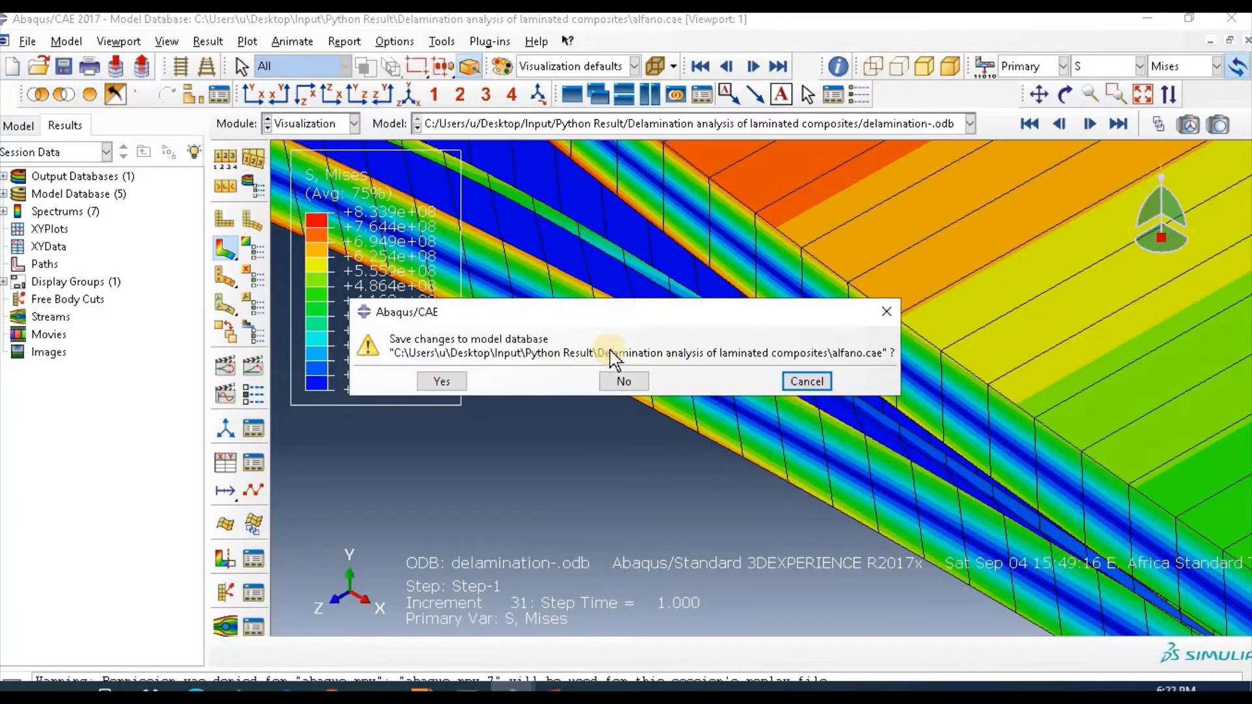
click(624, 382)
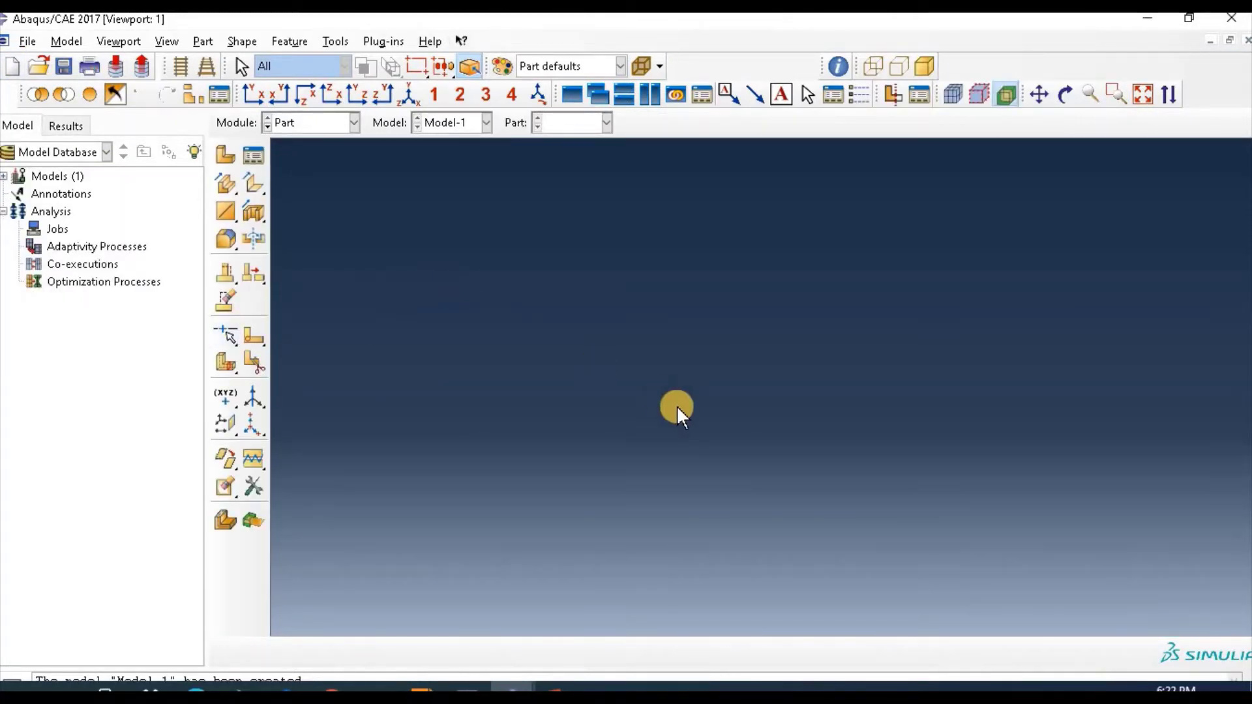
Create part Top_plate as a 2D planar deformable shell with approximate size 0.25.
click(229, 156)
text(Top_plate)
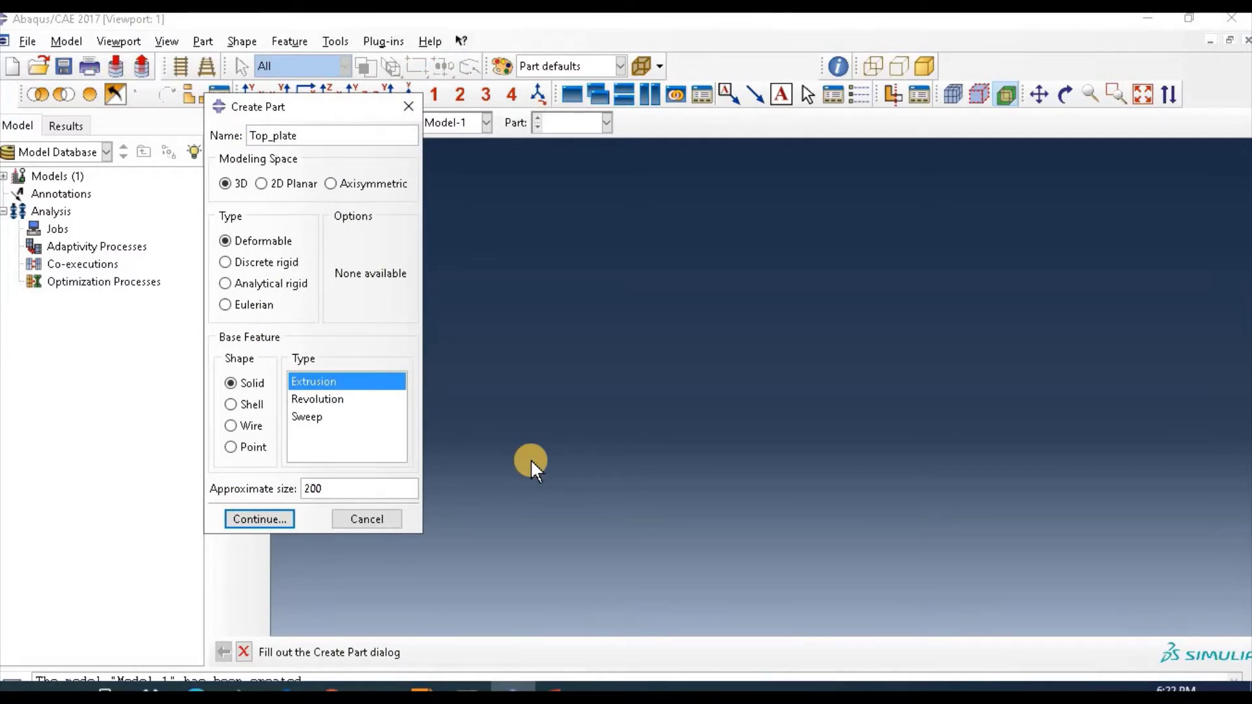
click(265, 185)
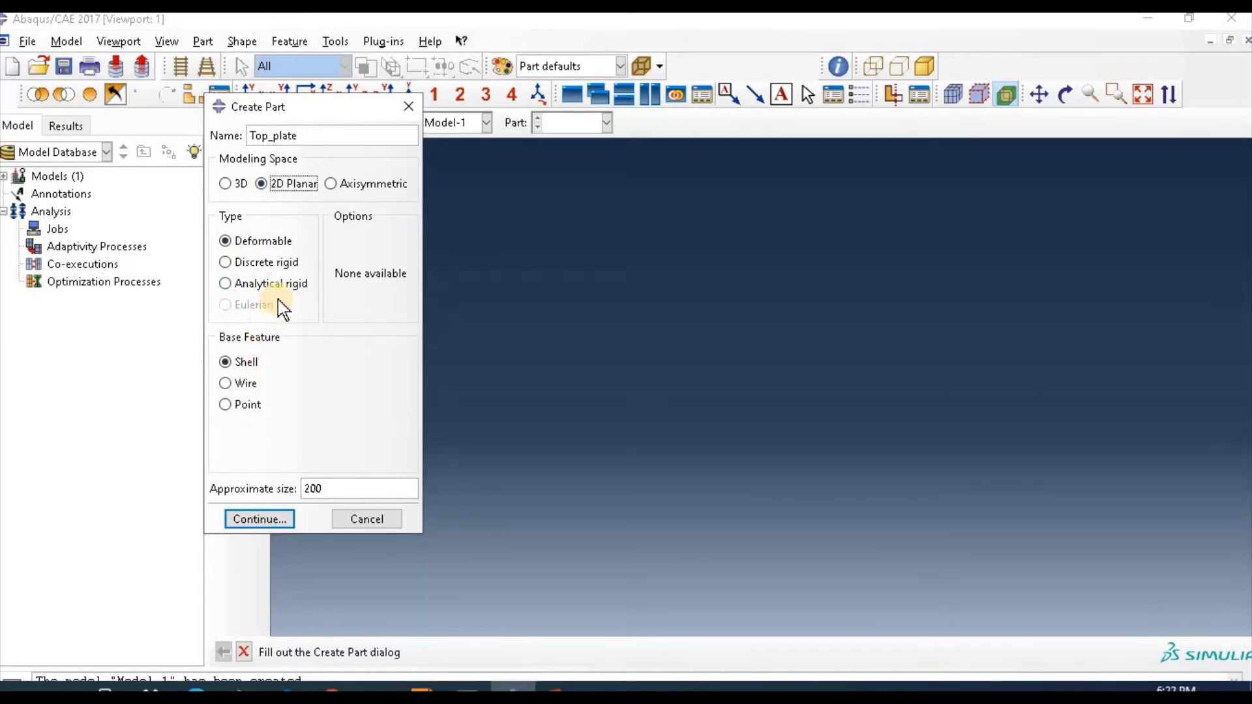
click(232, 185)
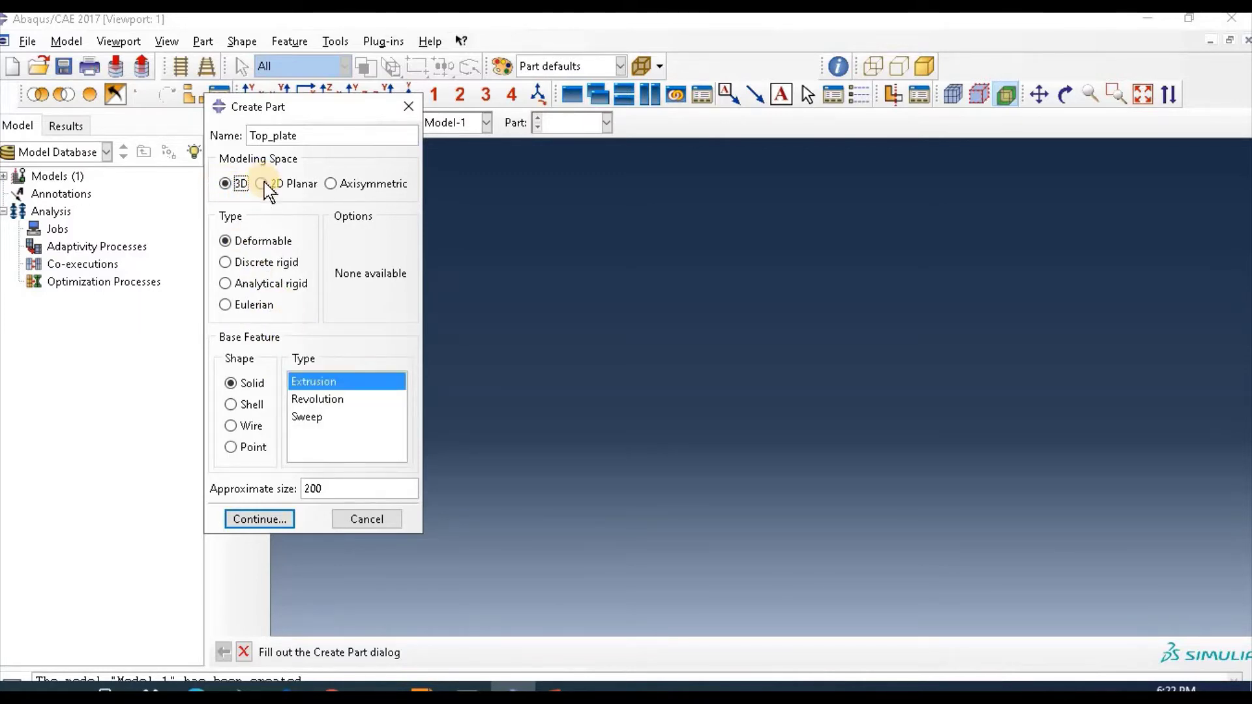
click(262, 184)
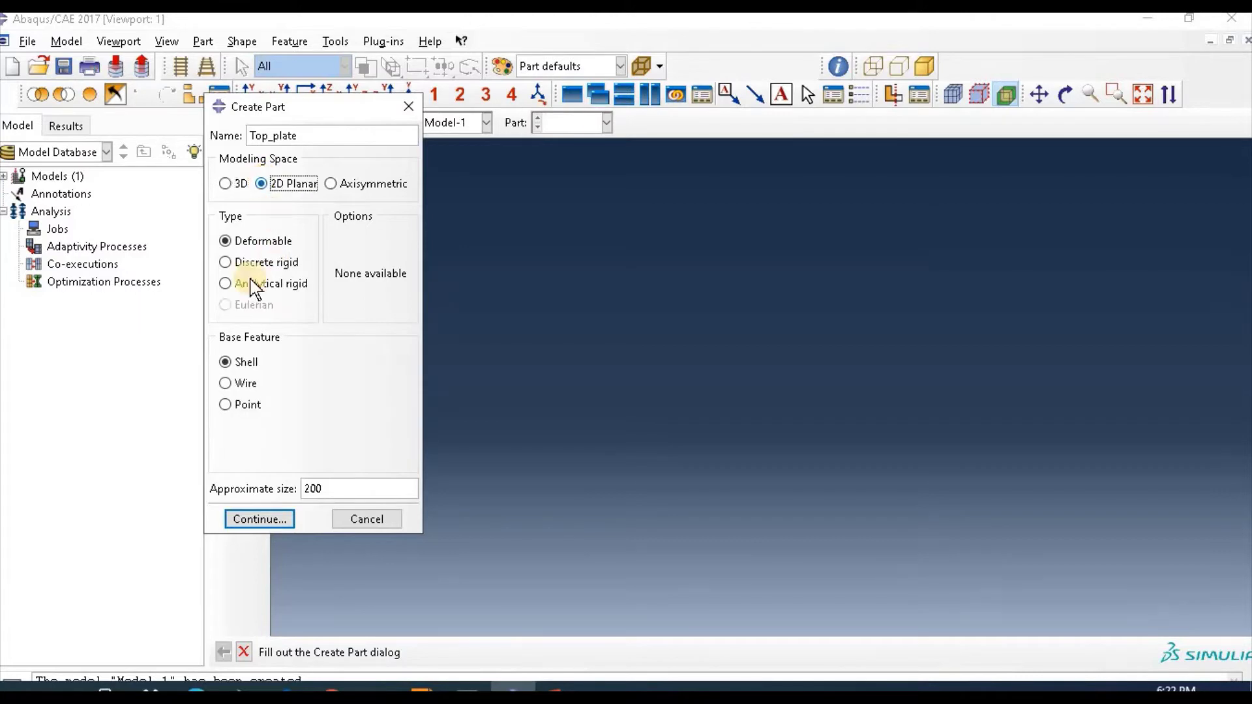
click(335, 489)
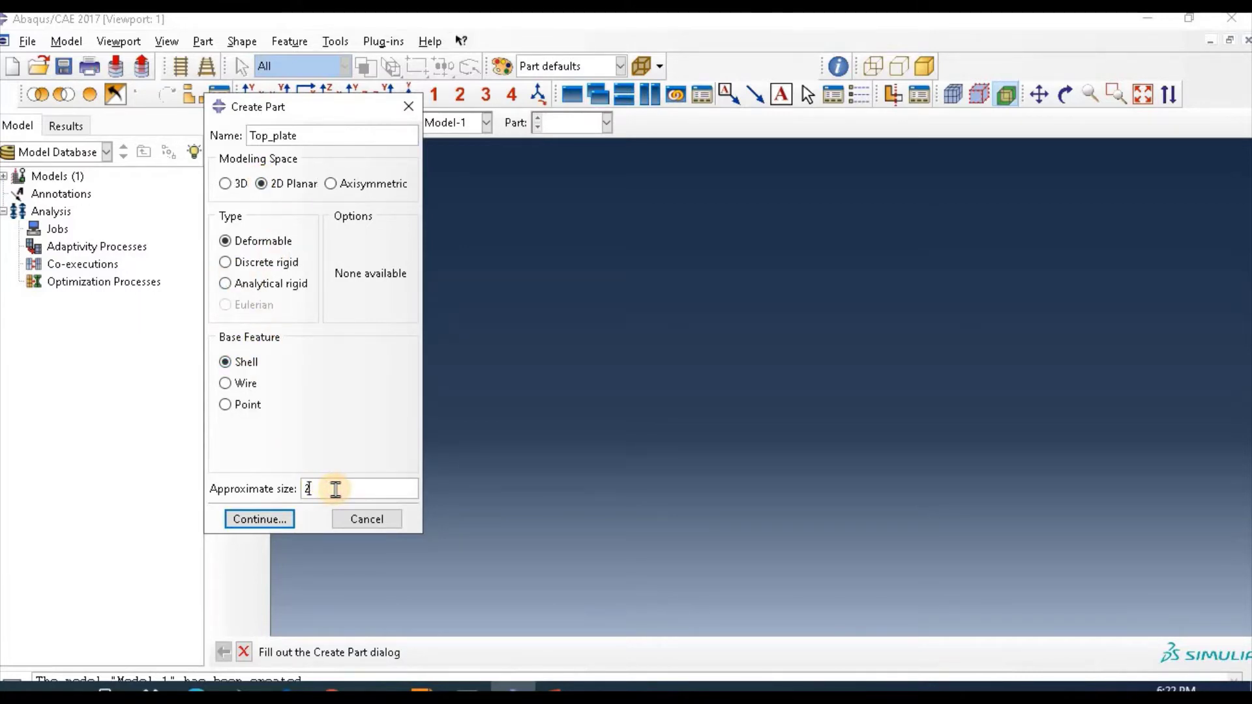
text(0.25)
Sketch a long thin rectangle and dimension its length to 0.25.
click(285, 519)
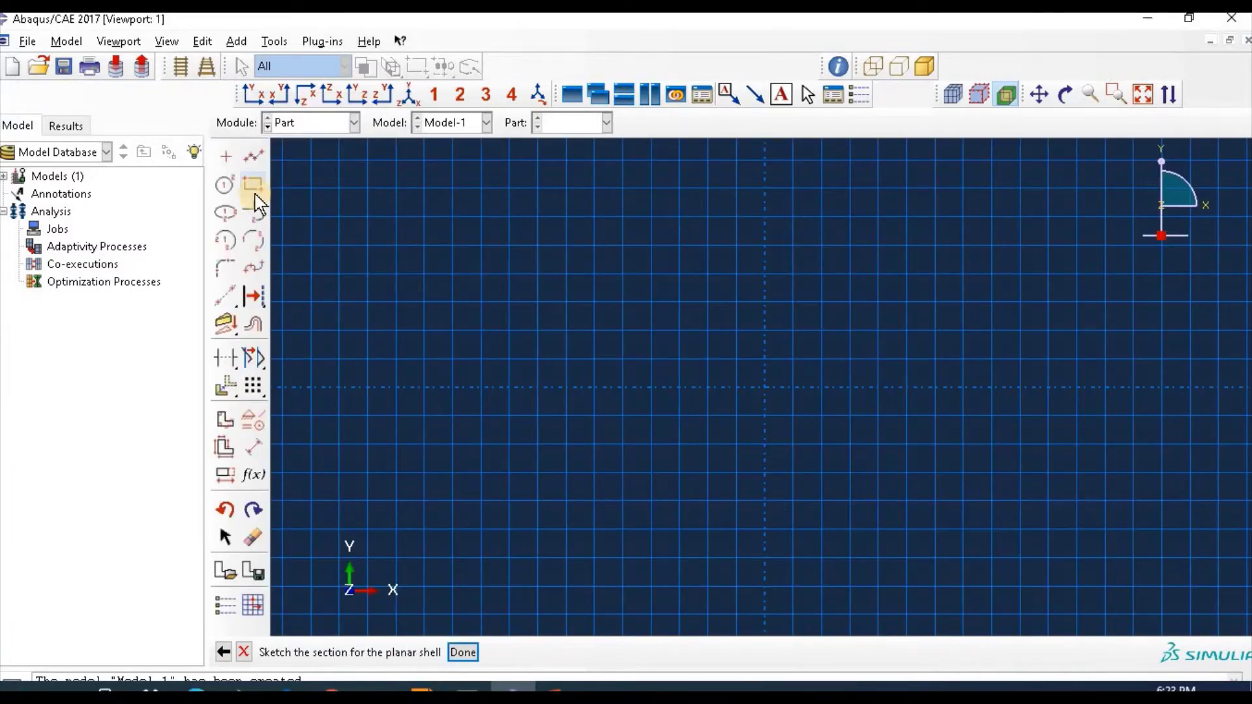
click(254, 191)
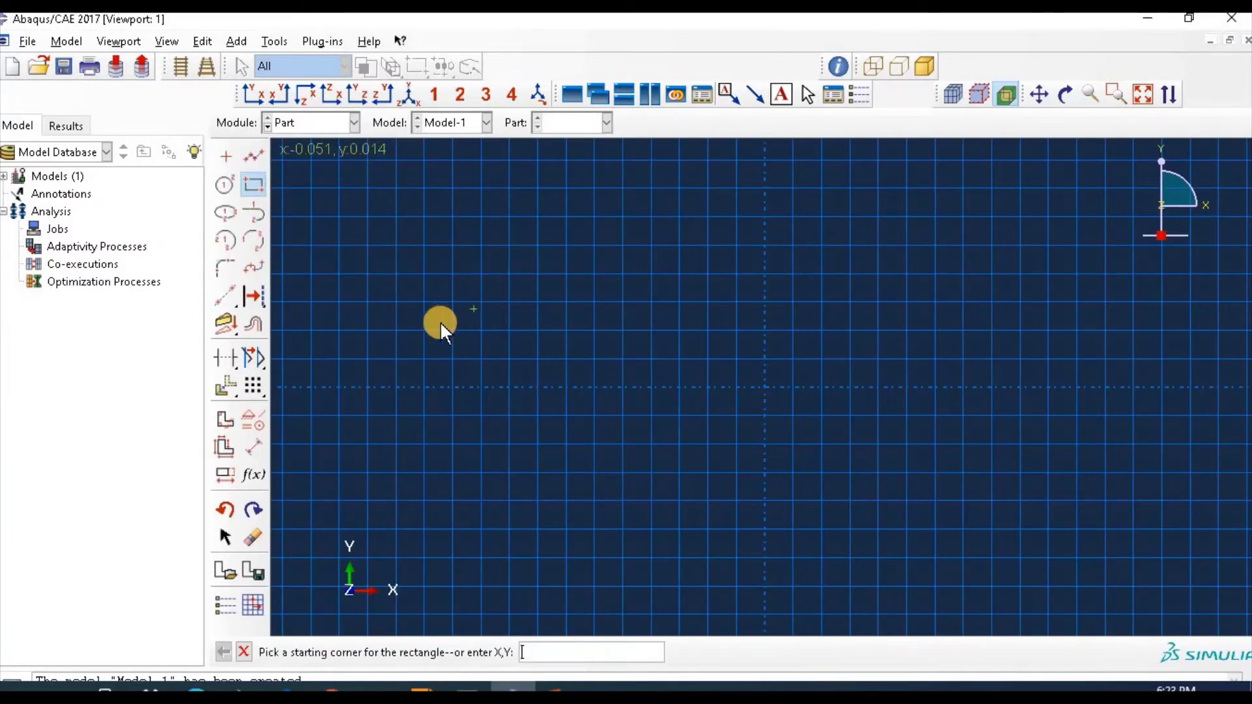
click(282, 359)
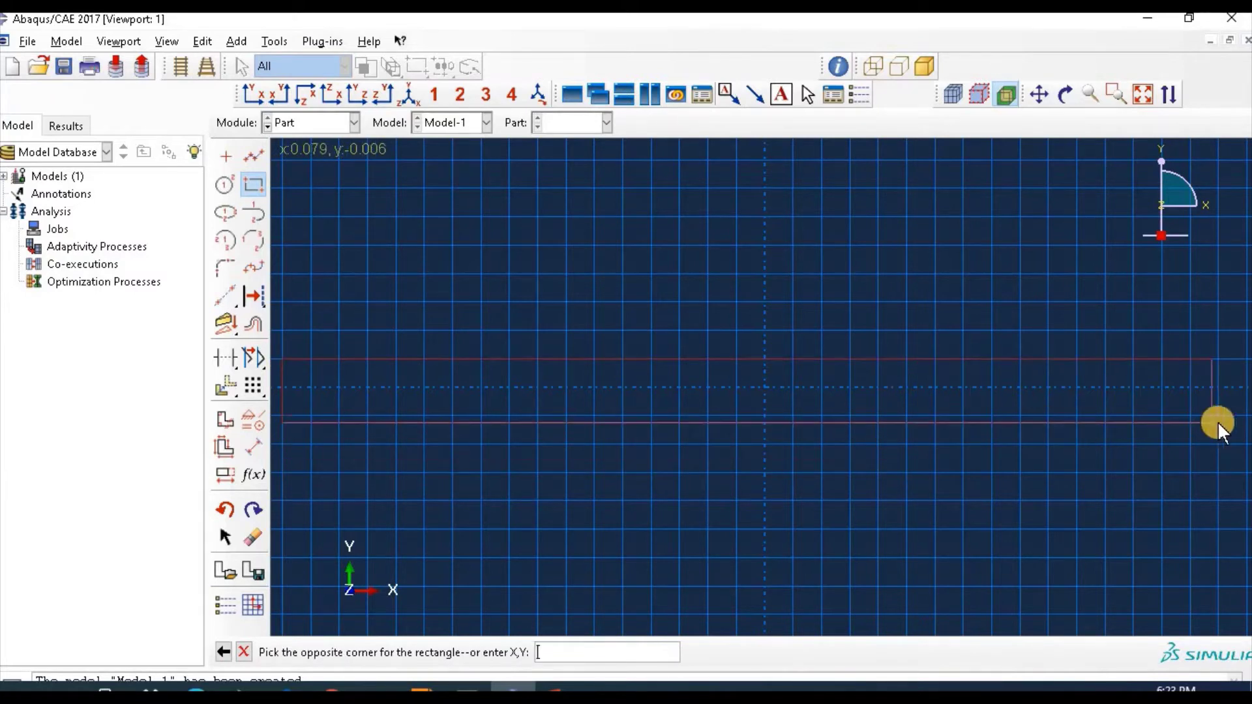
click(1238, 415)
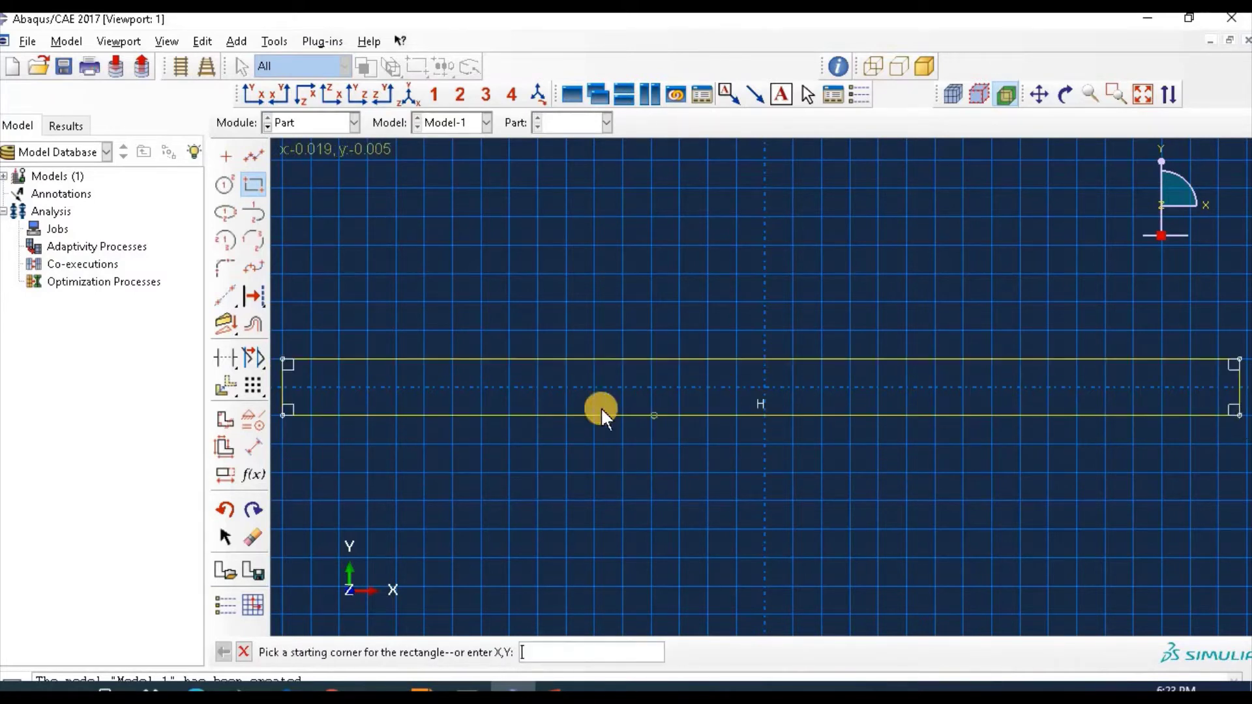
click(254, 448)
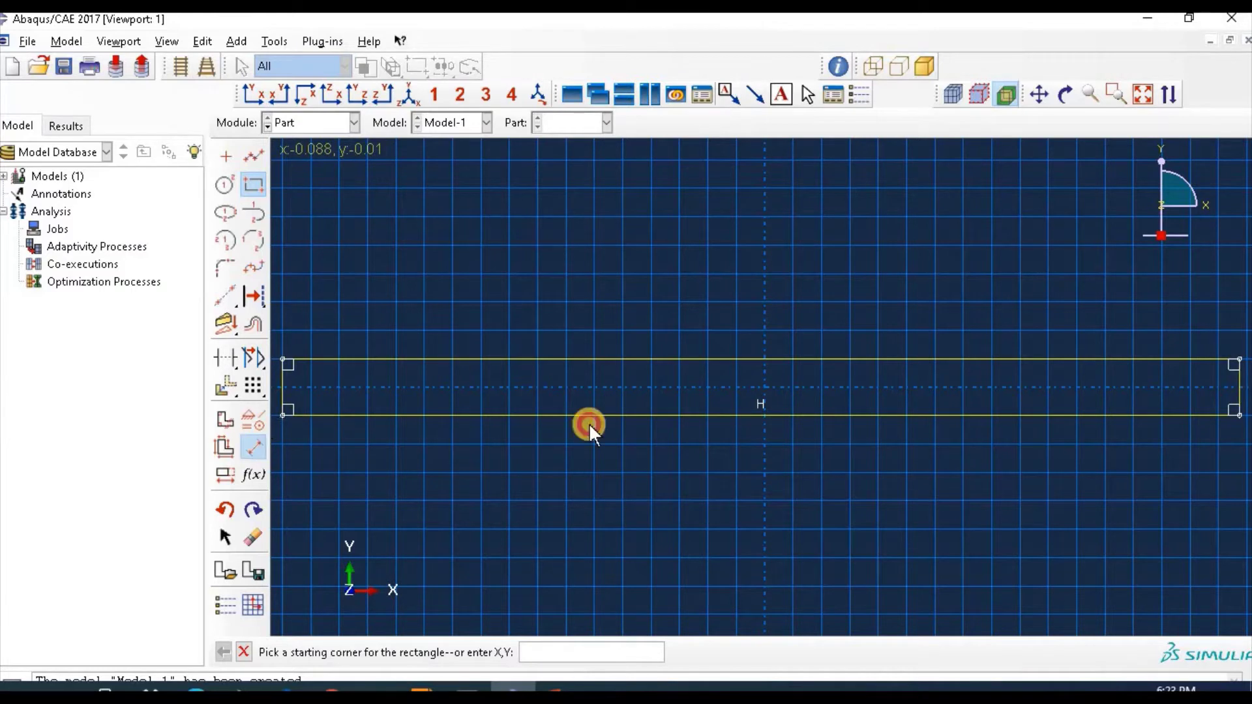
click(702, 414)
click(722, 509)
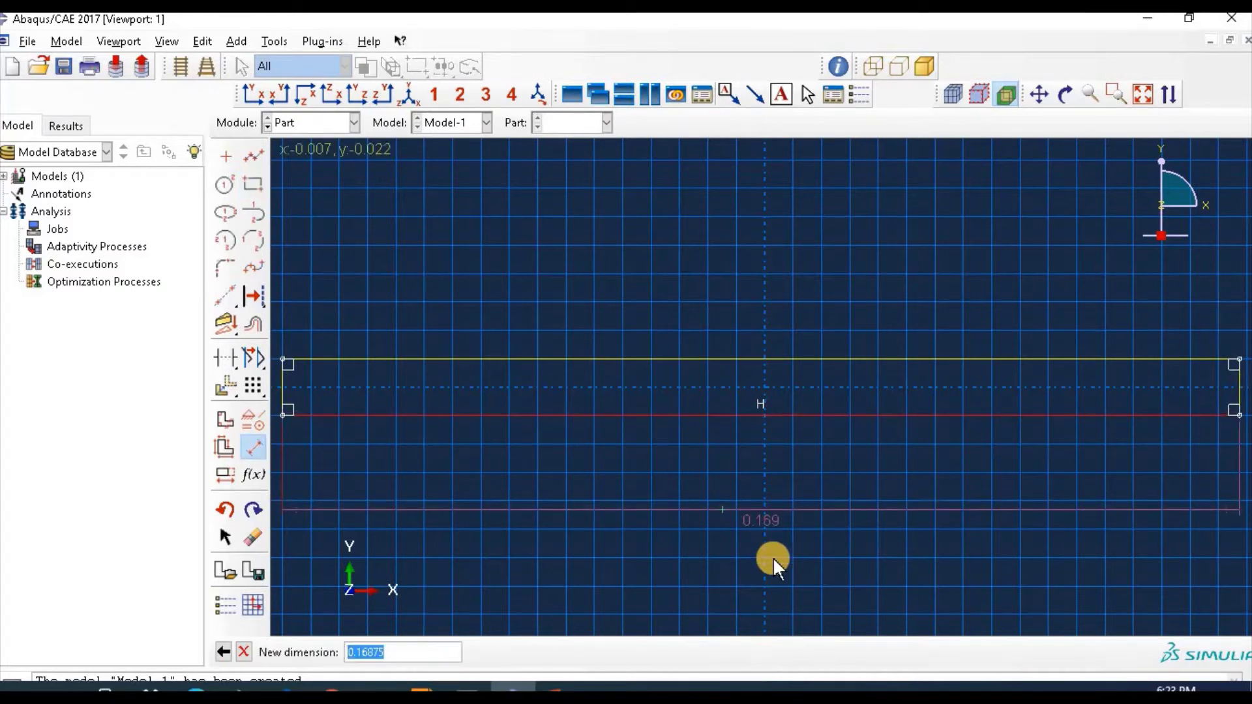
text(0.25)
key(Return)
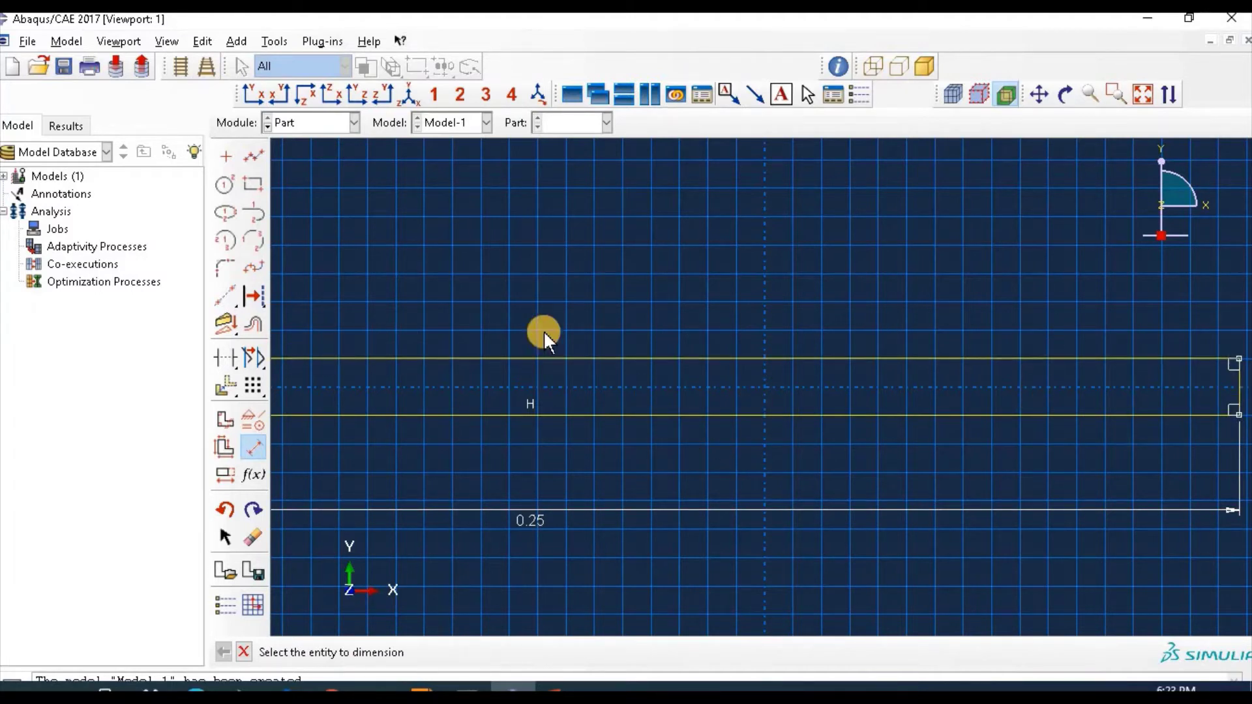
Dimension the rectangle's right edge to a thickness of 0.0025.
click(1239, 395)
click(959, 385)
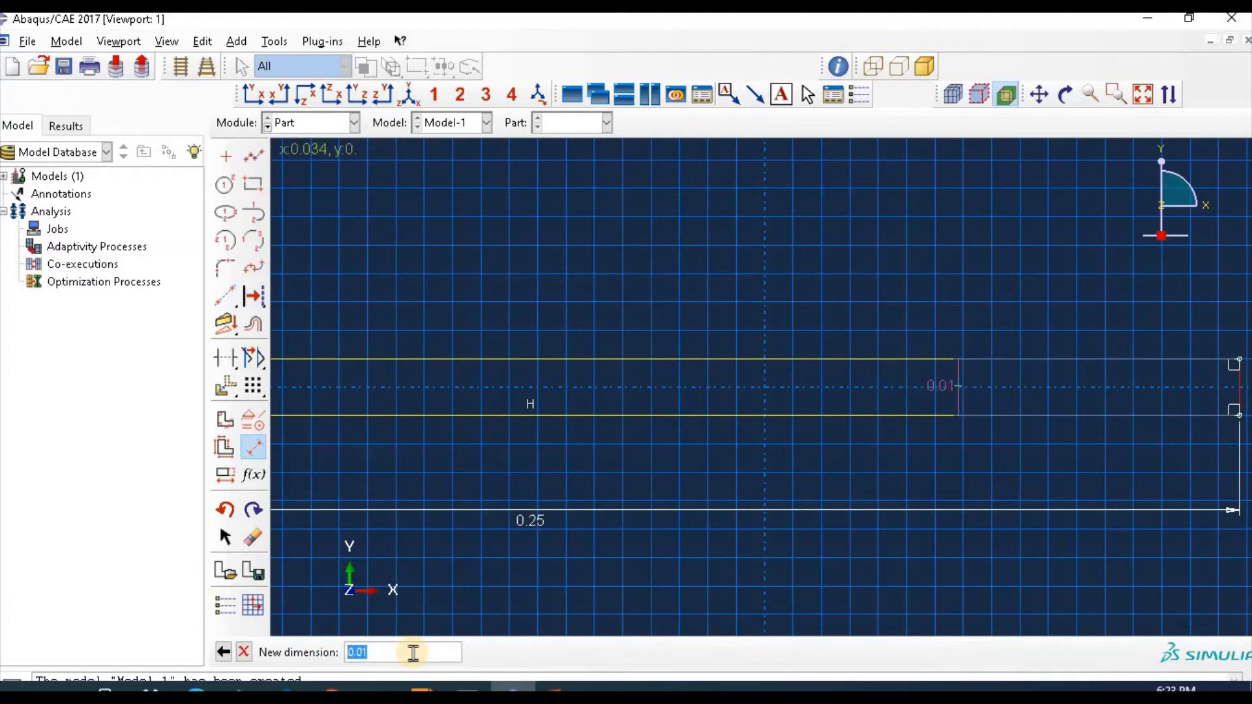
text(0)
text(.0025)
click(558, 687)
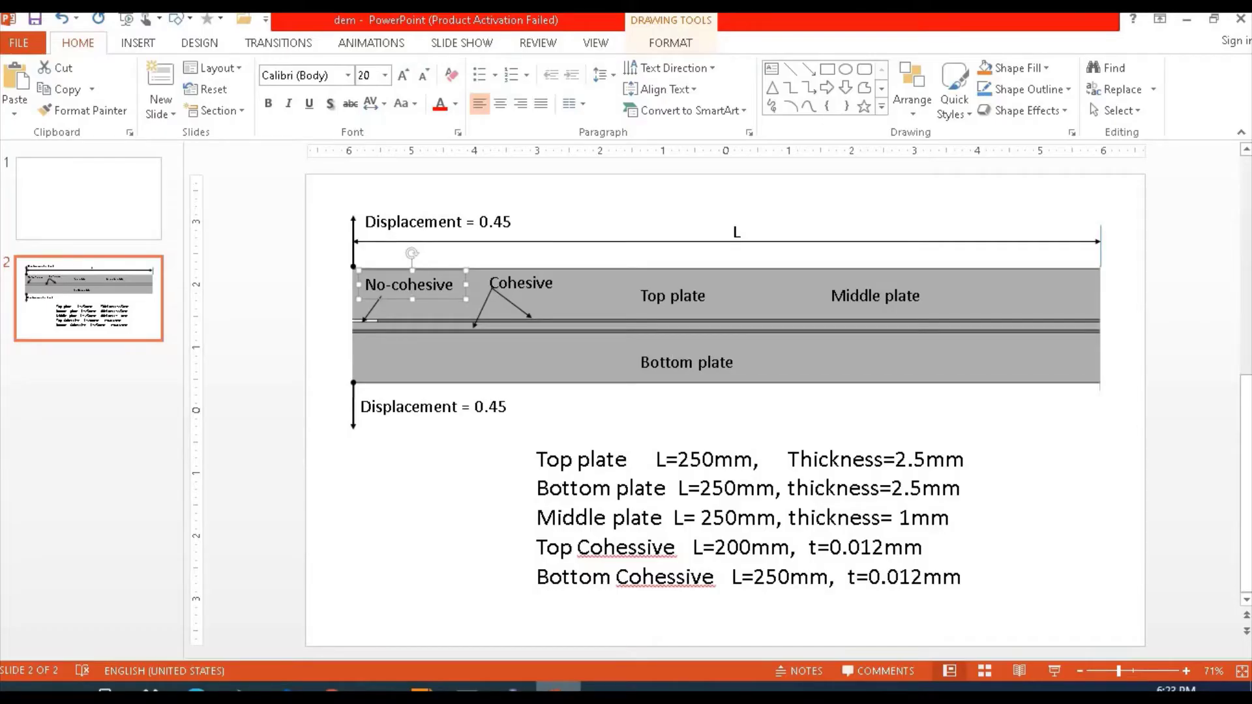
click(513, 687)
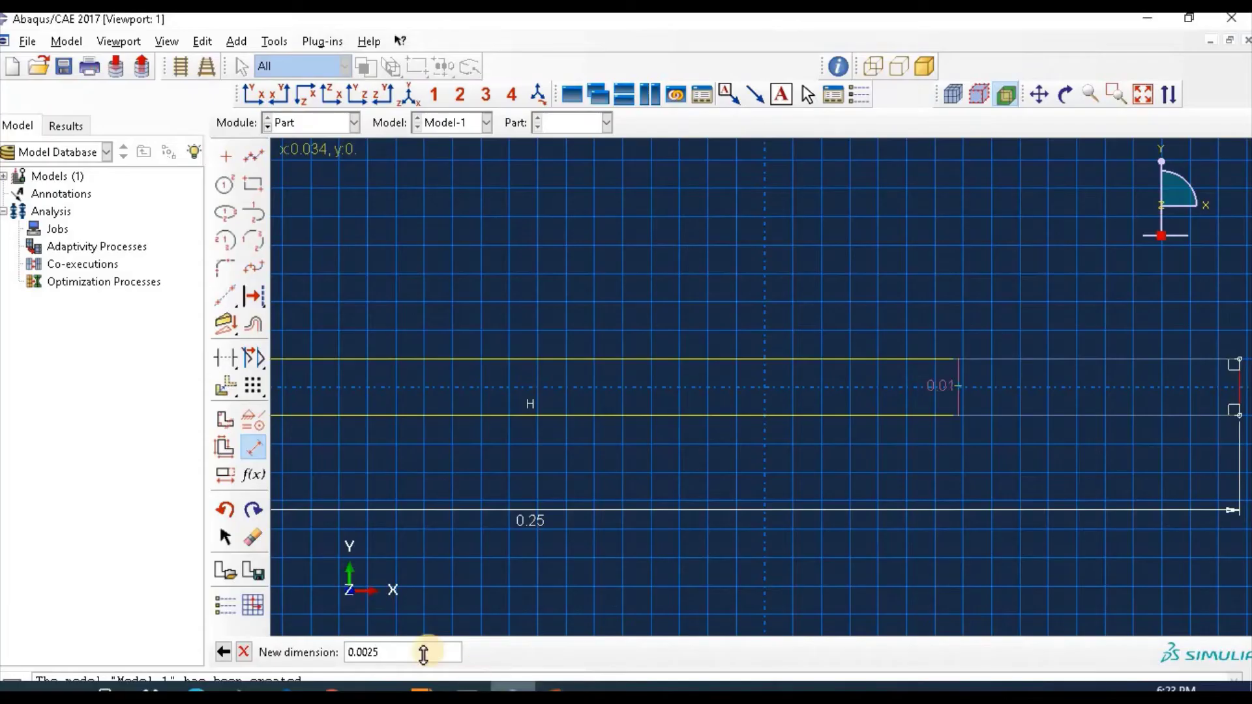
click(392, 648)
key(Return)
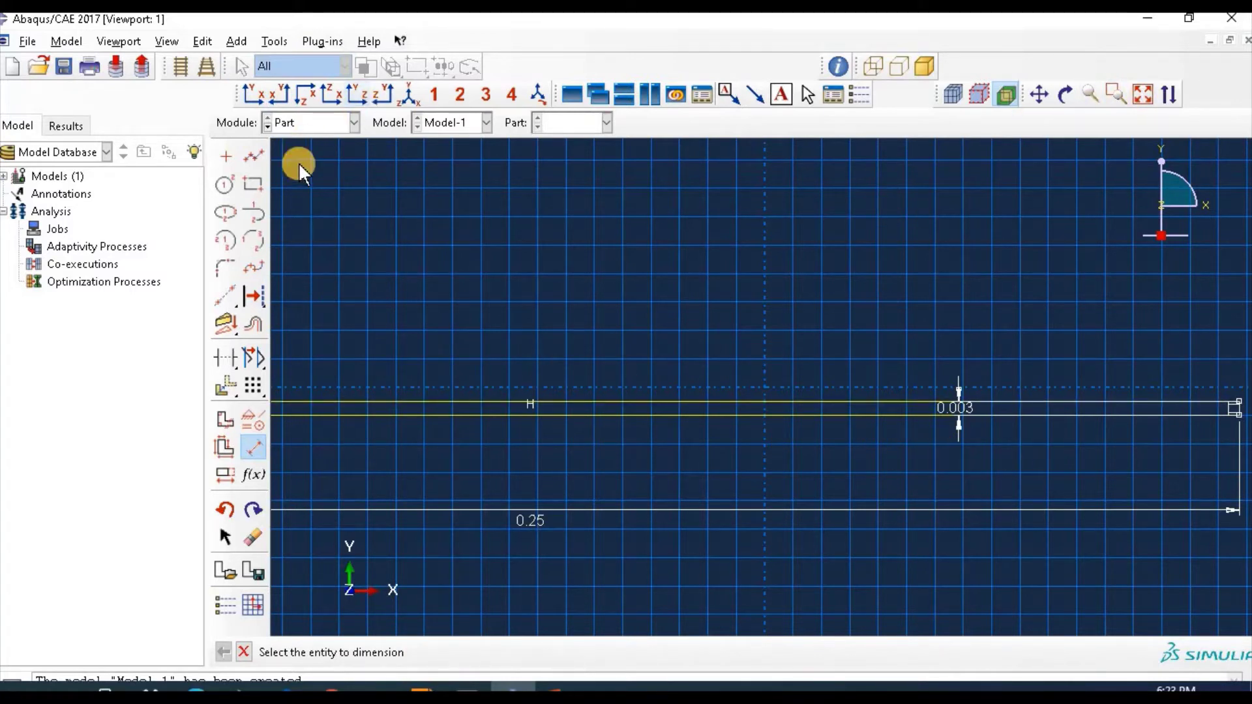
Place an isolated point at 0,0 and give it a Fixed constraint.
click(229, 157)
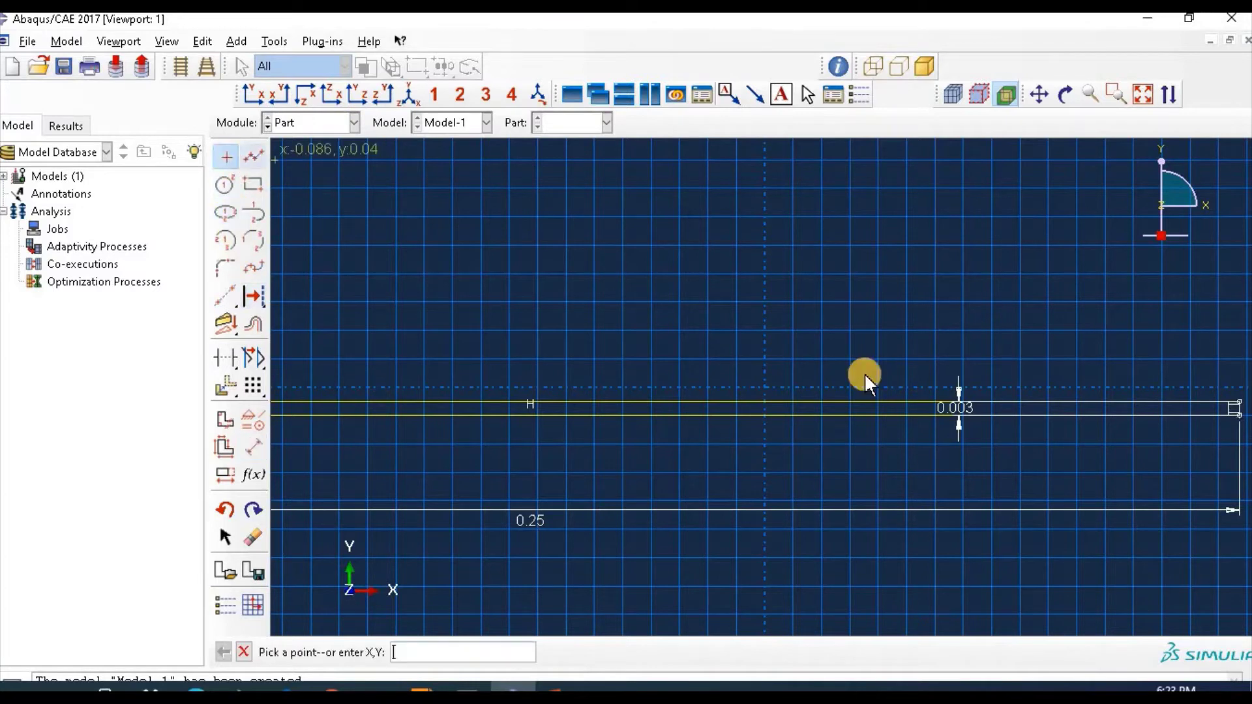
text(0,0)
key(Return)
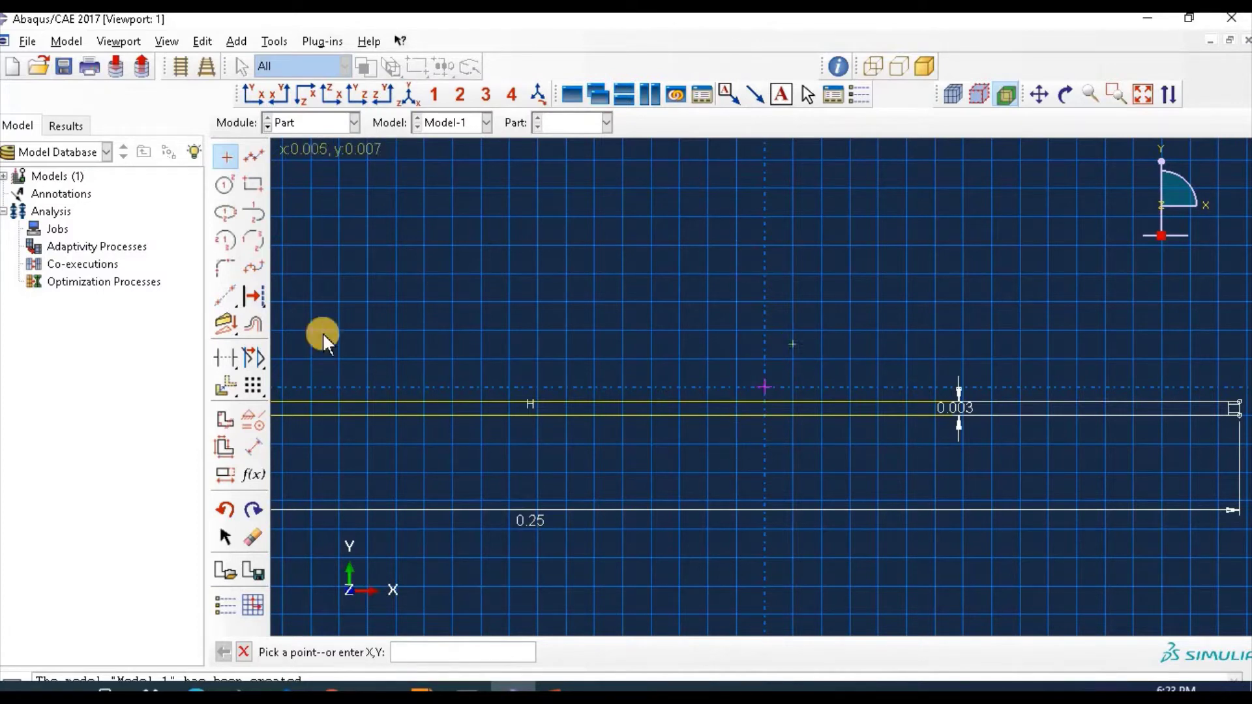
click(253, 420)
click(385, 295)
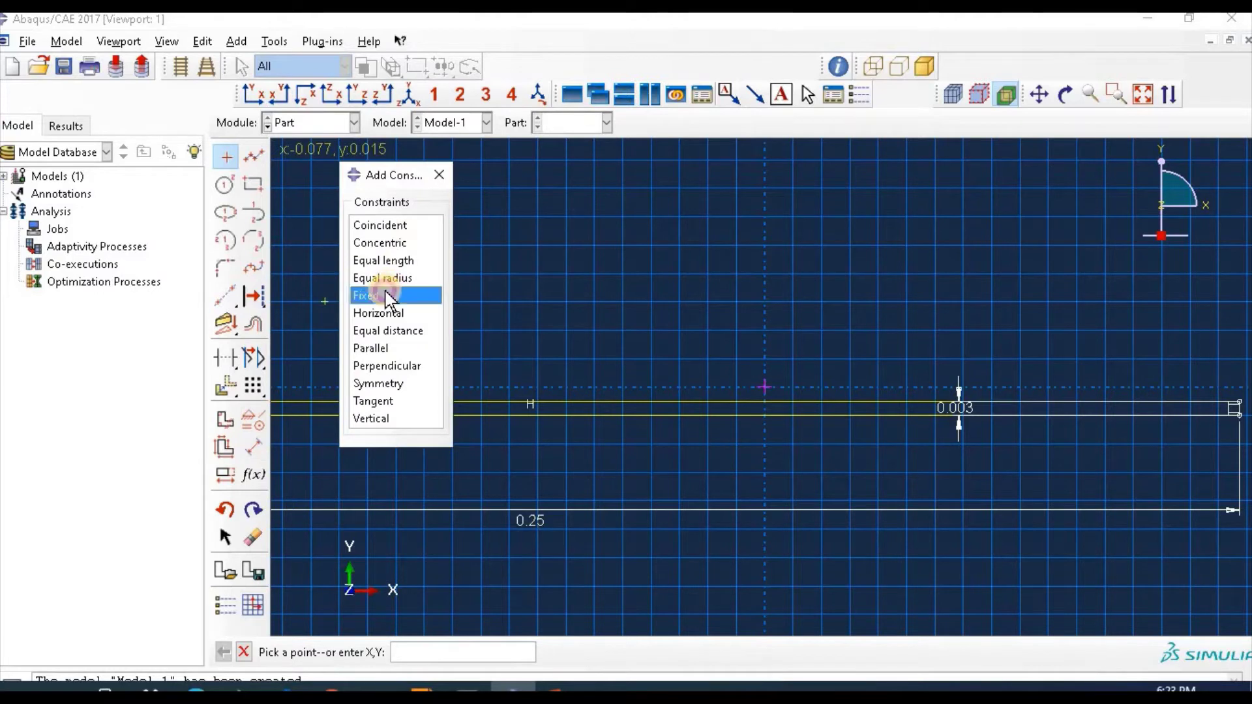
click(765, 387)
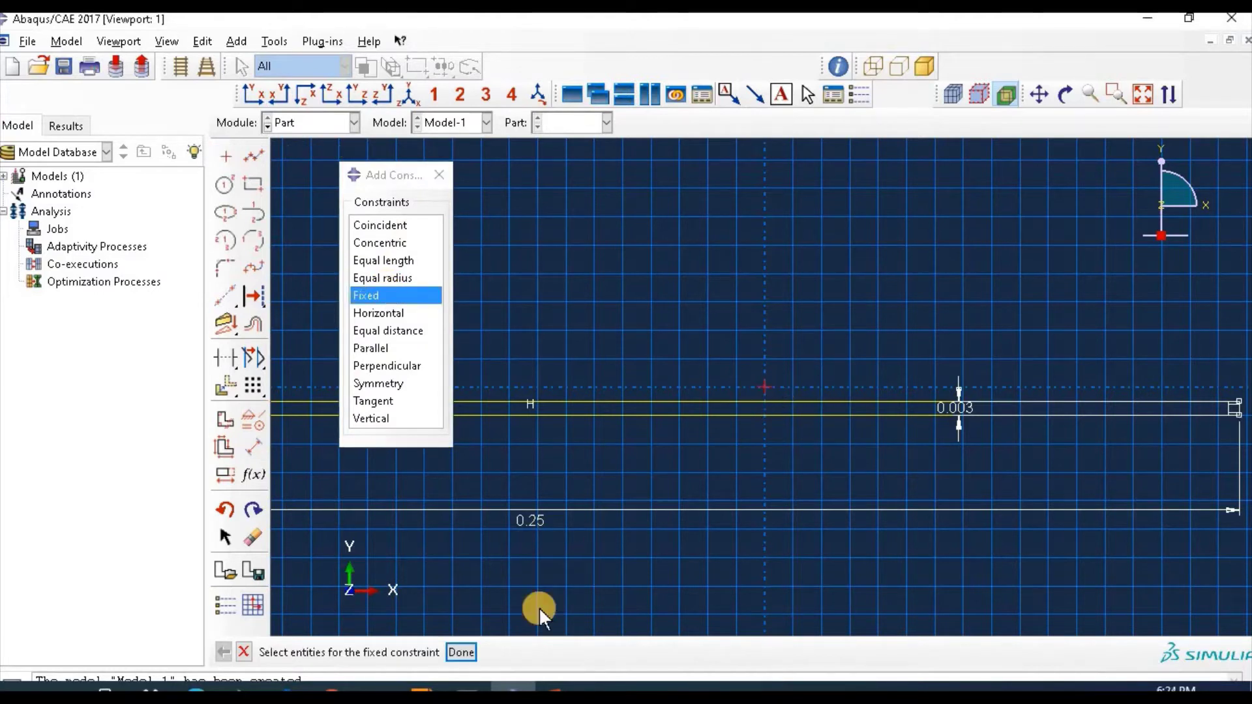
click(462, 652)
click(441, 174)
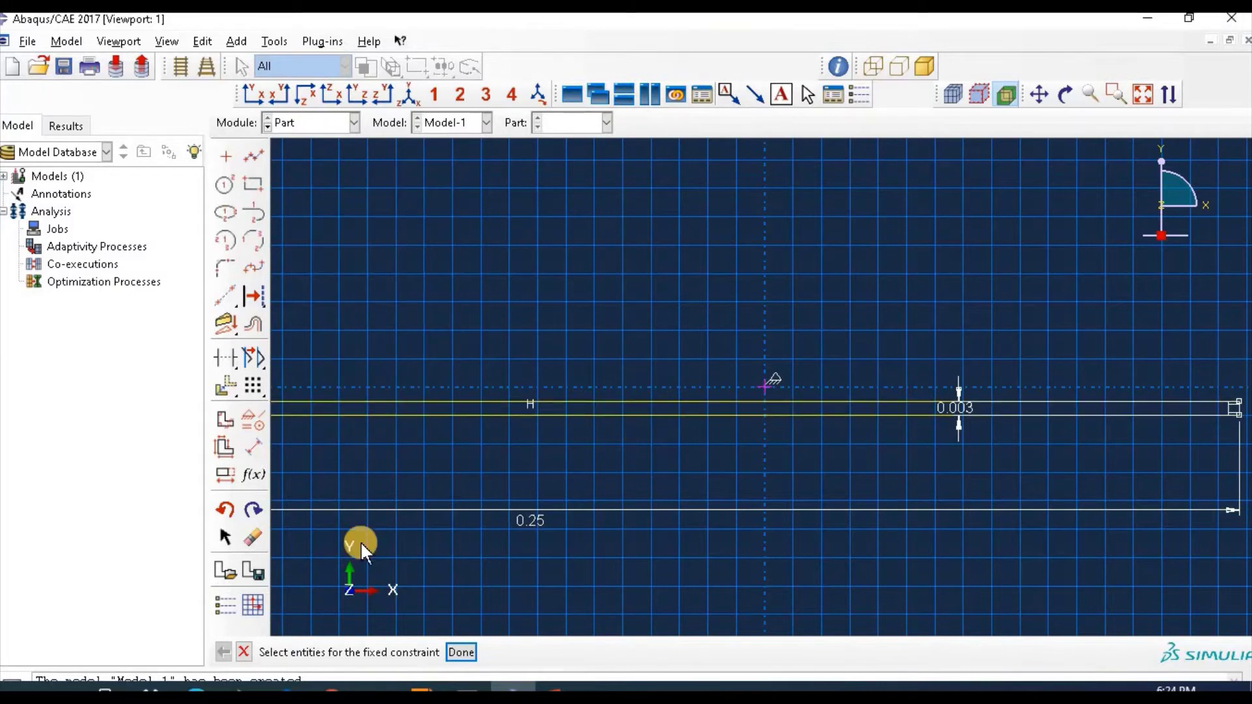
Dimension the strip to the origin point: 0.0025 from the bottom edge, 0.125 from the corner.
click(253, 448)
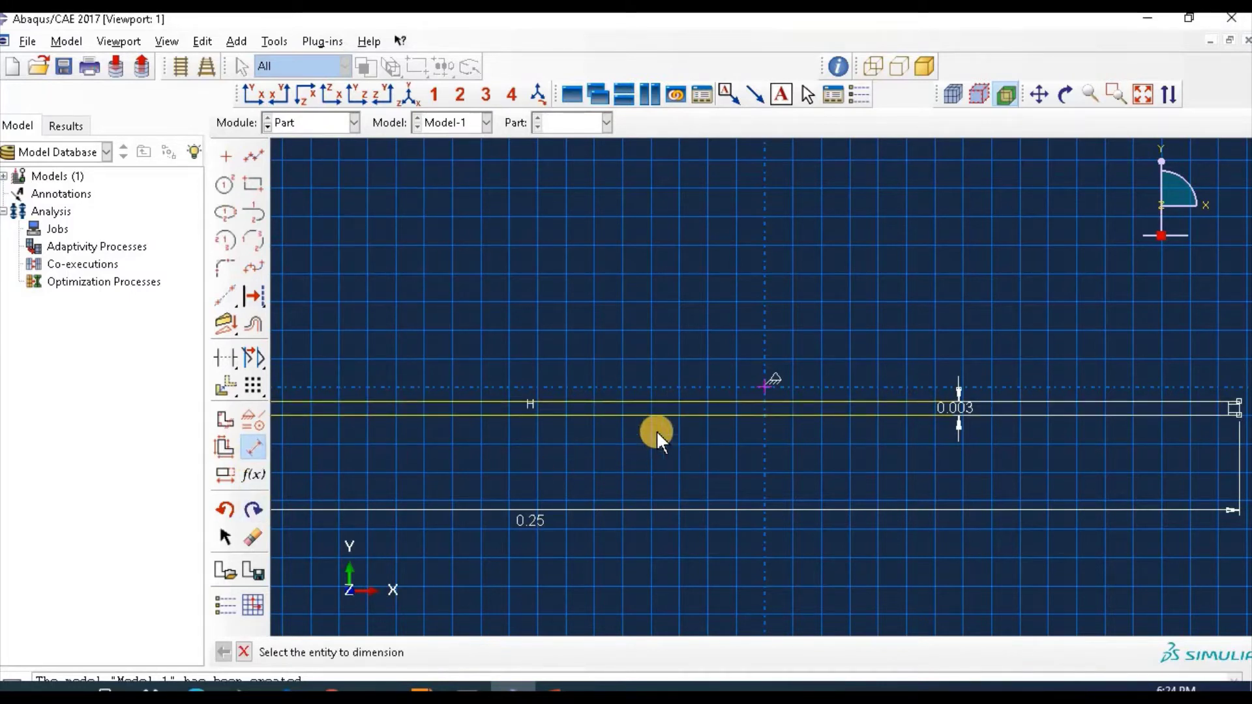
click(671, 417)
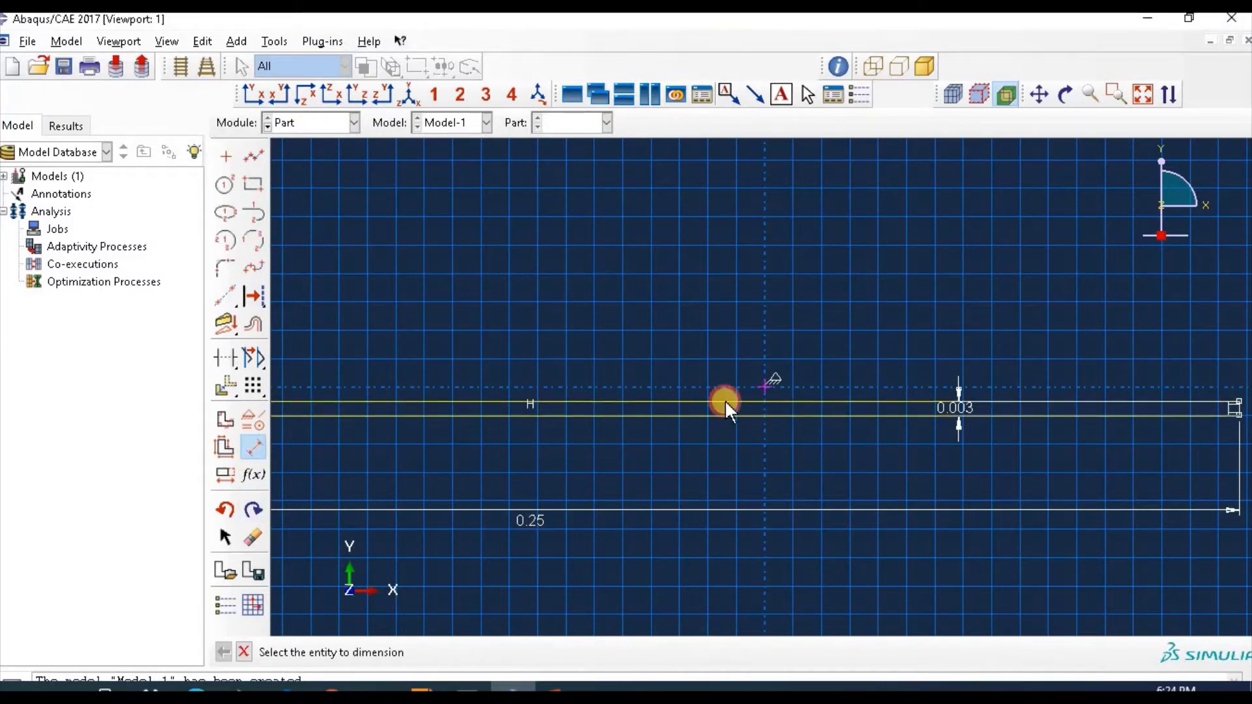
click(762, 386)
click(571, 347)
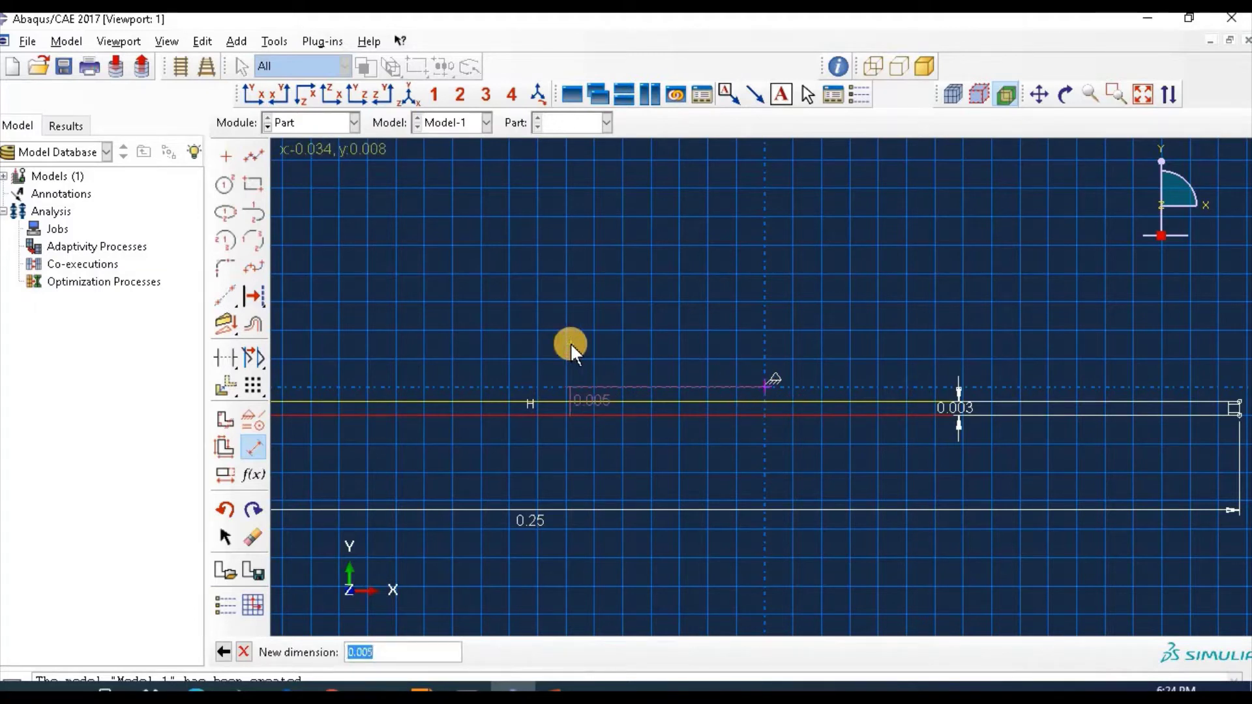
text(0.0025)
key(Return)
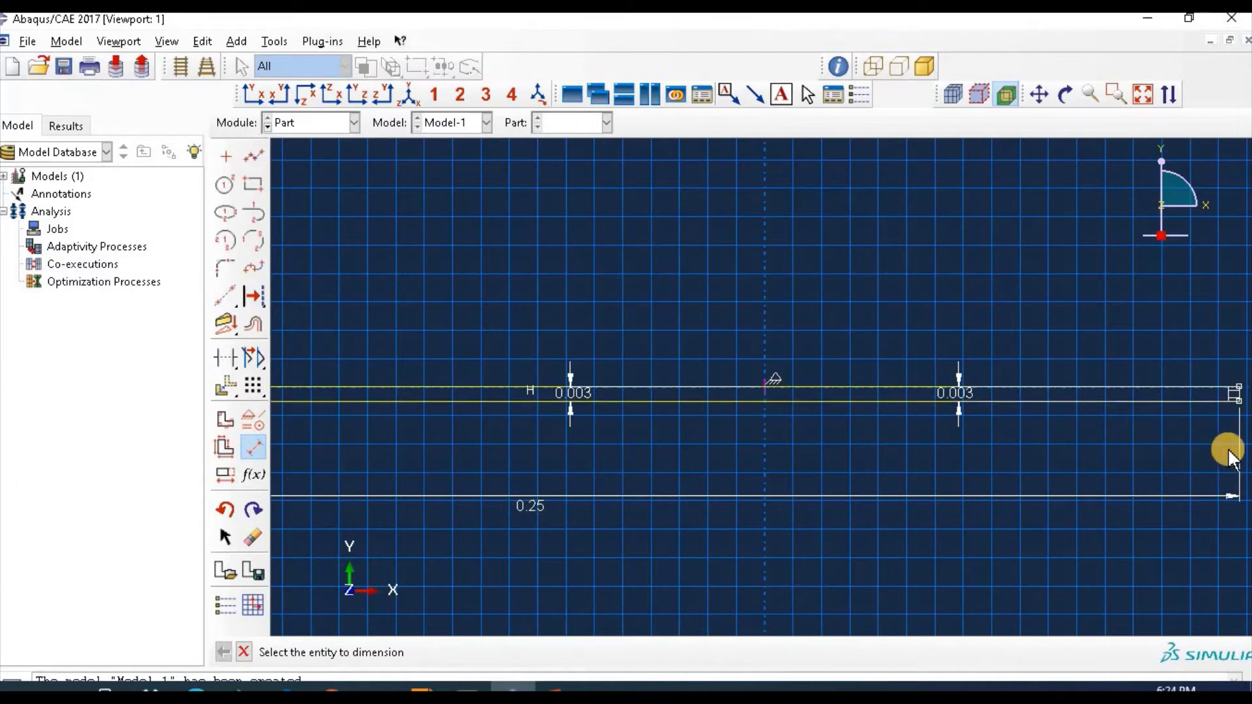
click(1241, 394)
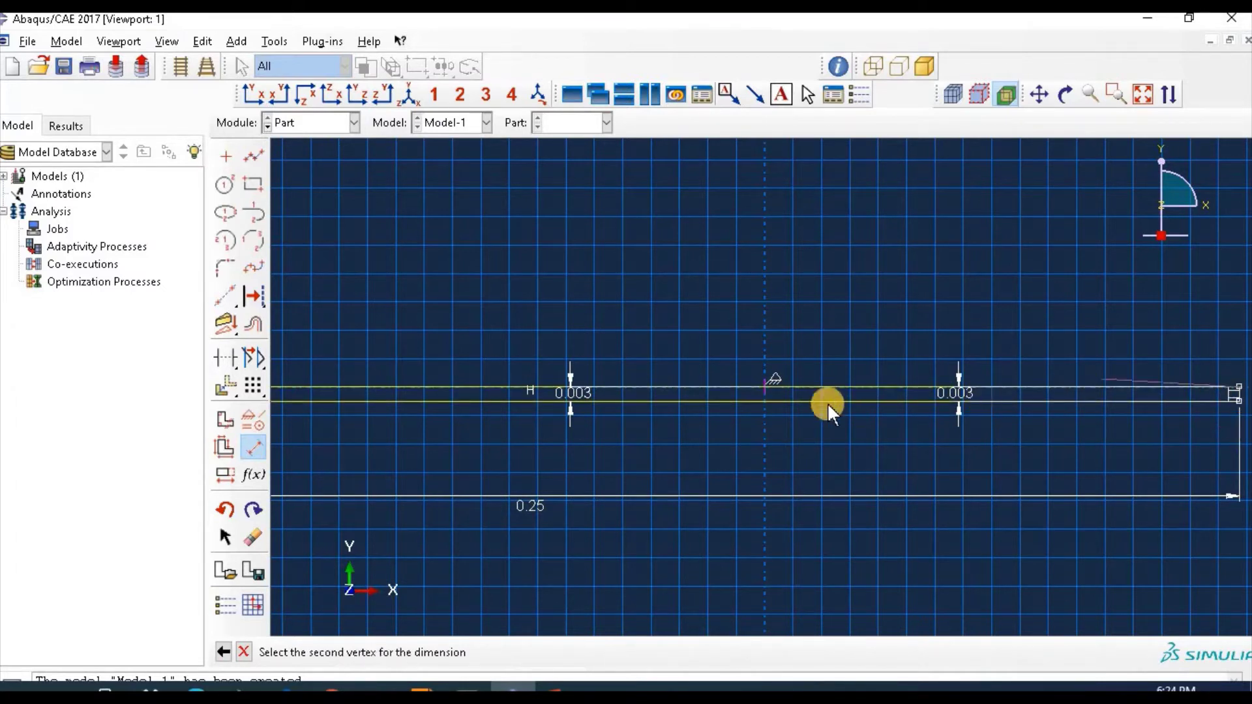
click(764, 386)
click(846, 230)
text(0)
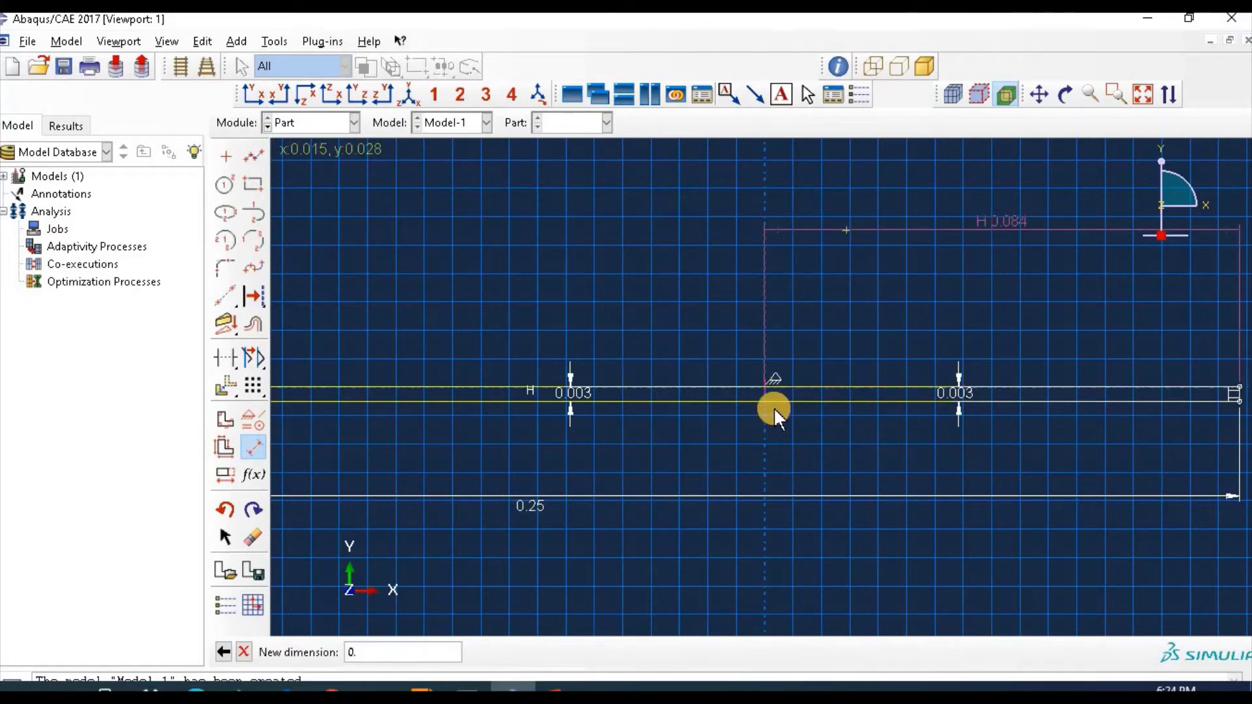
text(.125)
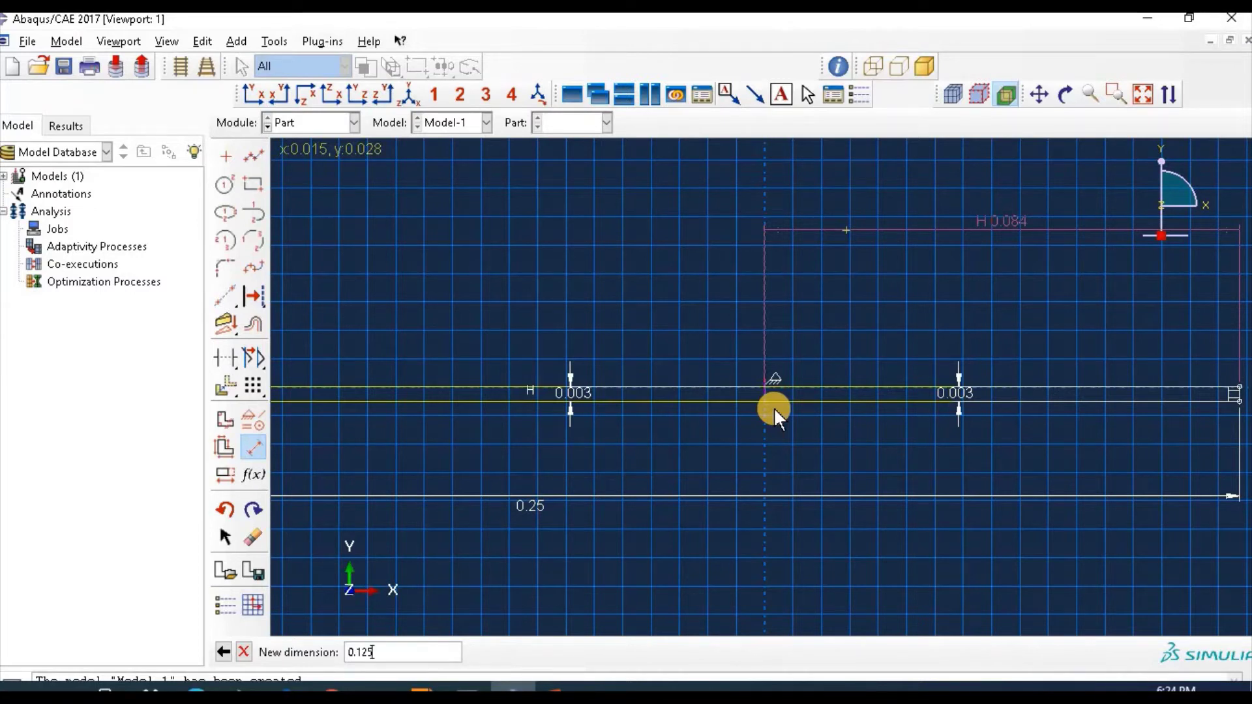
key(Return)
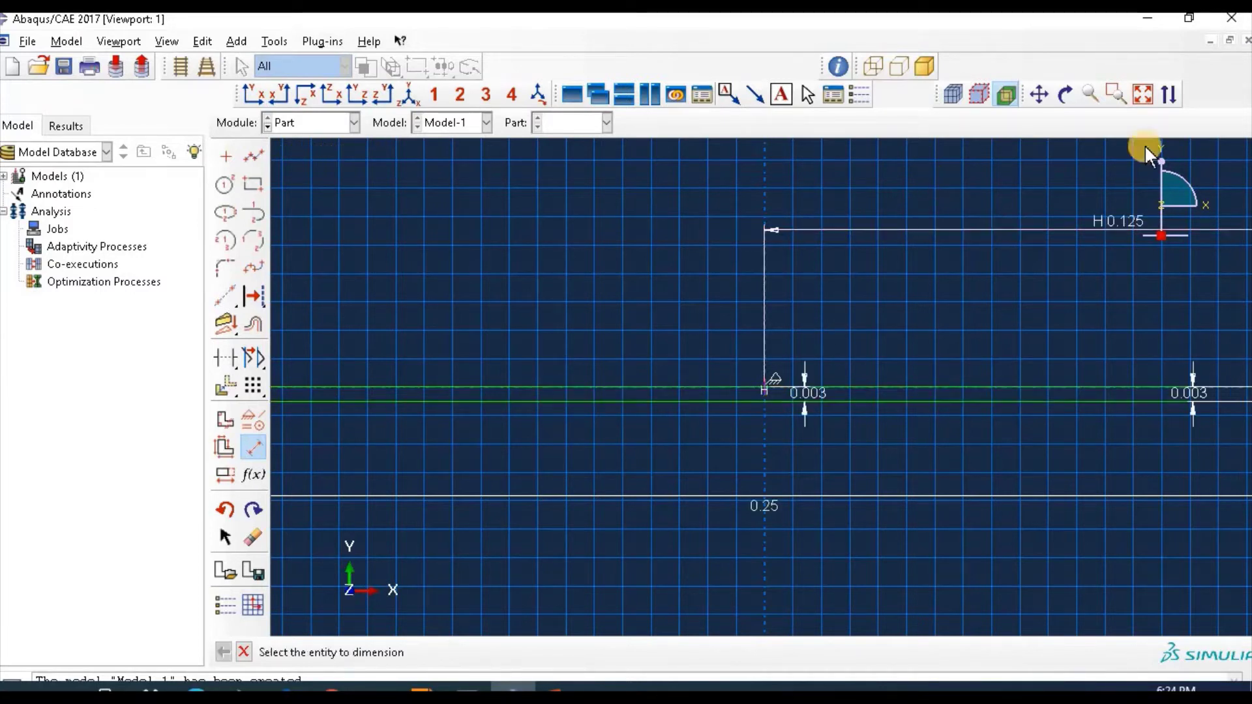
click(1143, 95)
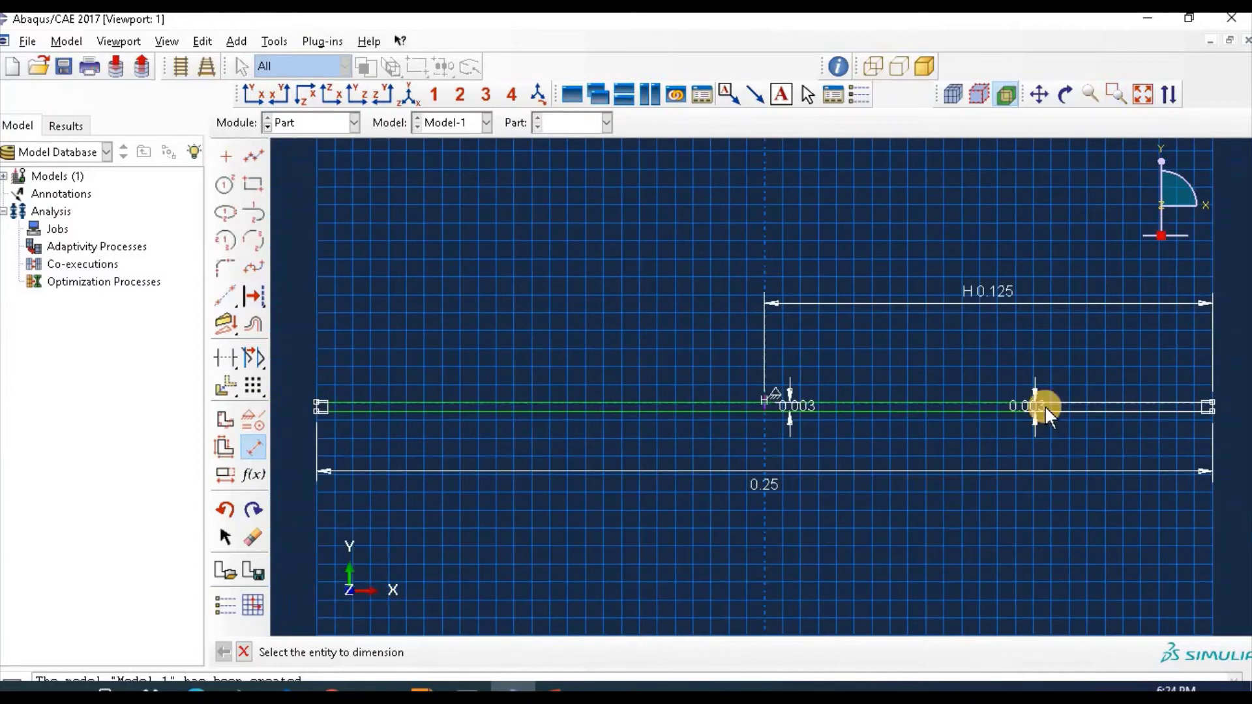
click(244, 652)
Finish the Top_plate shell part and copy it as Bottom_plate.
click(463, 652)
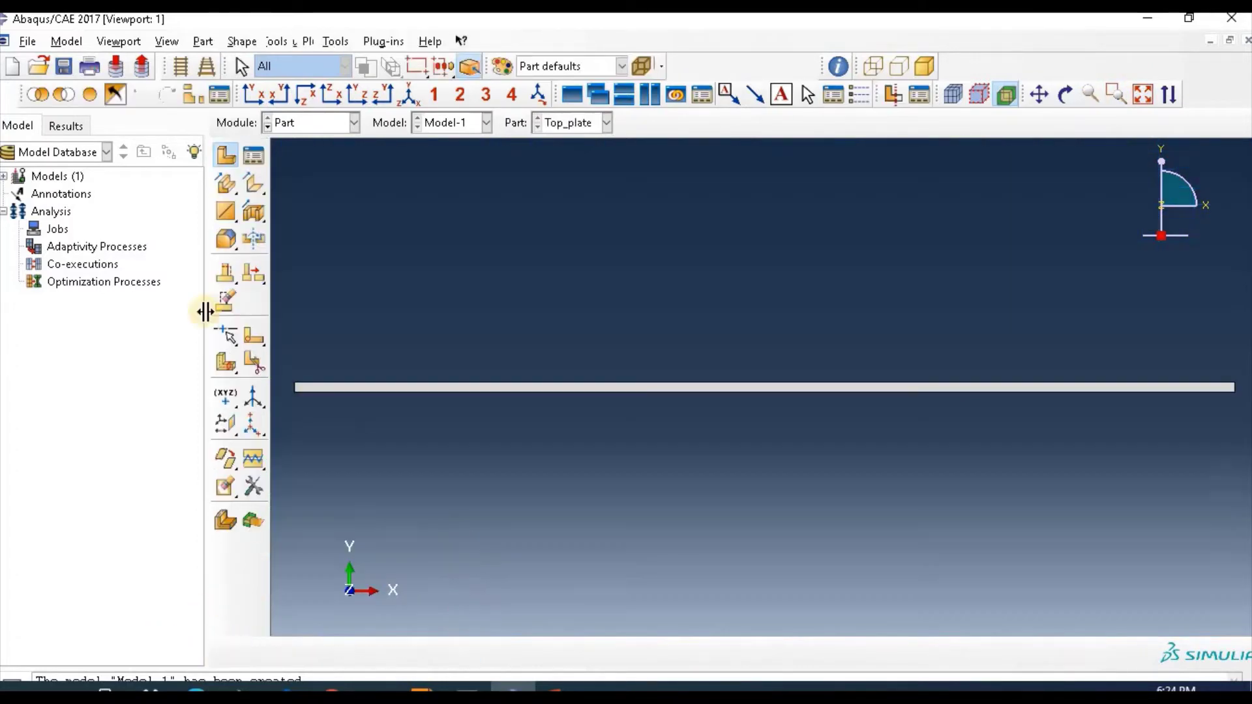
click(3, 176)
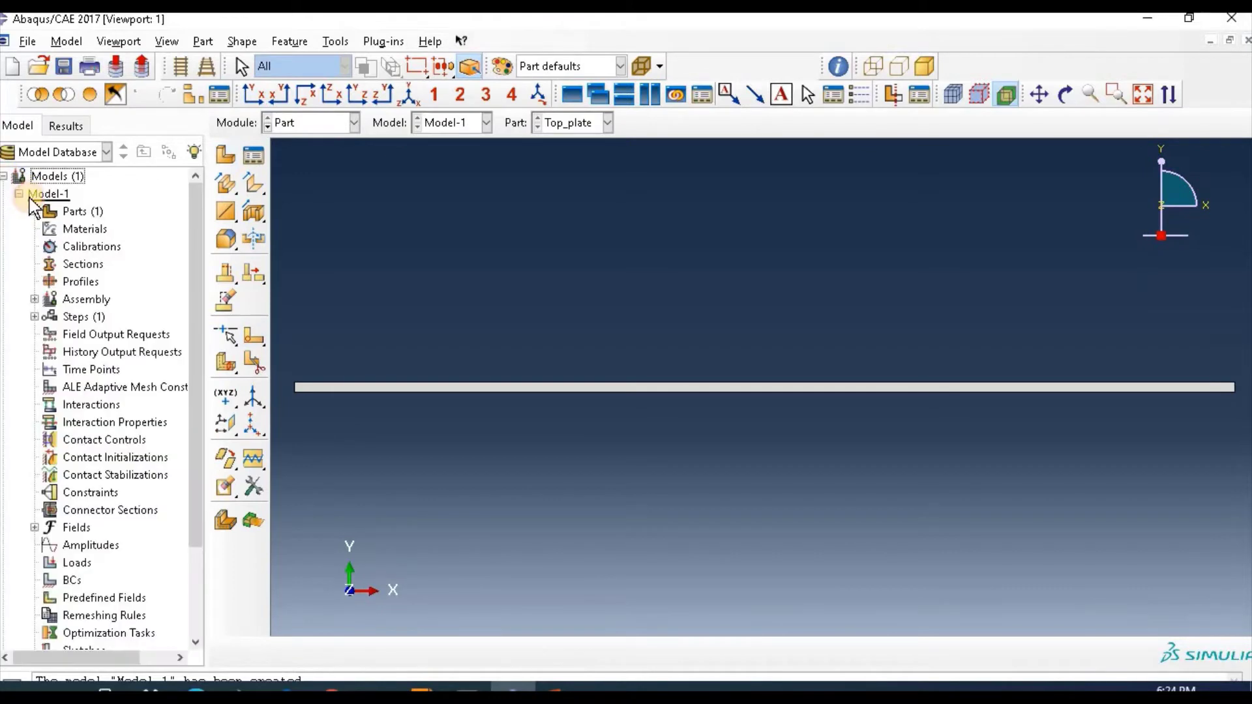
click(35, 212)
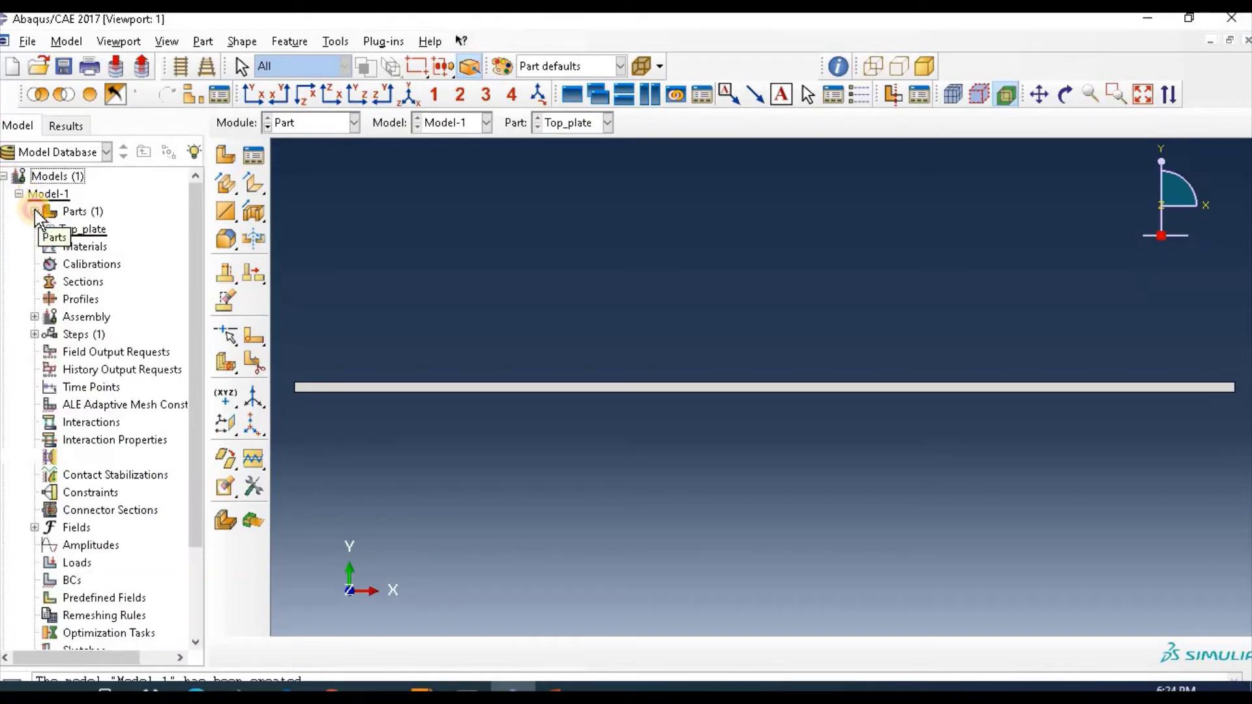
right_click(82, 235)
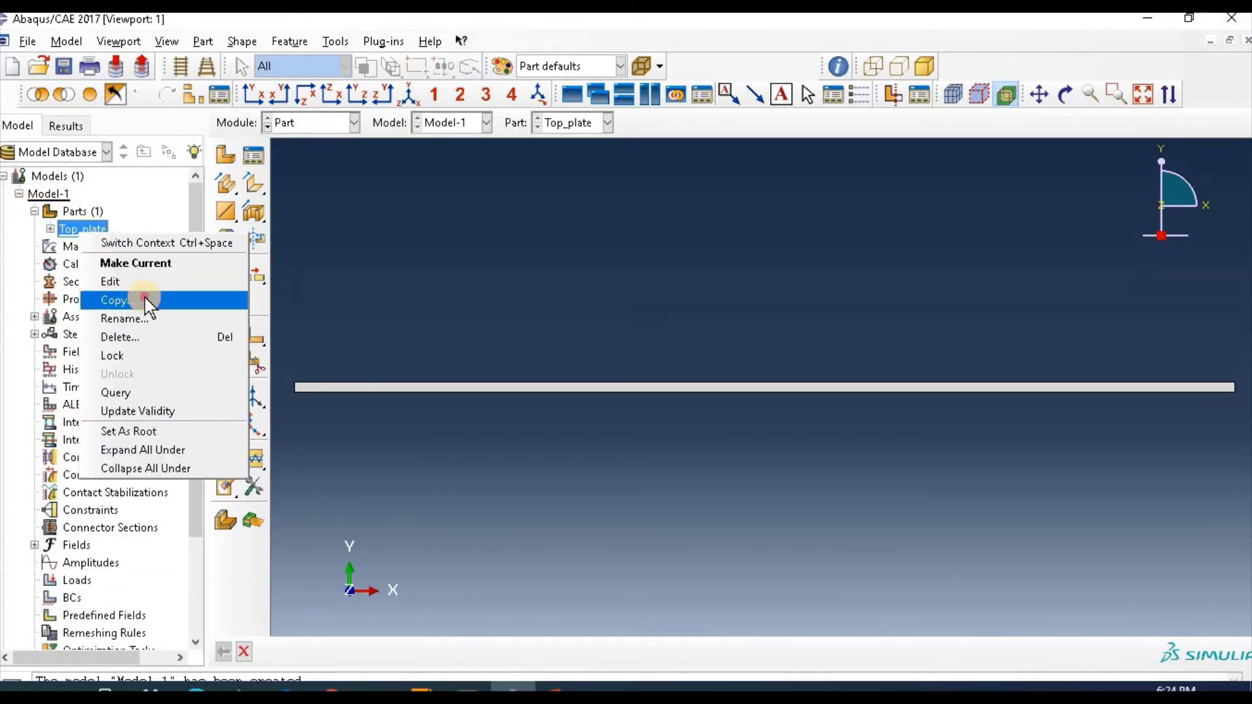
click(124, 300)
text(B)
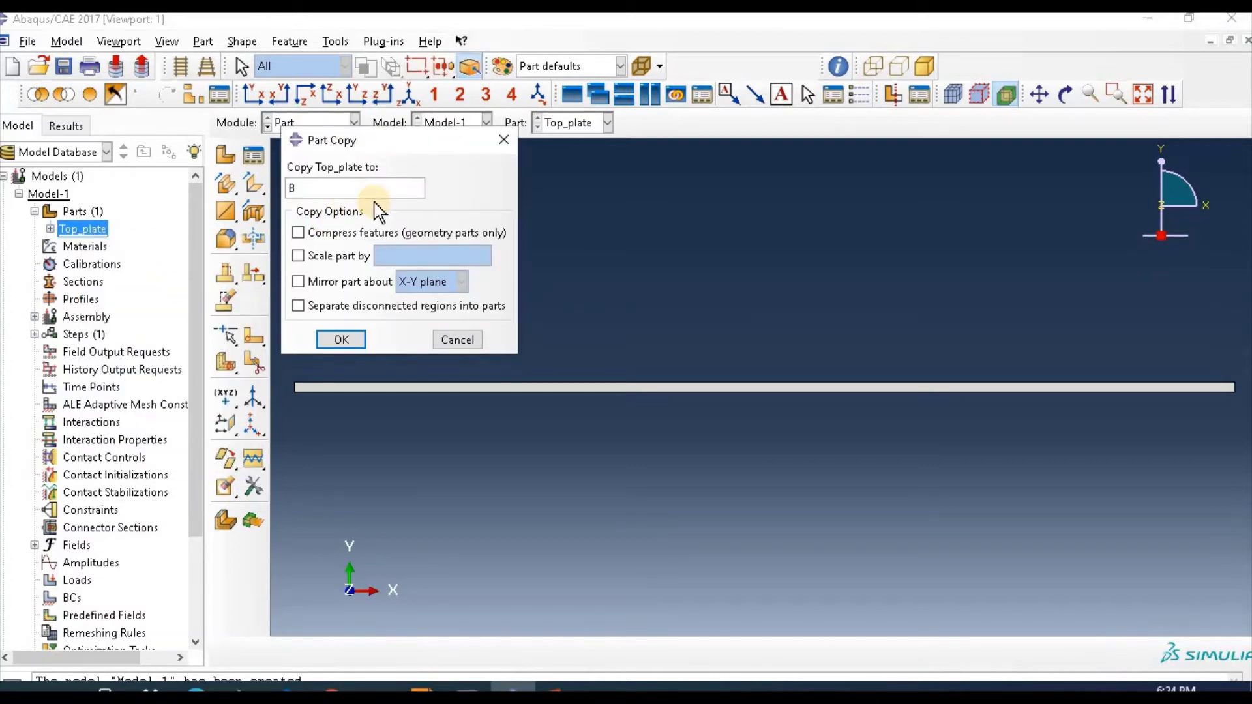
text(o)
text(ttom_plate)
click(352, 342)
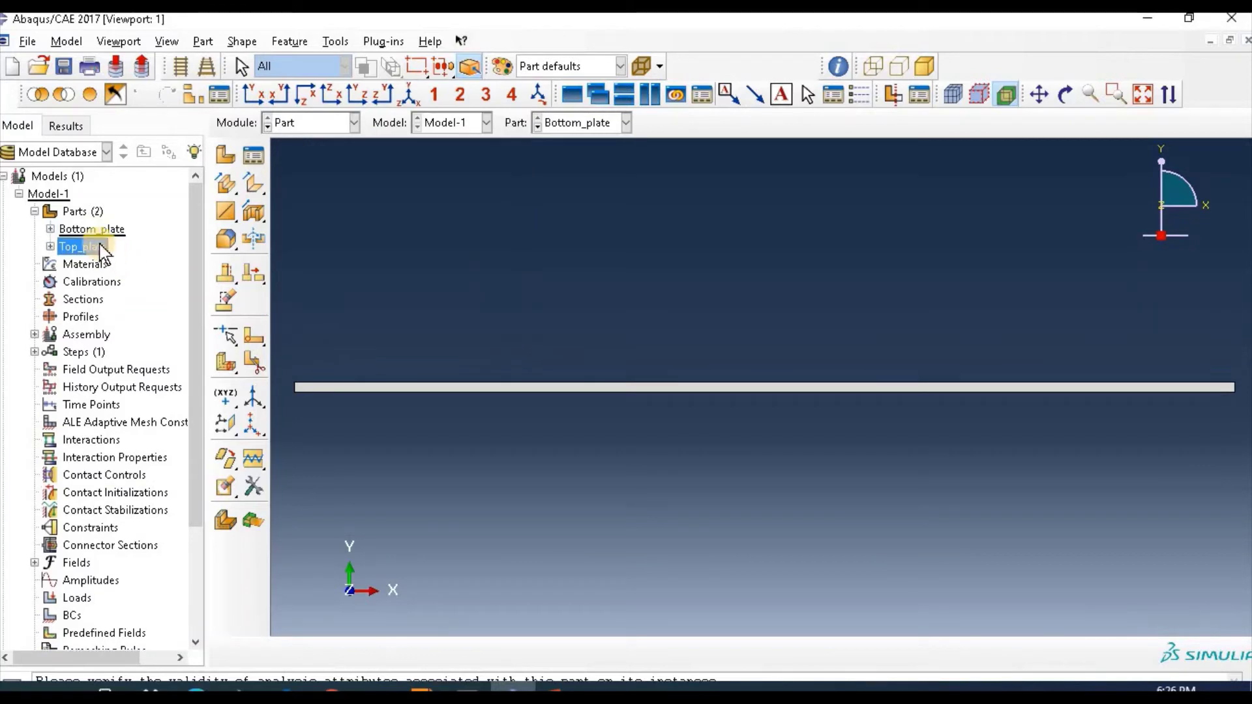
Copy Top_plate again as a part named Middle_plate.
right_click(99, 252)
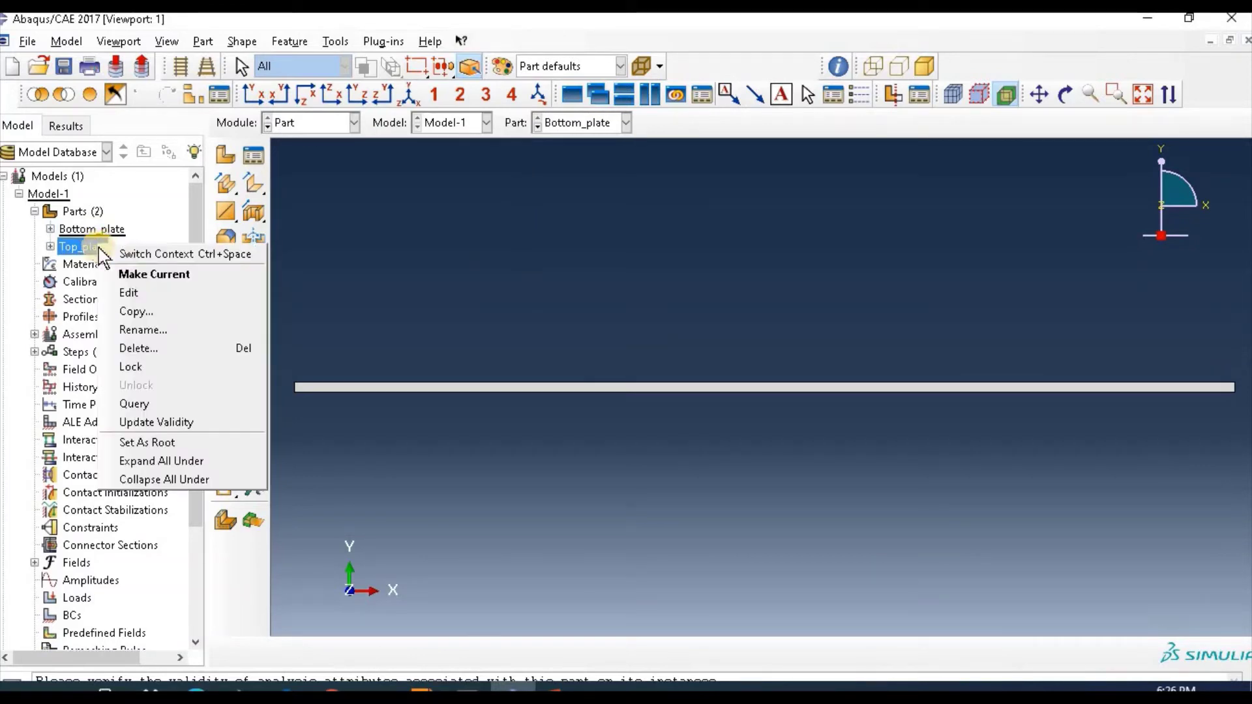
click(171, 312)
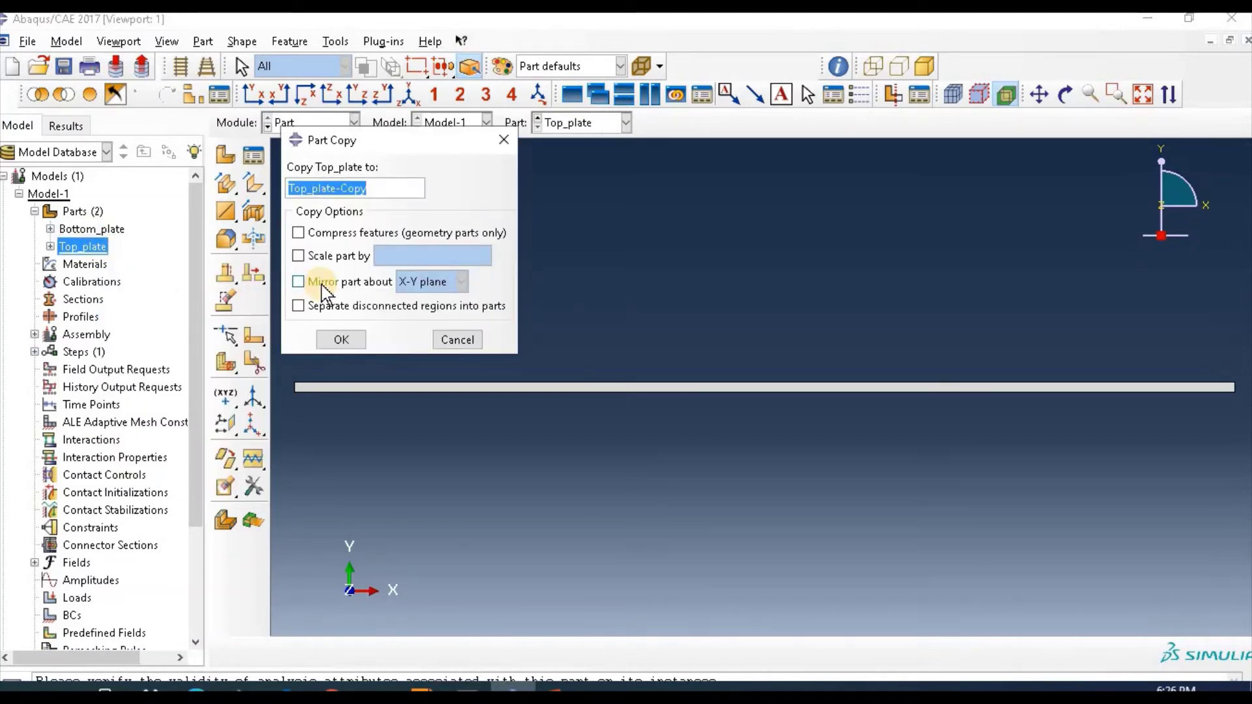
text(Mi)
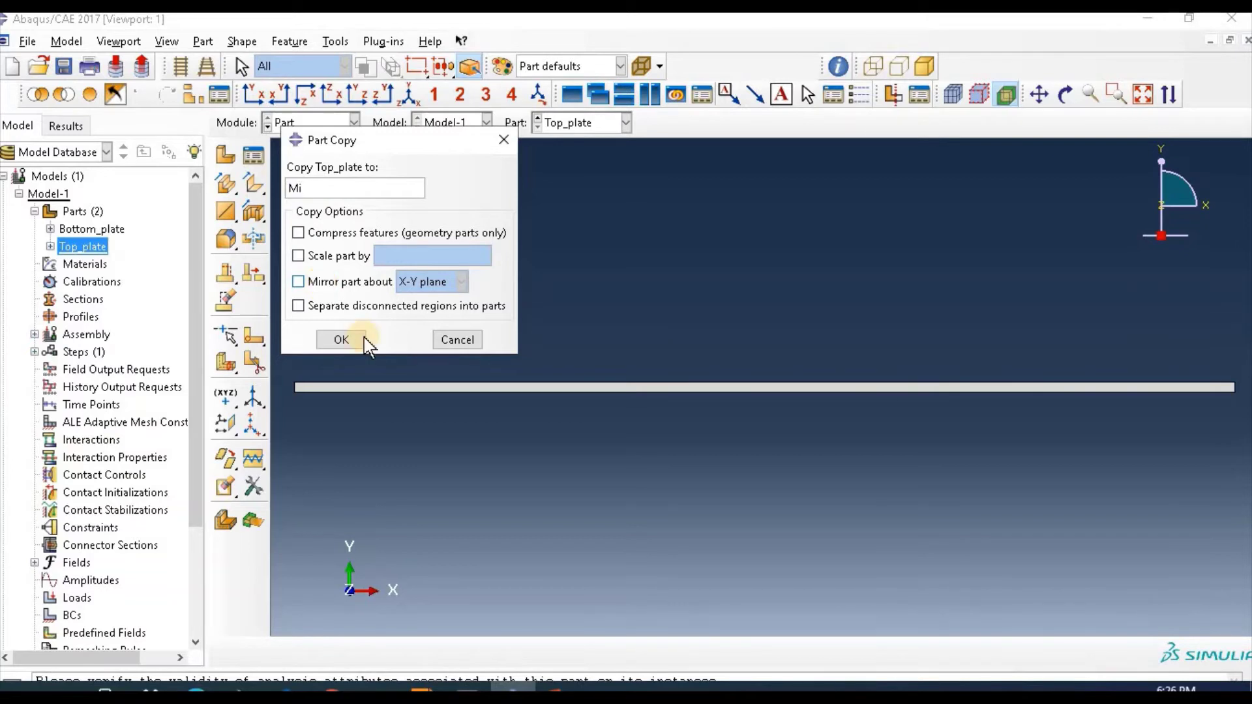
text(ddle_plate)
click(350, 342)
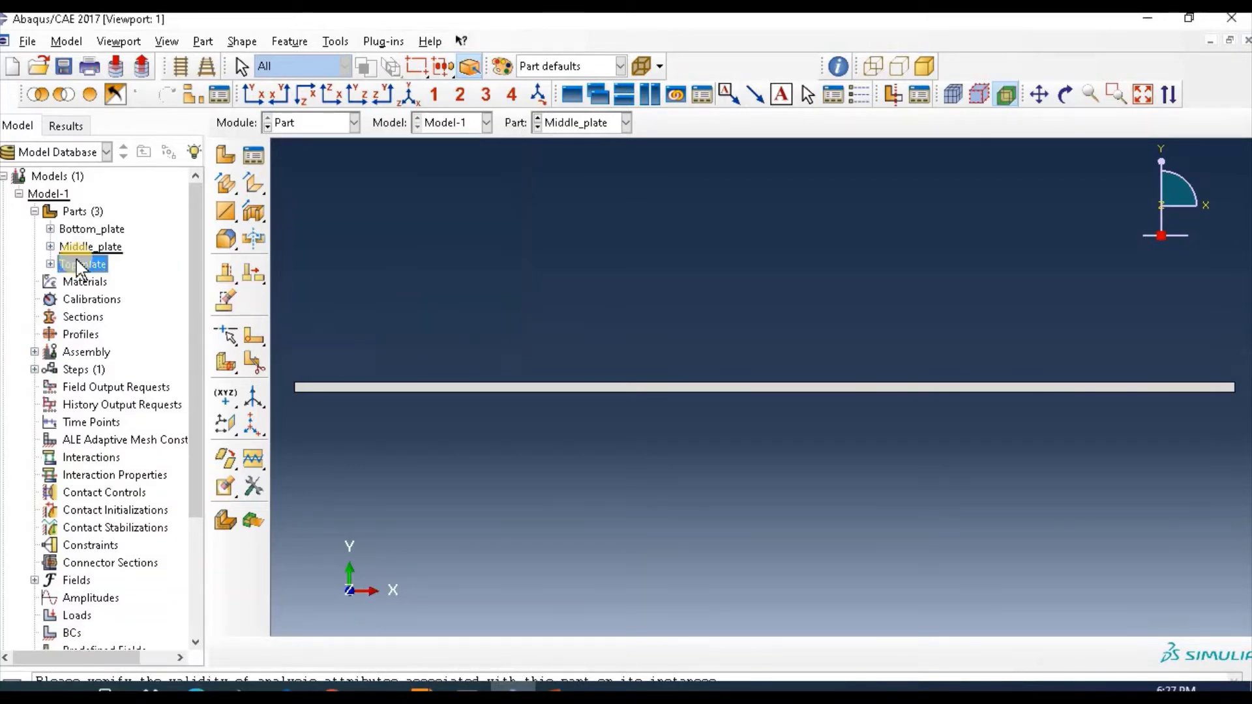
Open Middle_plate's section sketch and delete the right-hand 0.003 dimension.
click(50, 247)
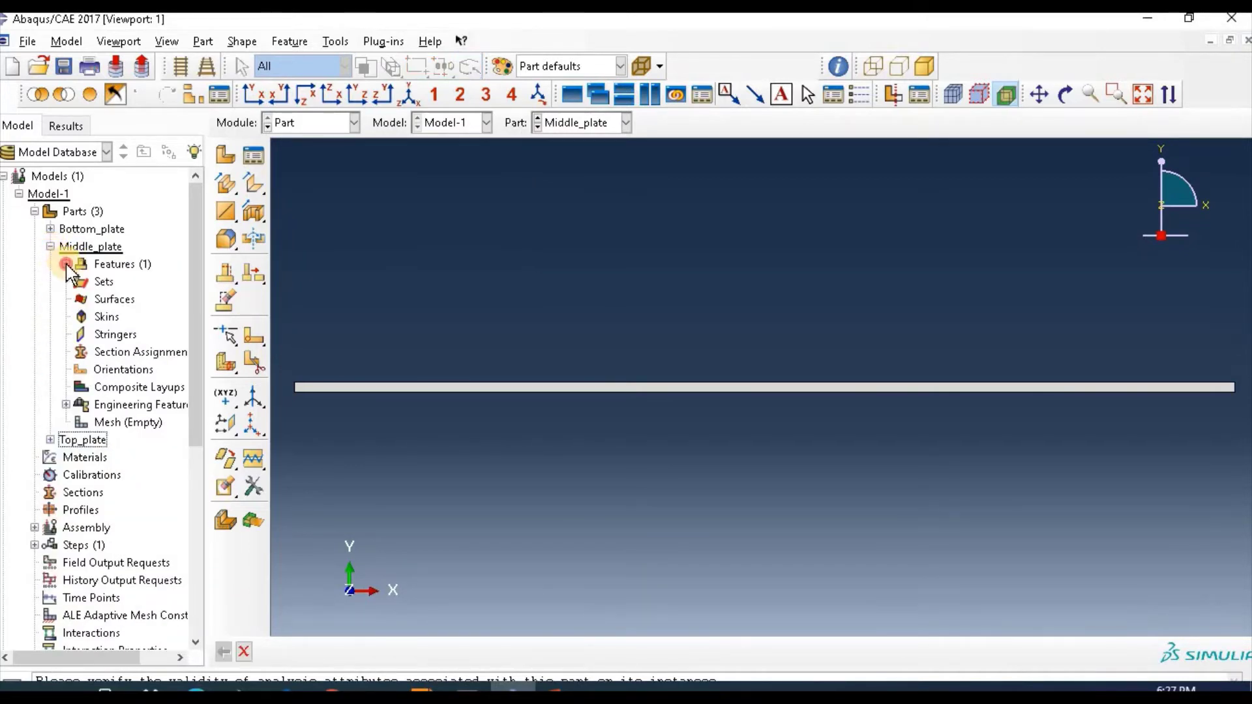
click(66, 264)
click(81, 282)
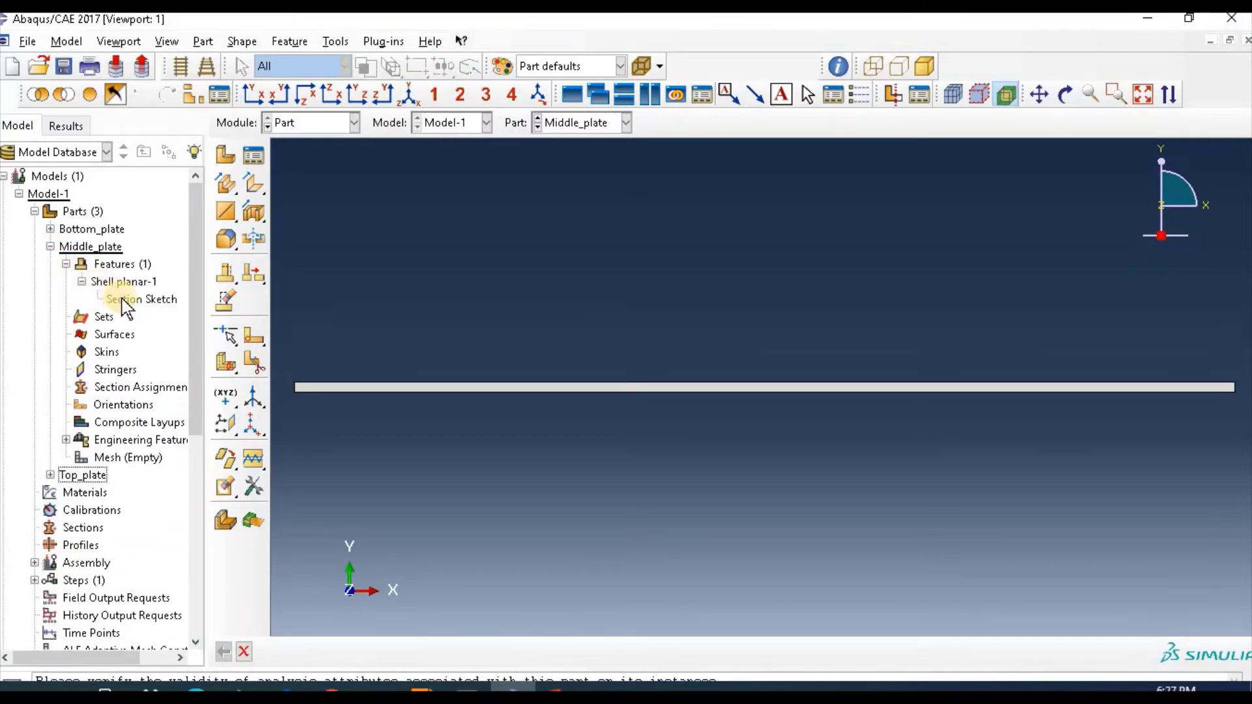
right_click(122, 300)
click(160, 330)
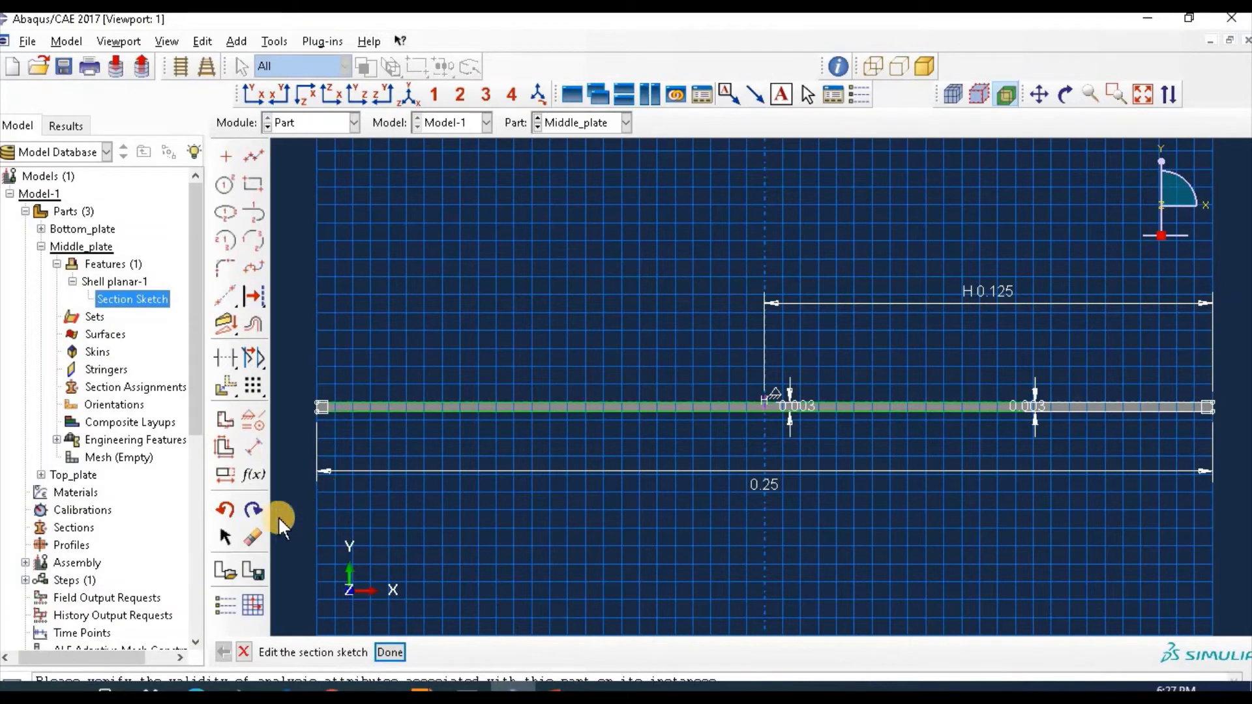
click(255, 536)
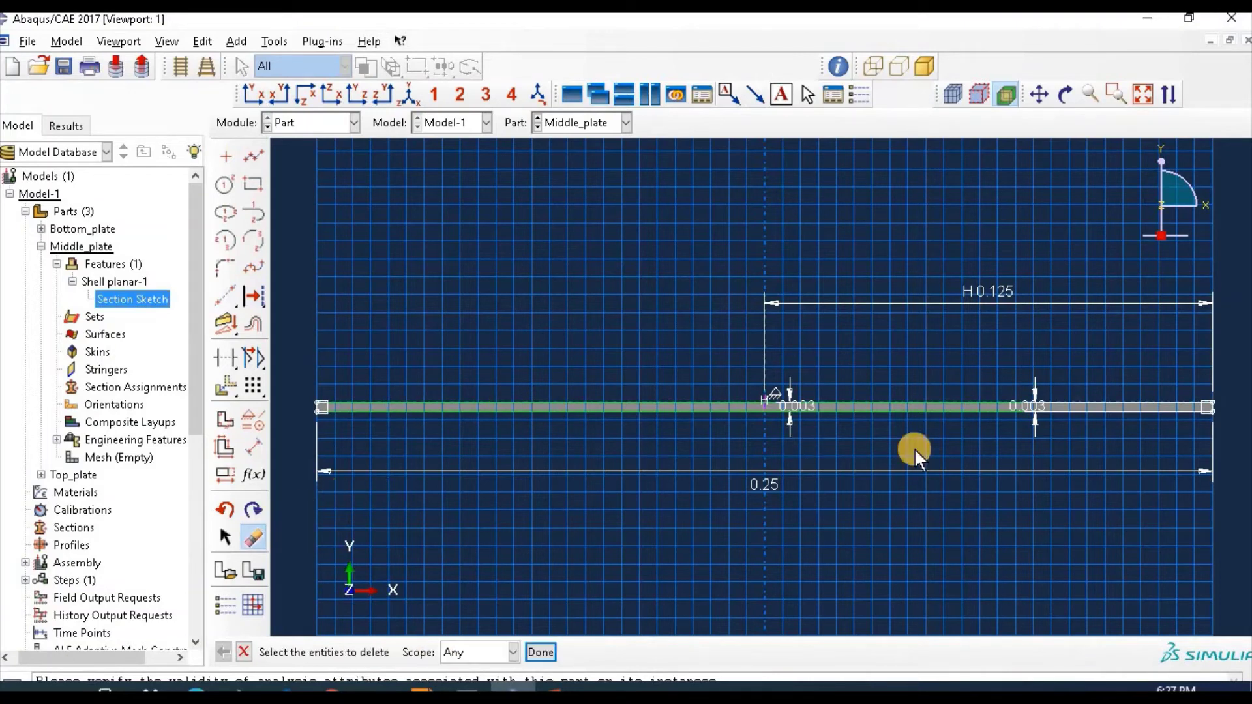
click(1035, 424)
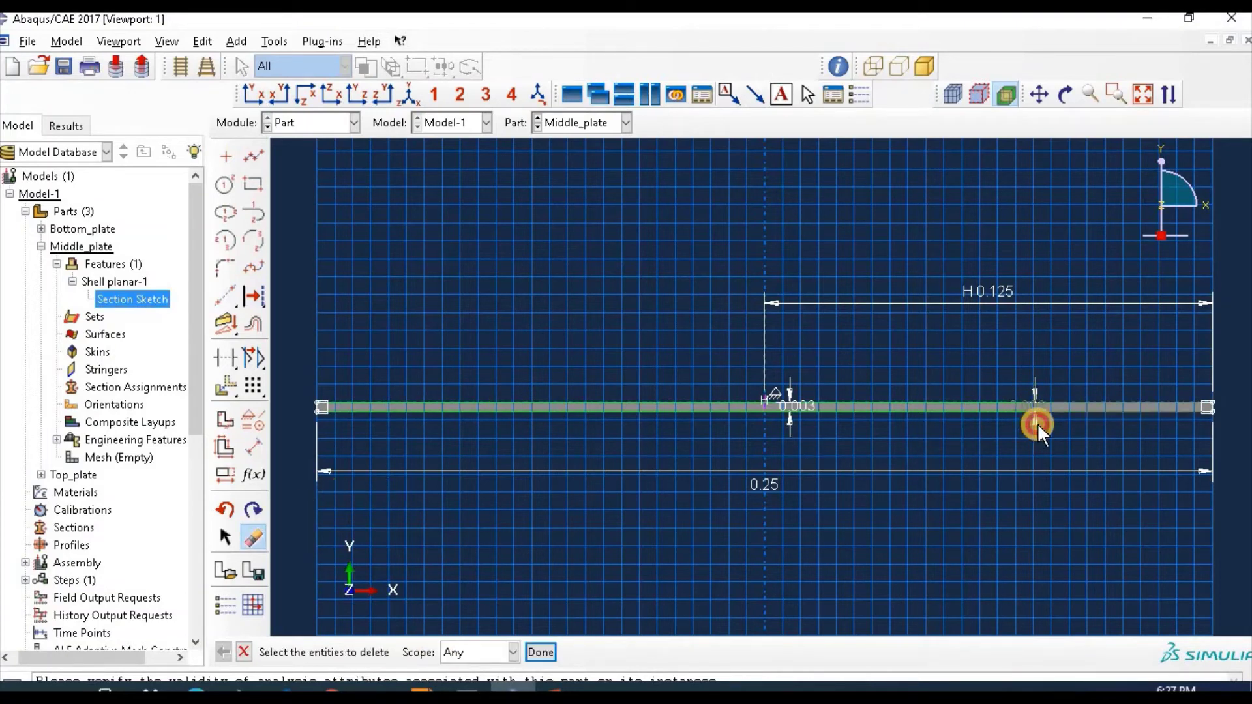
click(539, 653)
Add a dimension on the left of the strip set to 0.001.
click(253, 447)
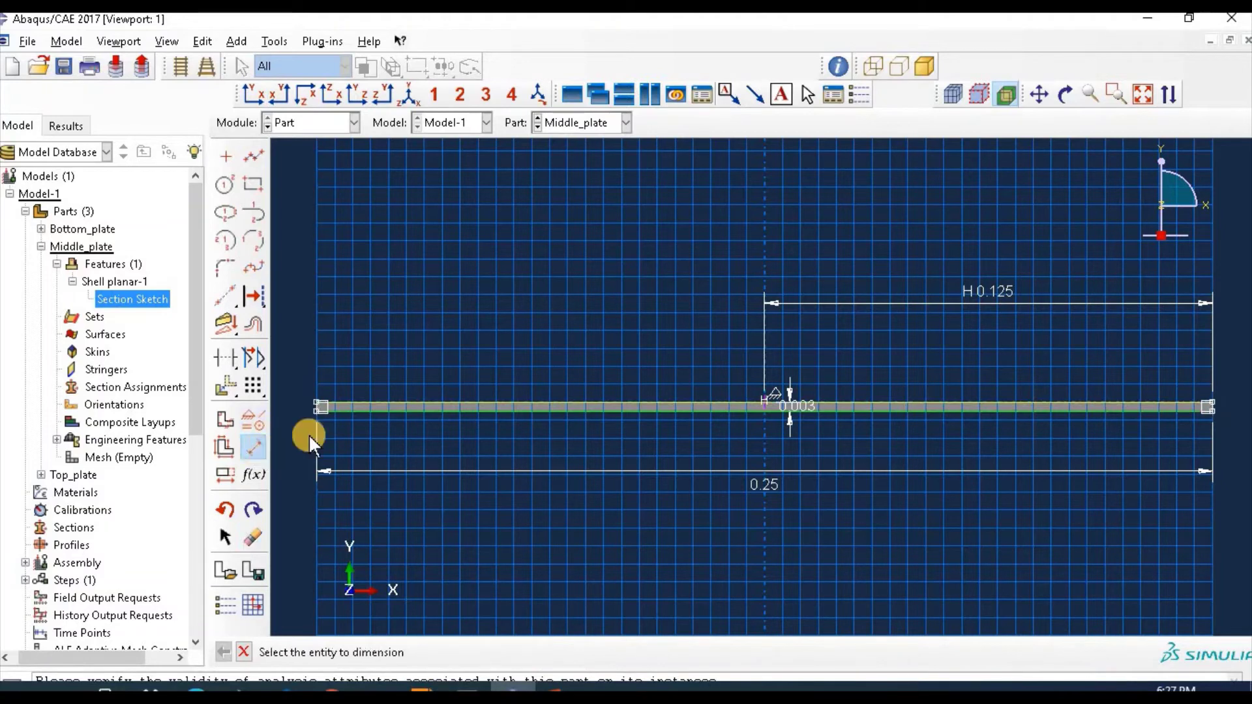
click(353, 412)
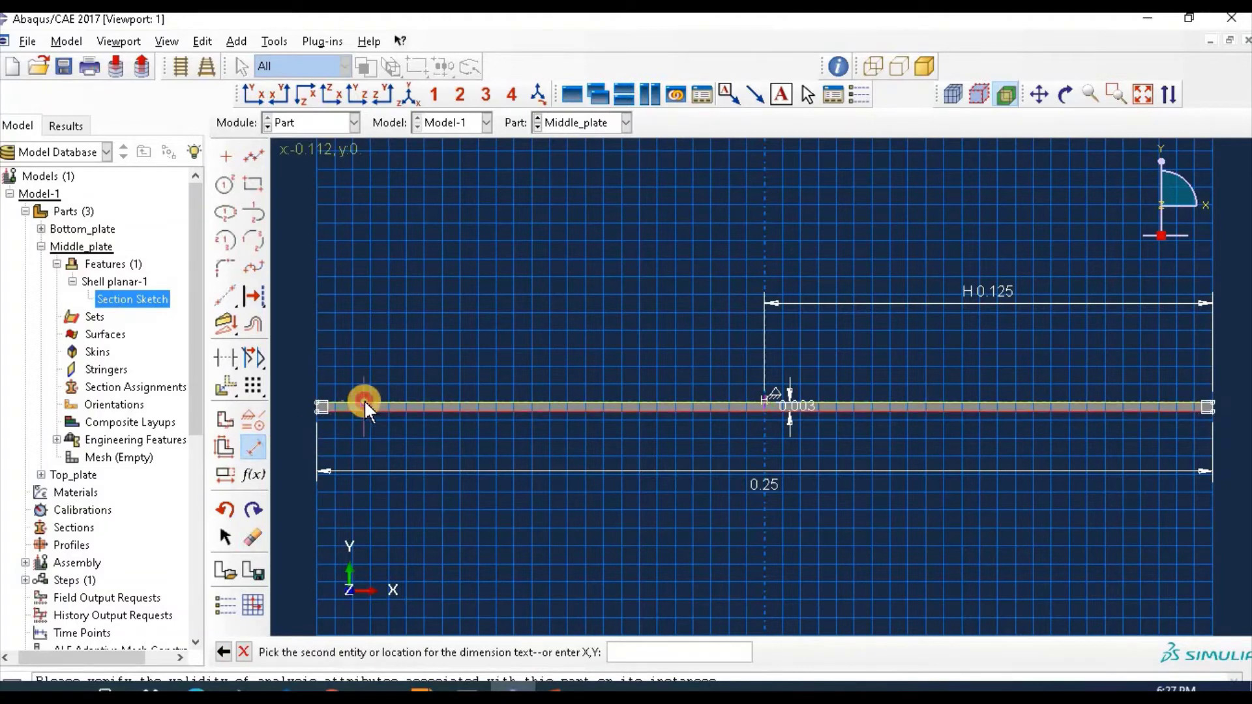
click(321, 407)
click(292, 404)
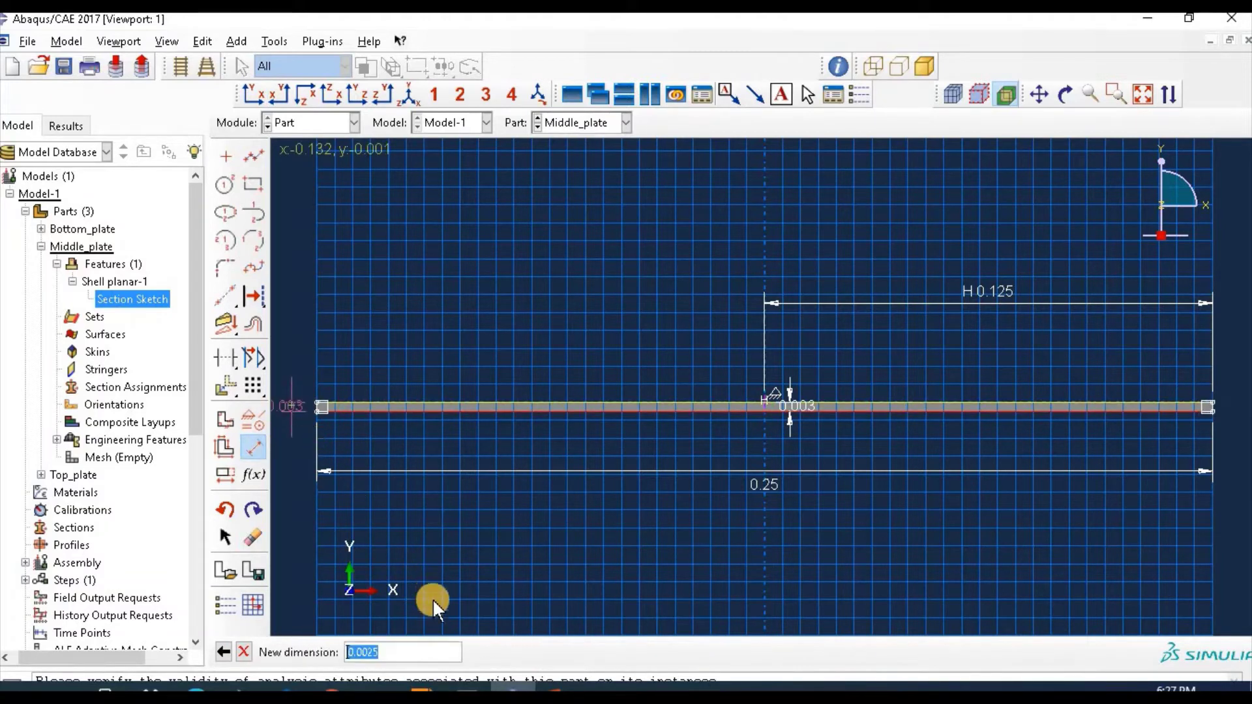
click(417, 644)
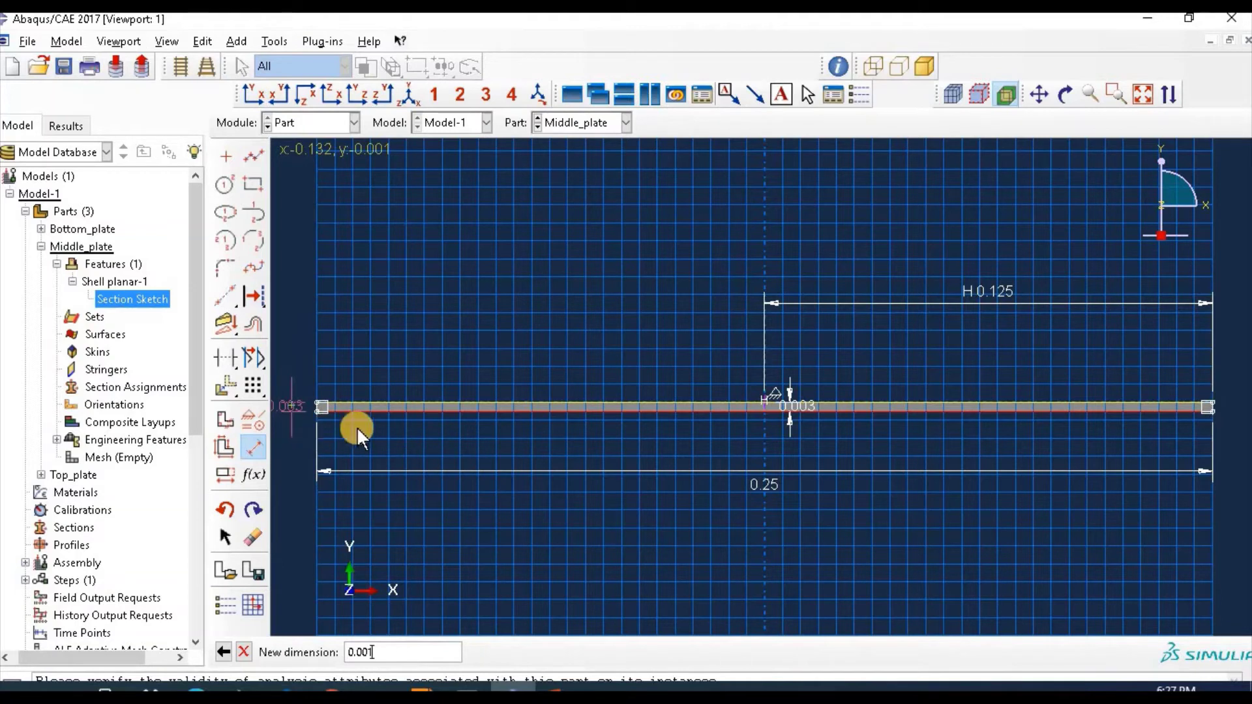
mouse_move(377, 691)
key(Return)
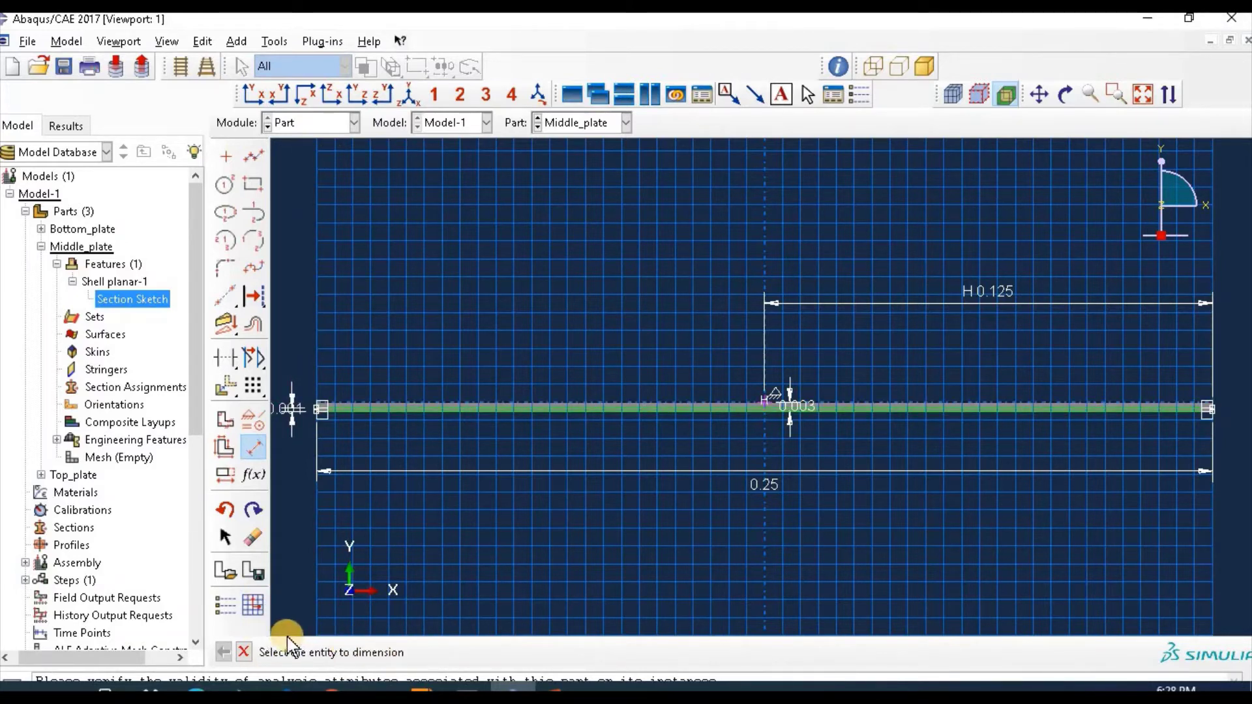
click(244, 651)
Finish the sketch and regenerate the Shell planar-1 feature of Middle_plate.
click(386, 652)
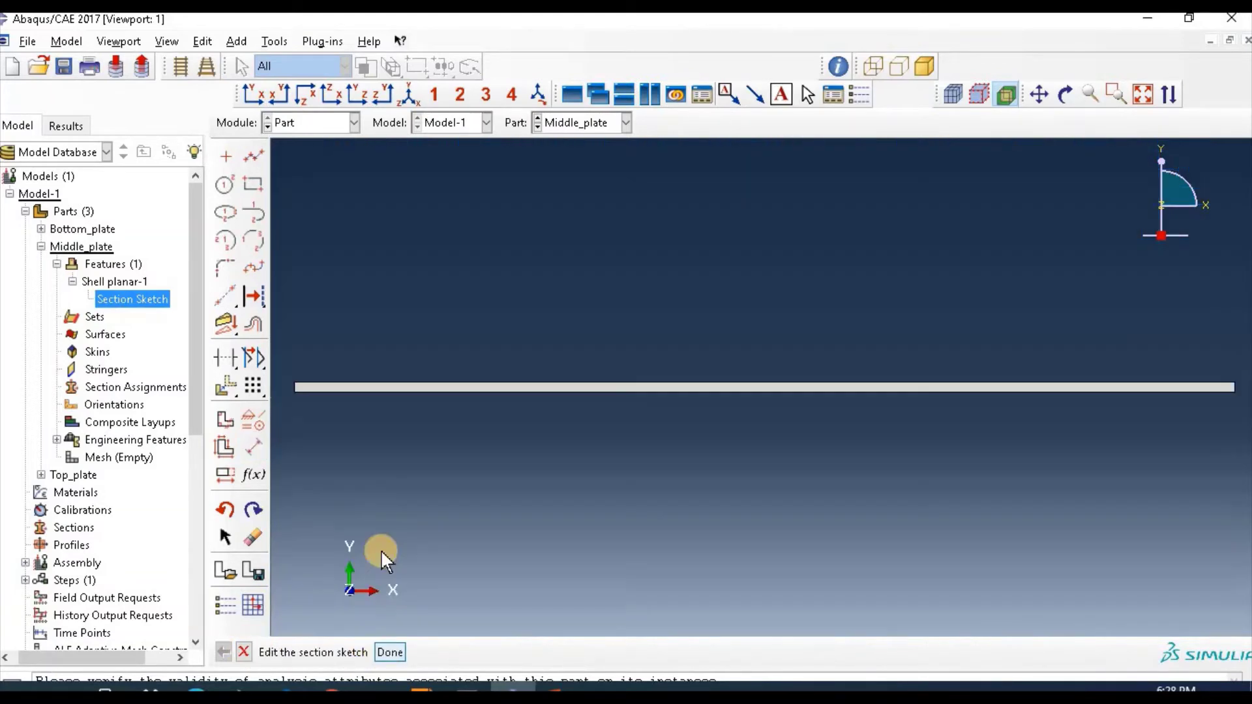
click(85, 310)
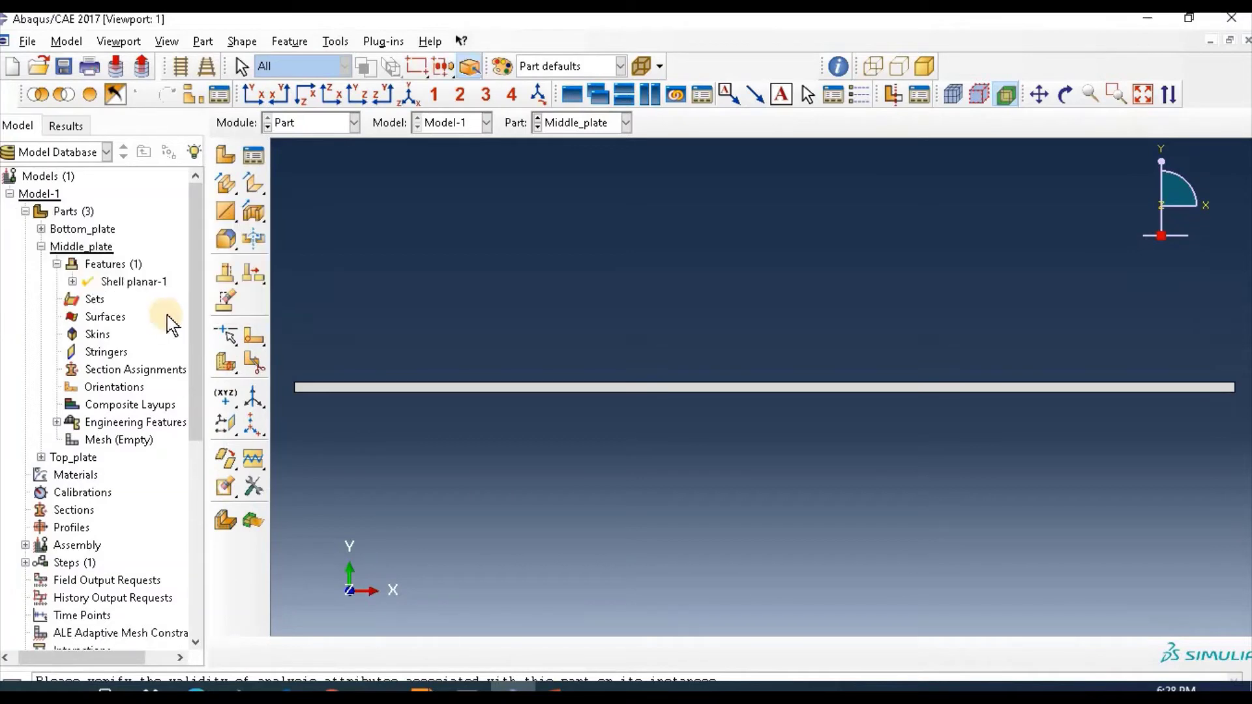
double_click(115, 283)
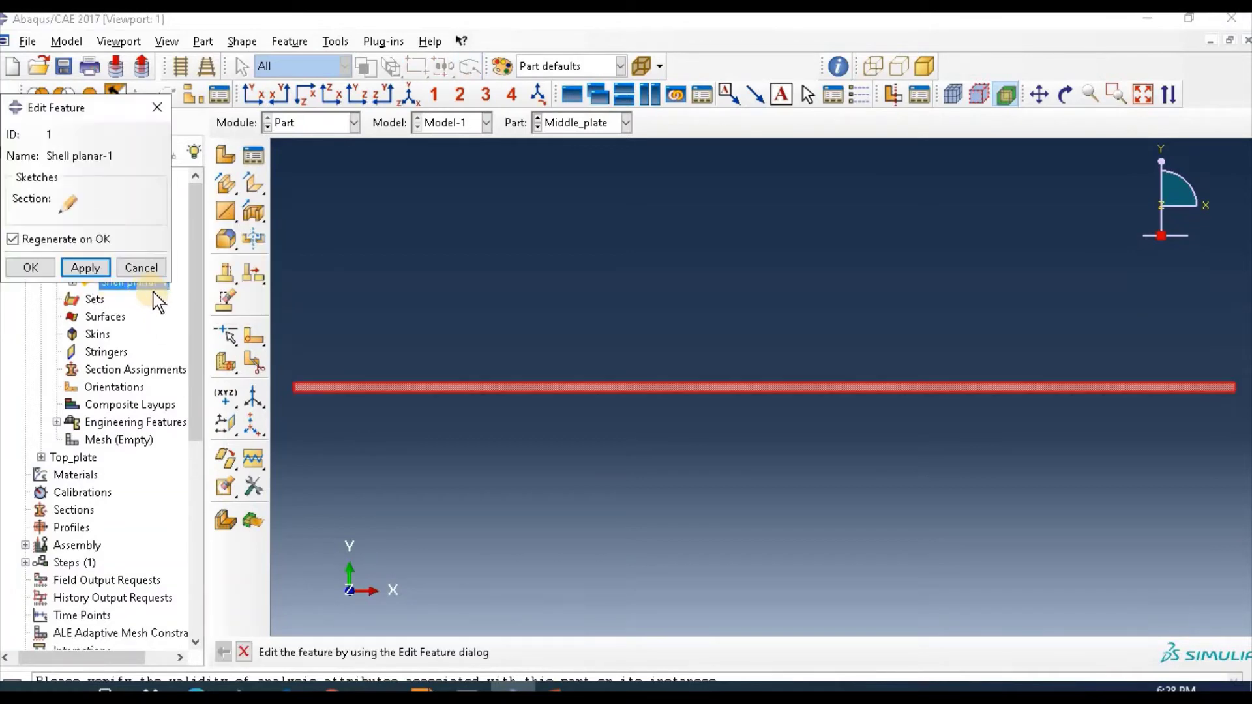
click(87, 268)
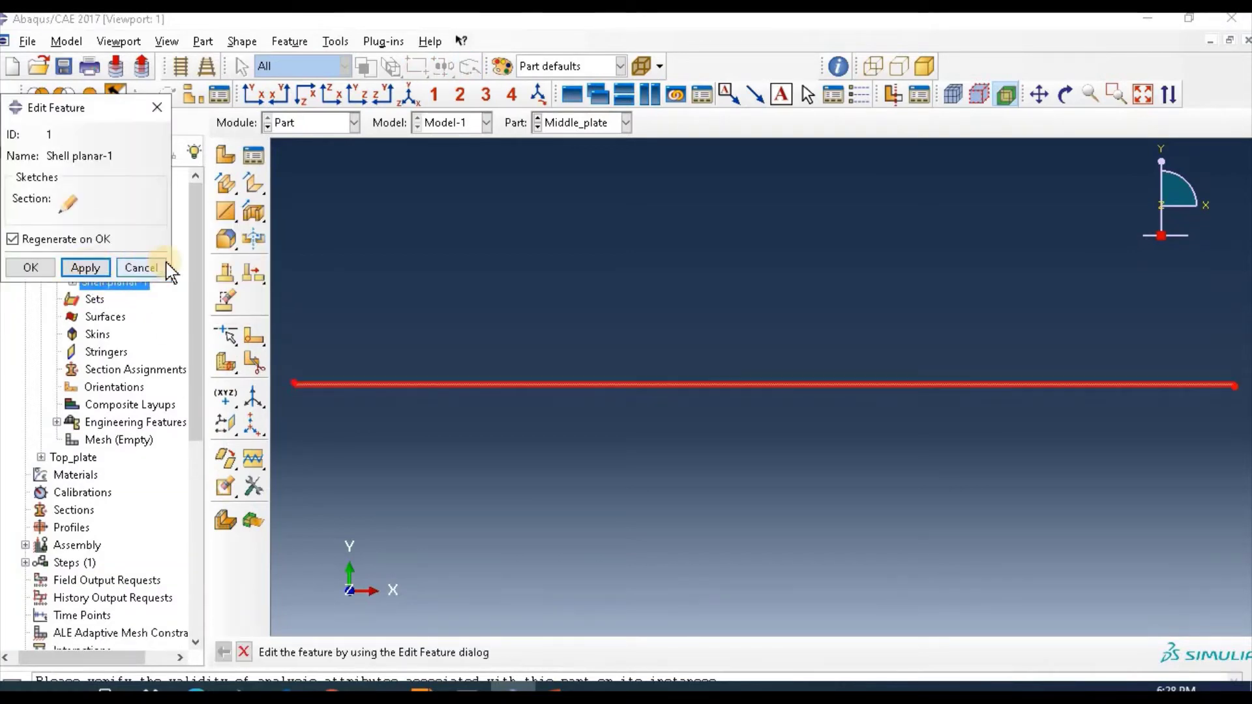
click(36, 267)
Copy Middle_plate as a new part named Top_cohesive.
click(40, 246)
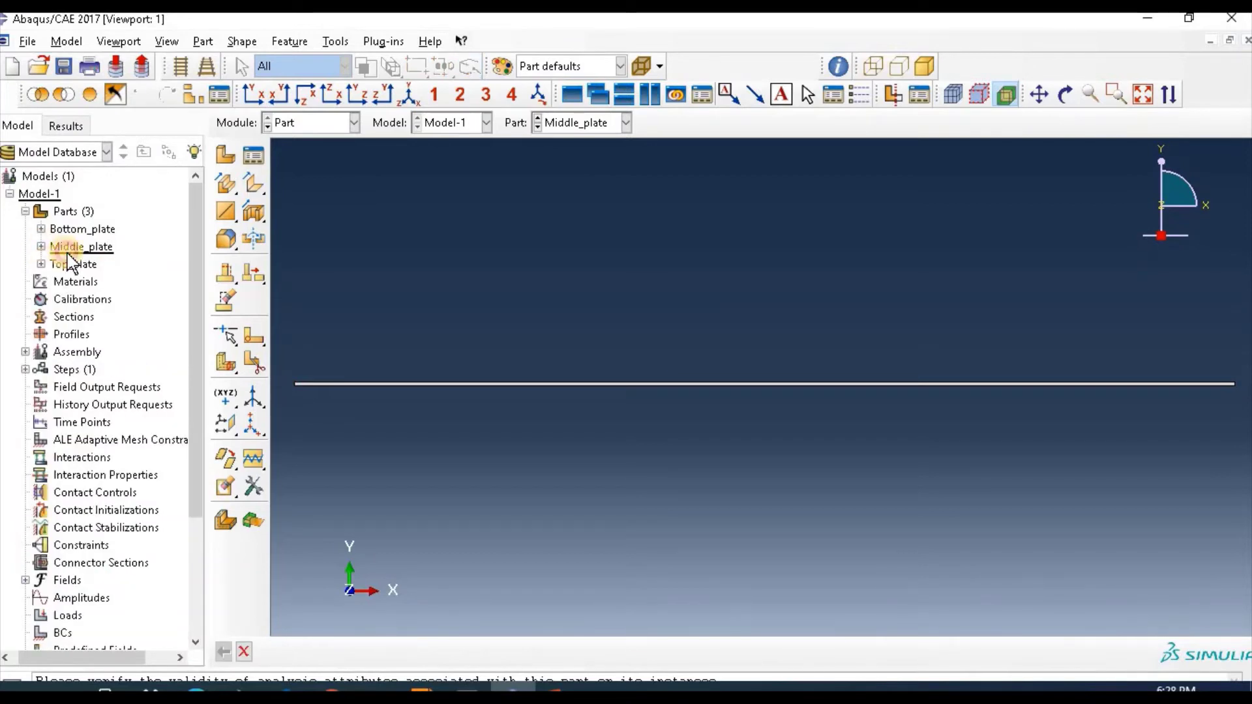
click(69, 248)
right_click(69, 257)
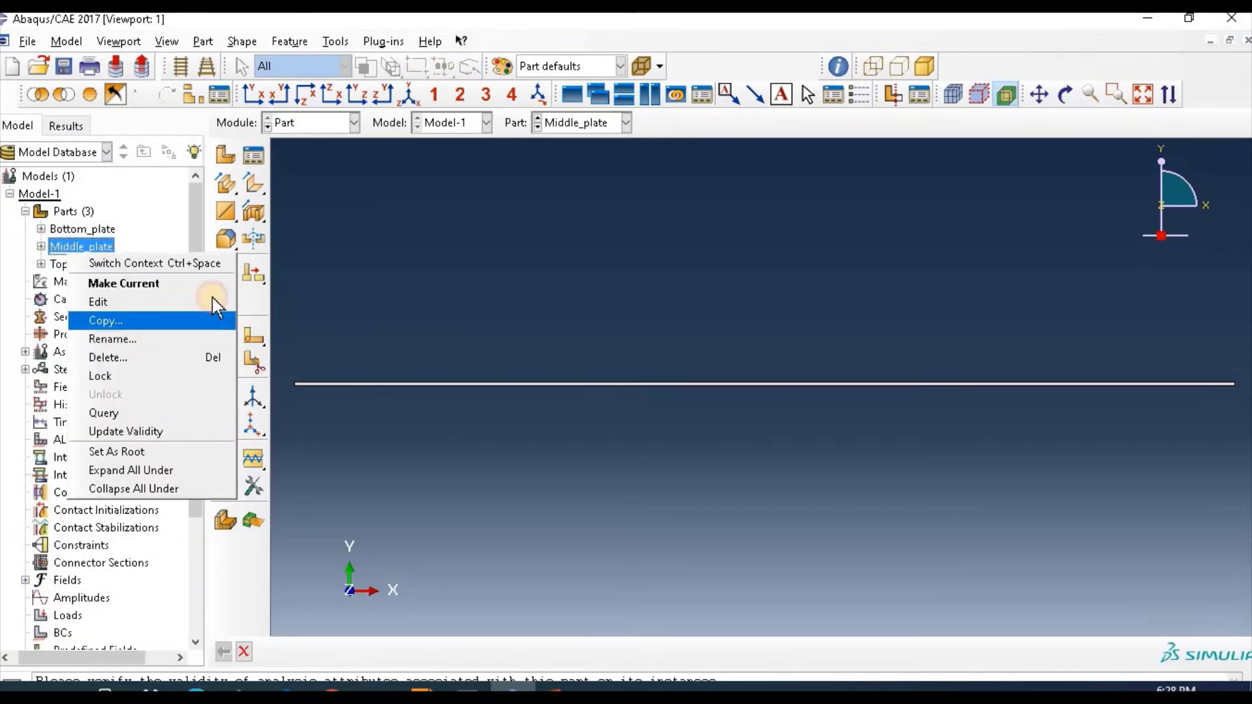
click(212, 318)
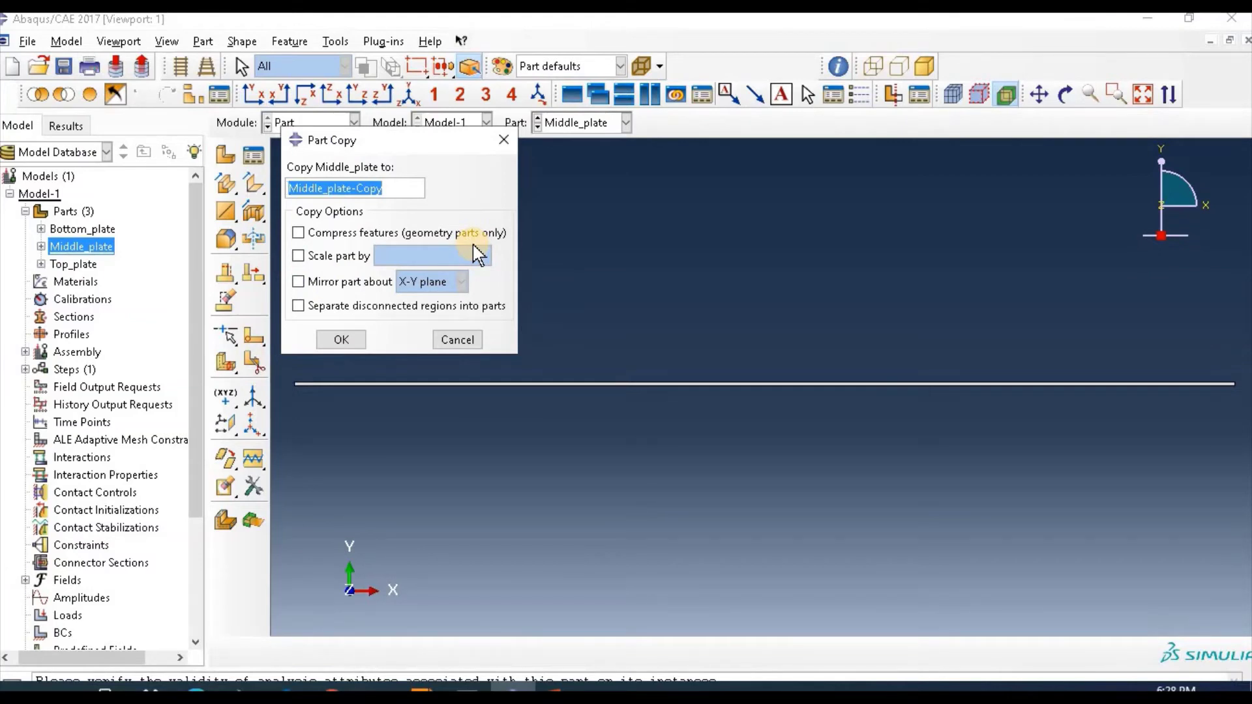
text(T)
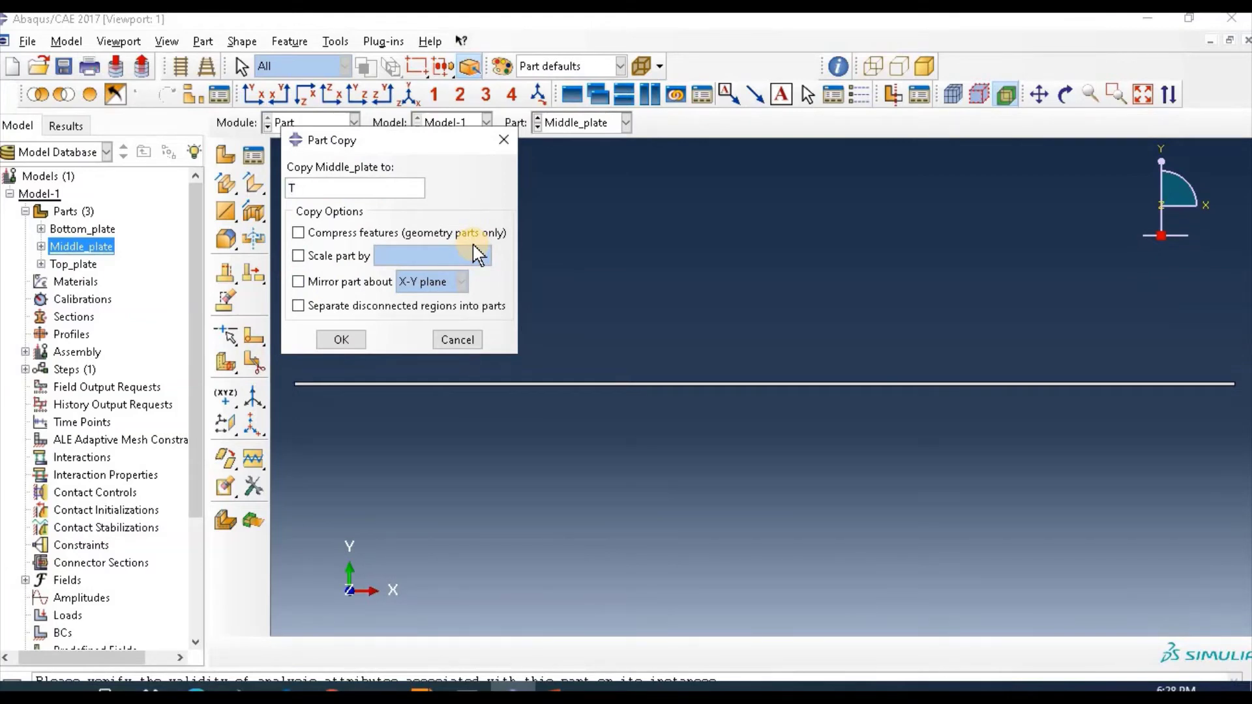
text(op_cohesive)
click(341, 340)
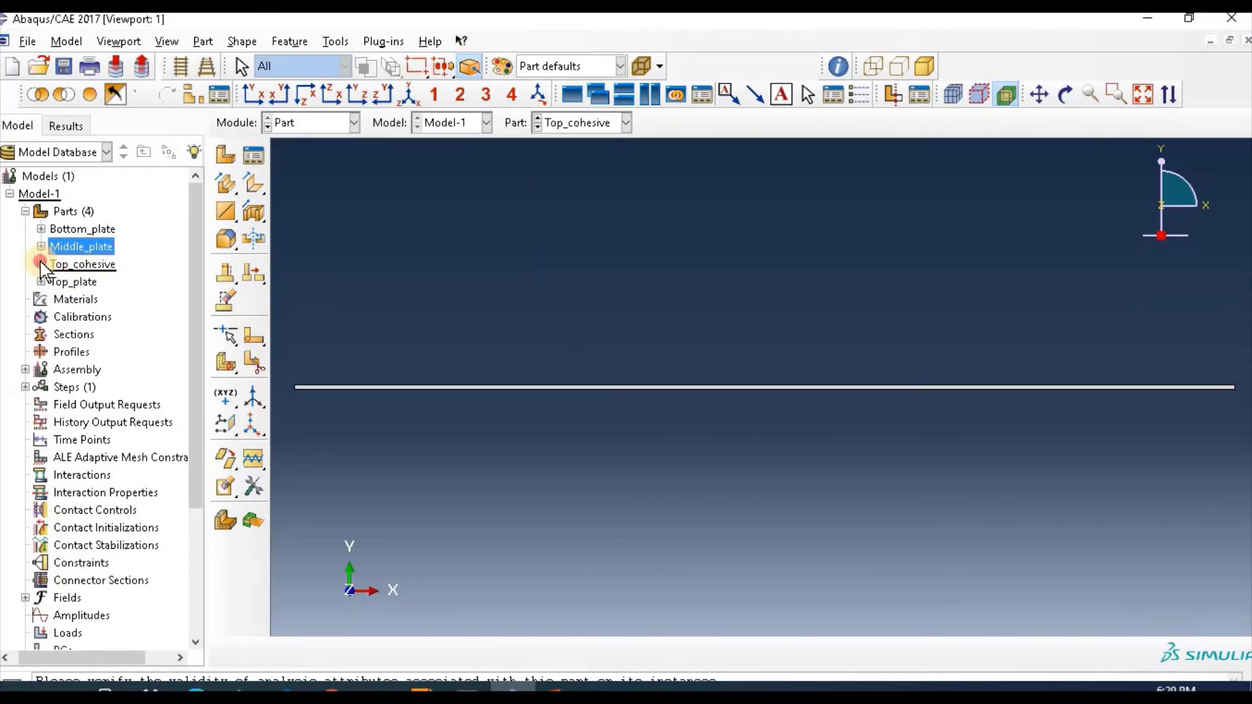
Expand Top_cohesive's features down to the Shell planar-1 section sketch.
click(41, 264)
click(57, 281)
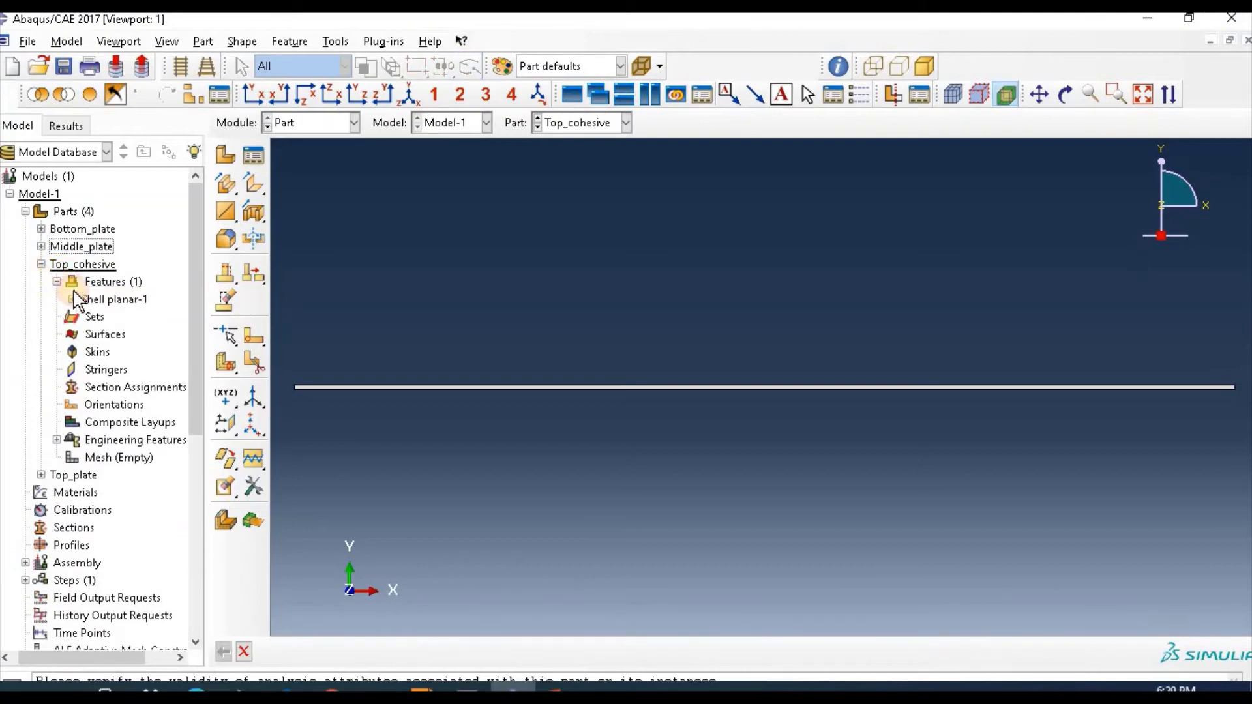
click(72, 299)
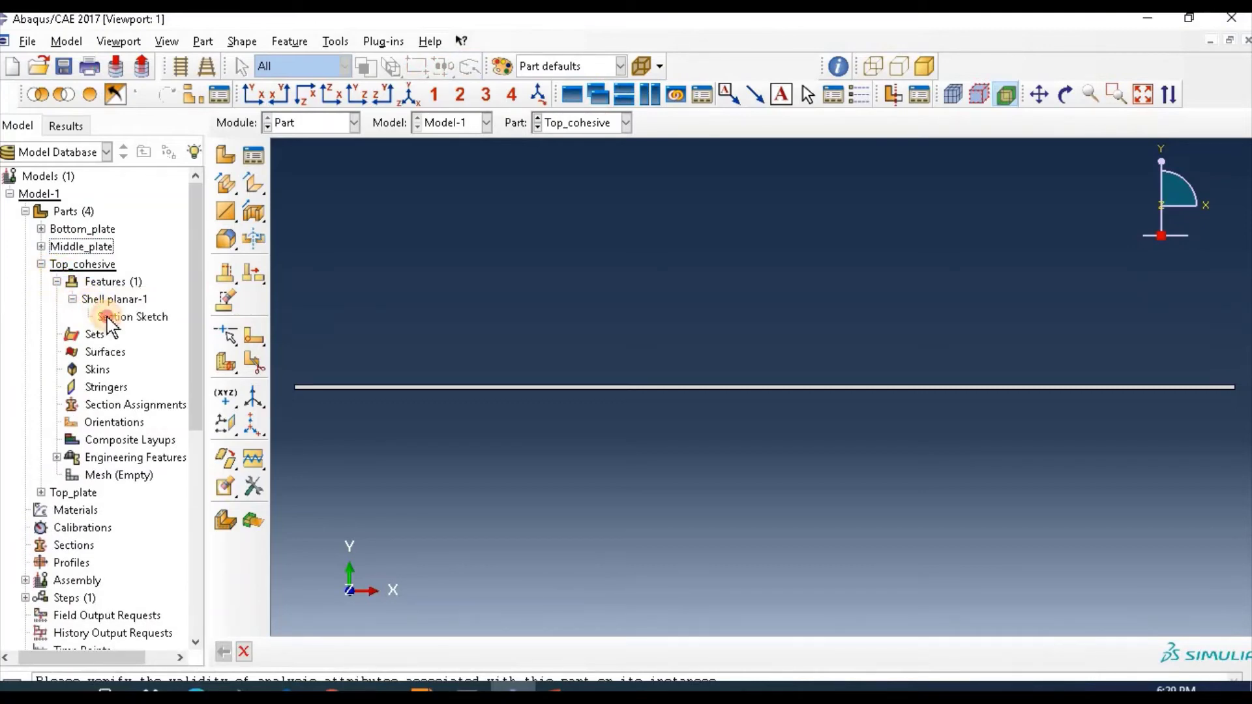
In the Top_cohesive section sketch, replace the 0.25 length dimension with a 0.2 length.
right_click(106, 319)
click(152, 349)
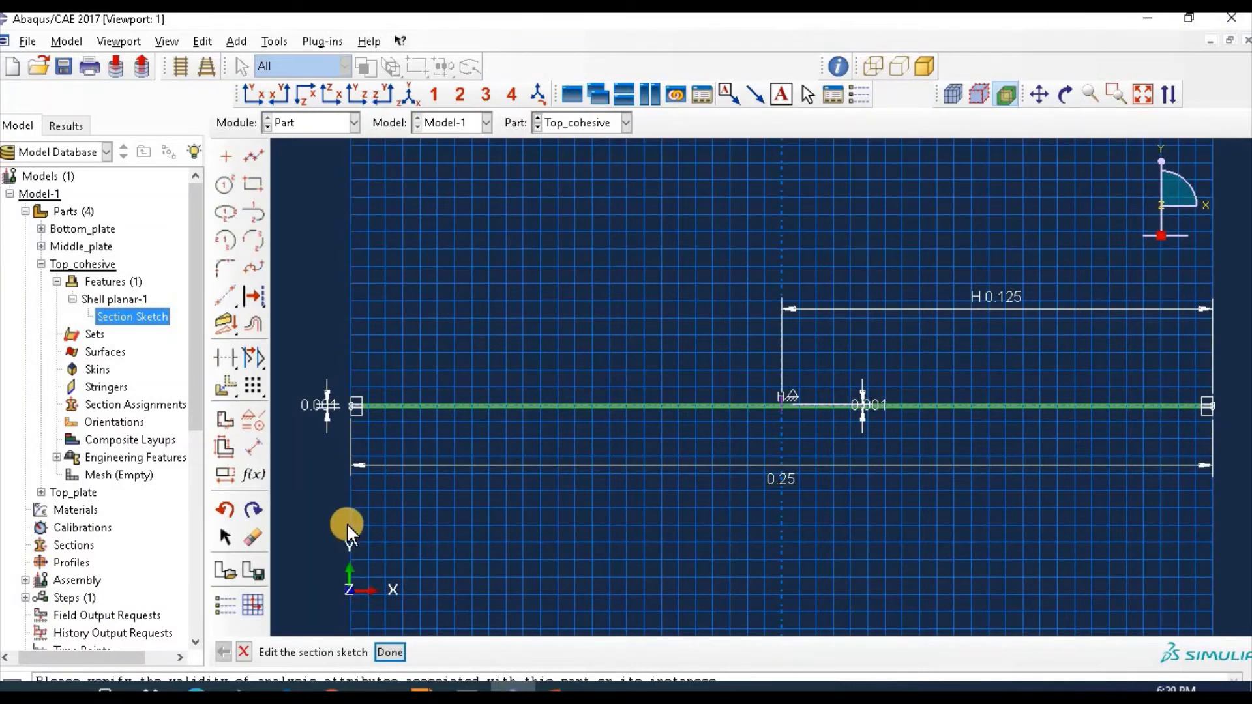
click(253, 537)
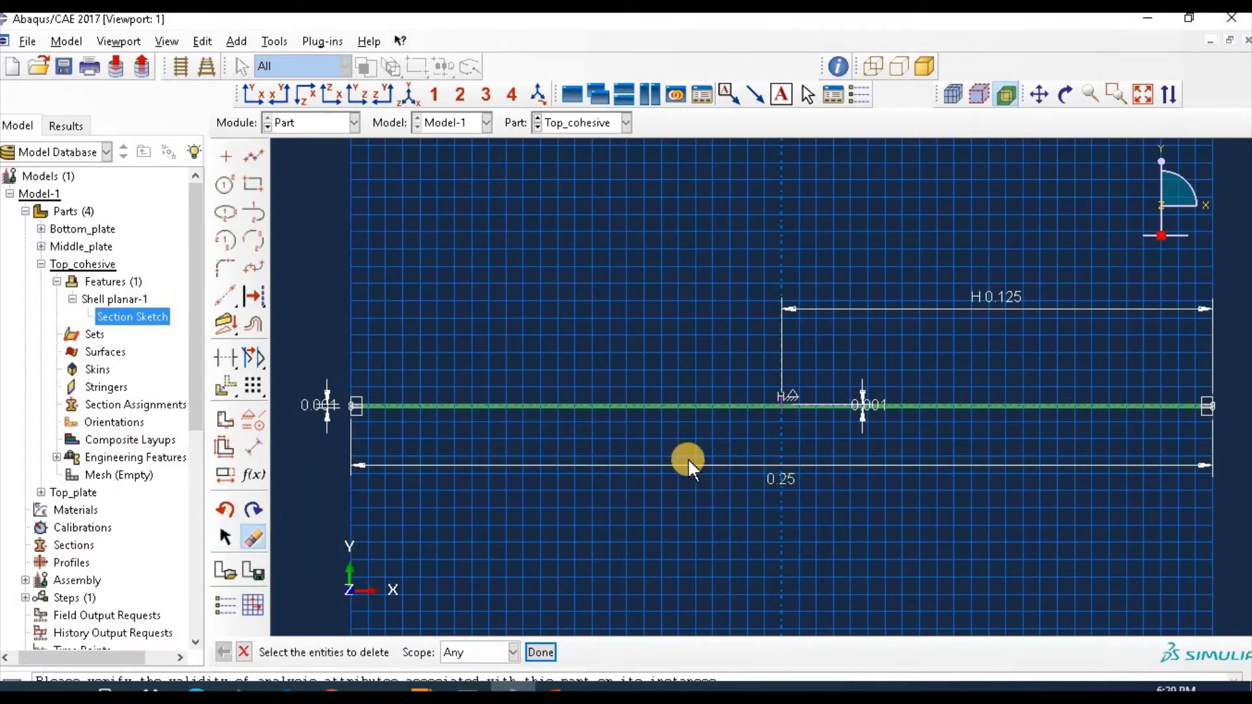
click(687, 464)
click(542, 653)
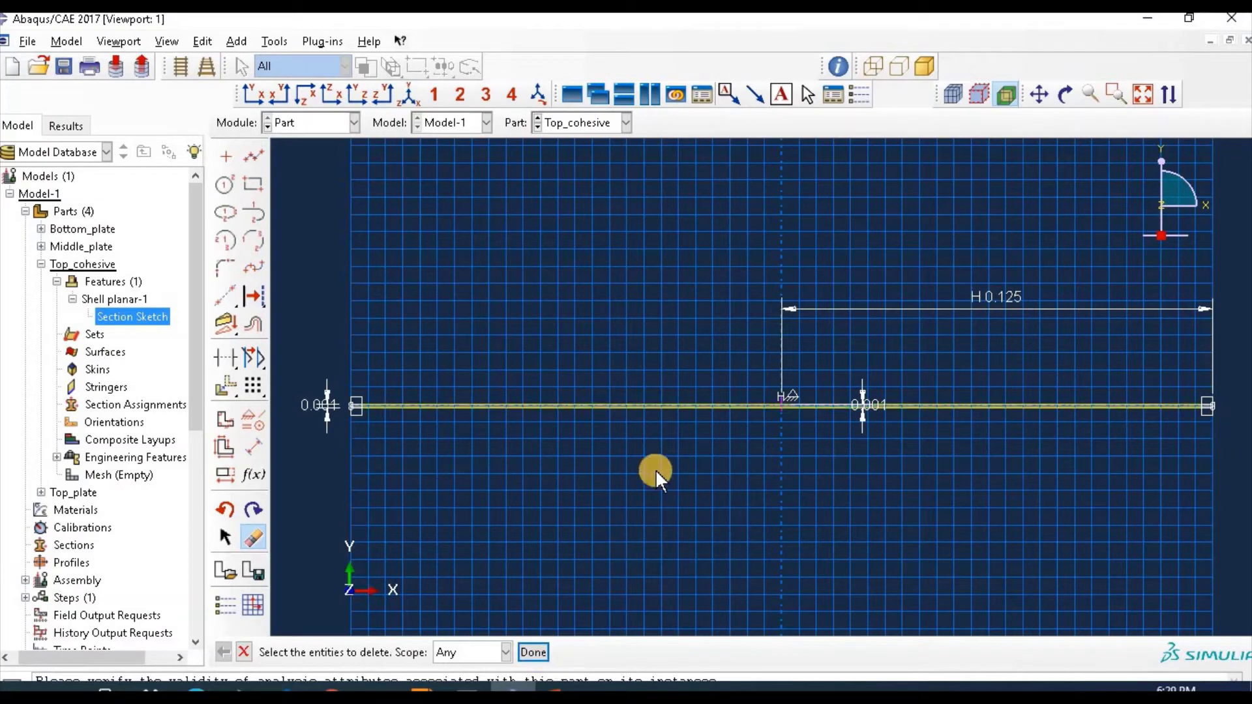
click(257, 455)
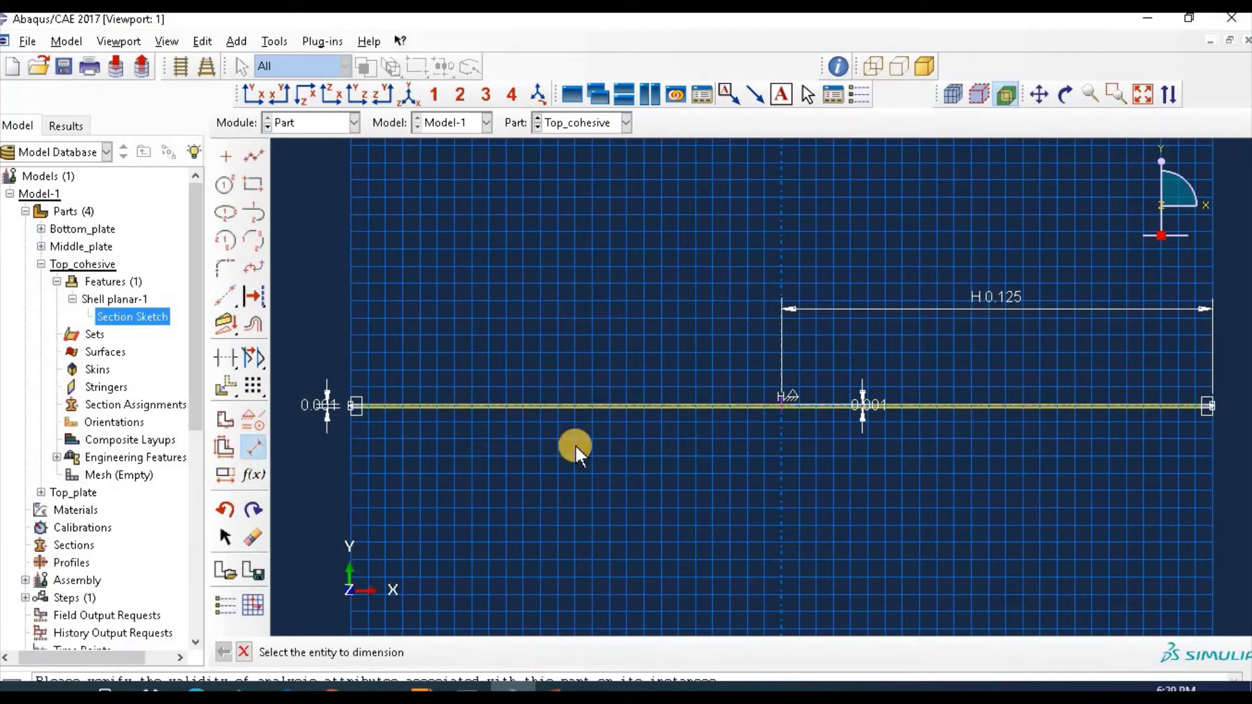
click(662, 410)
click(711, 478)
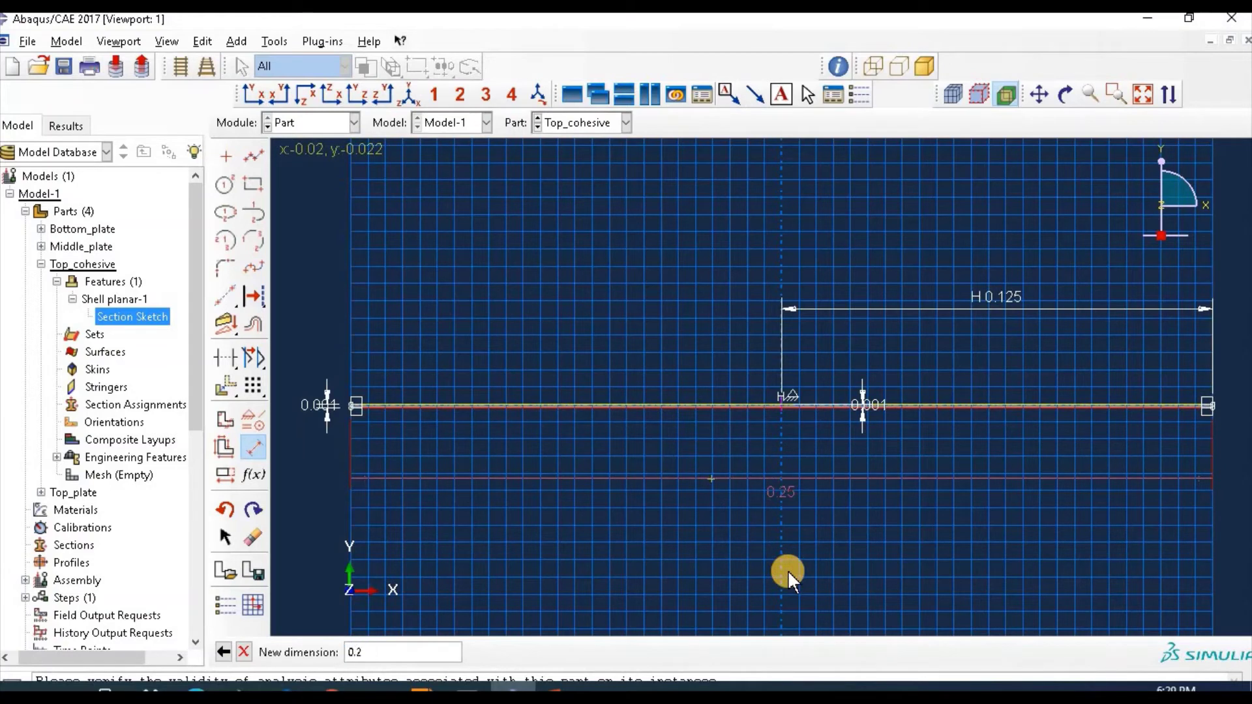
key(Return)
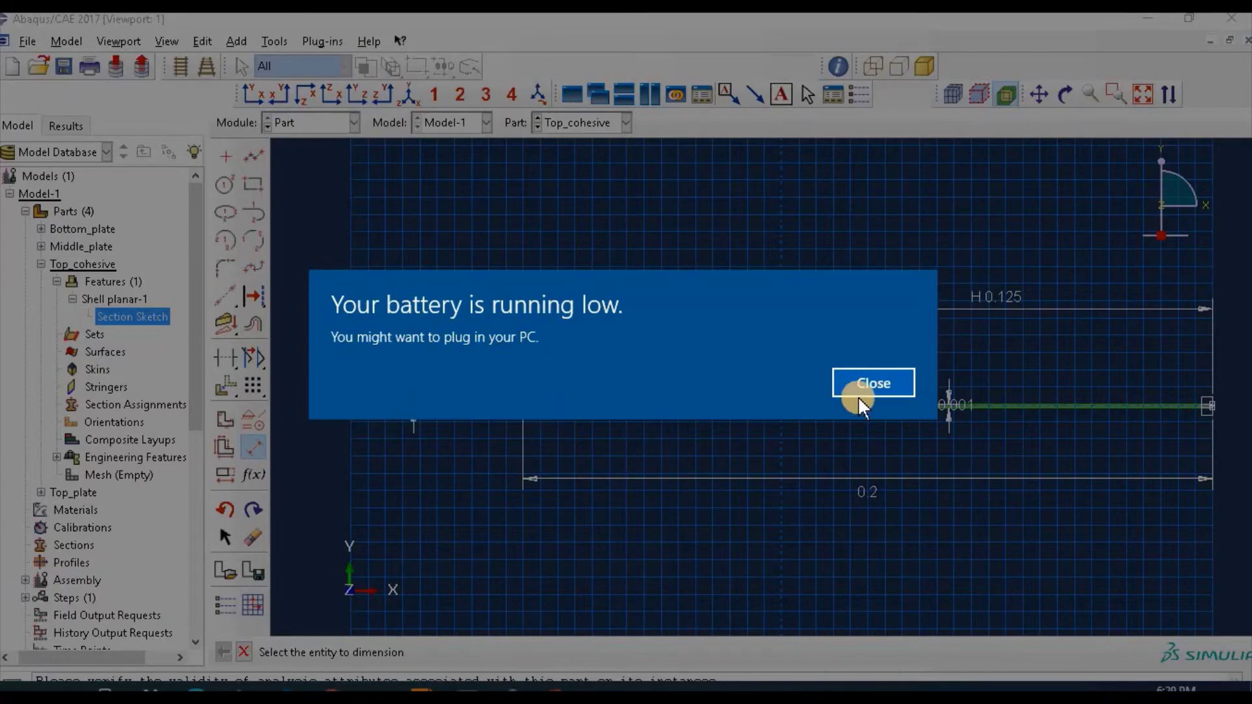
Delete the short left segment and its dimension, then add a new dimension to the line.
click(872, 389)
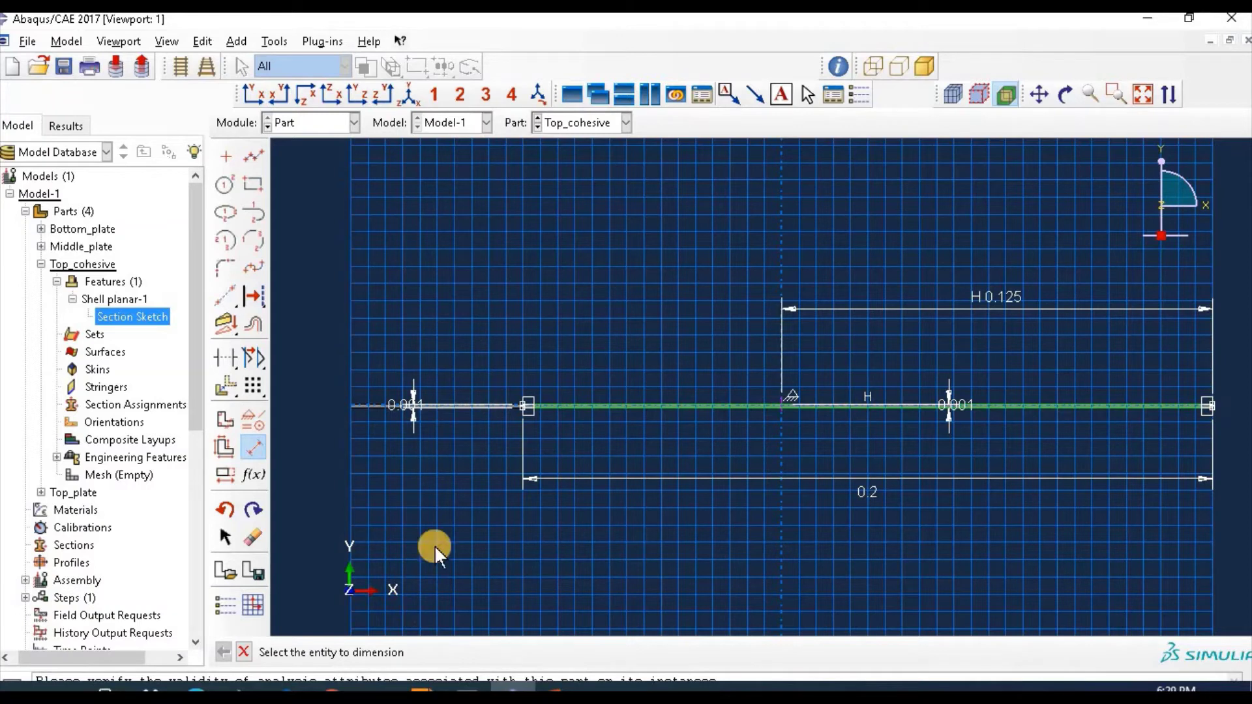
key(Delete)
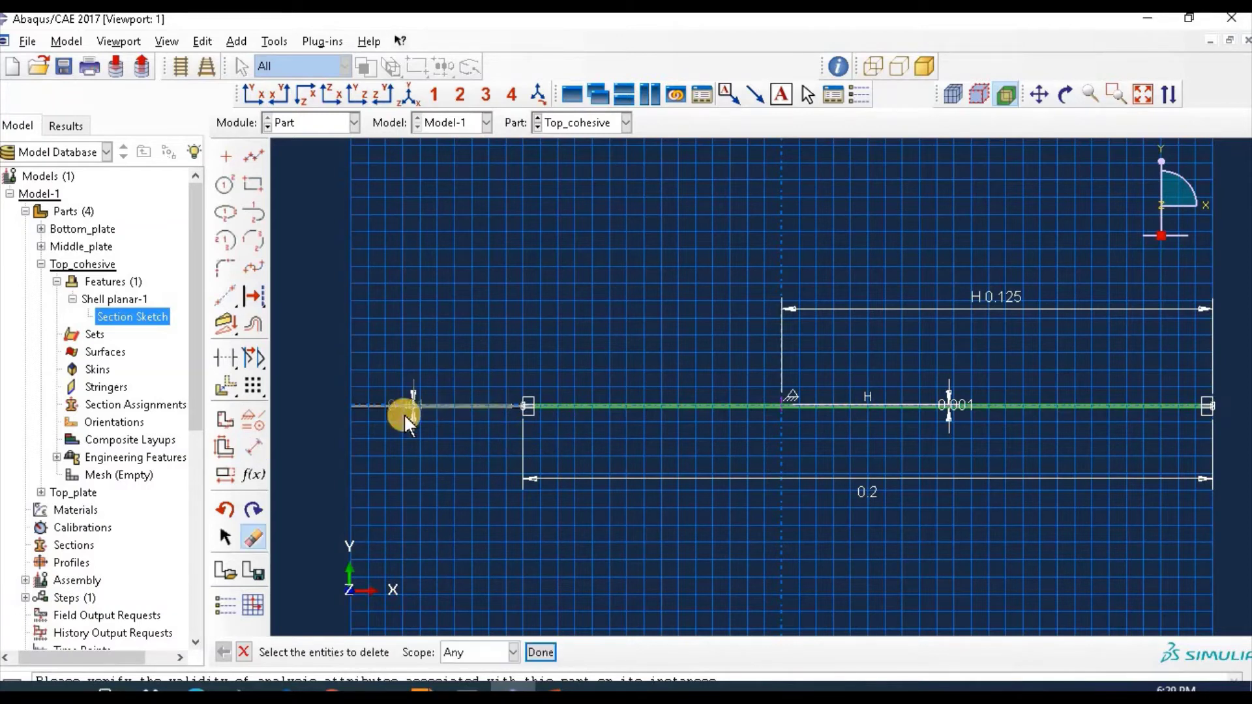
click(408, 411)
click(541, 653)
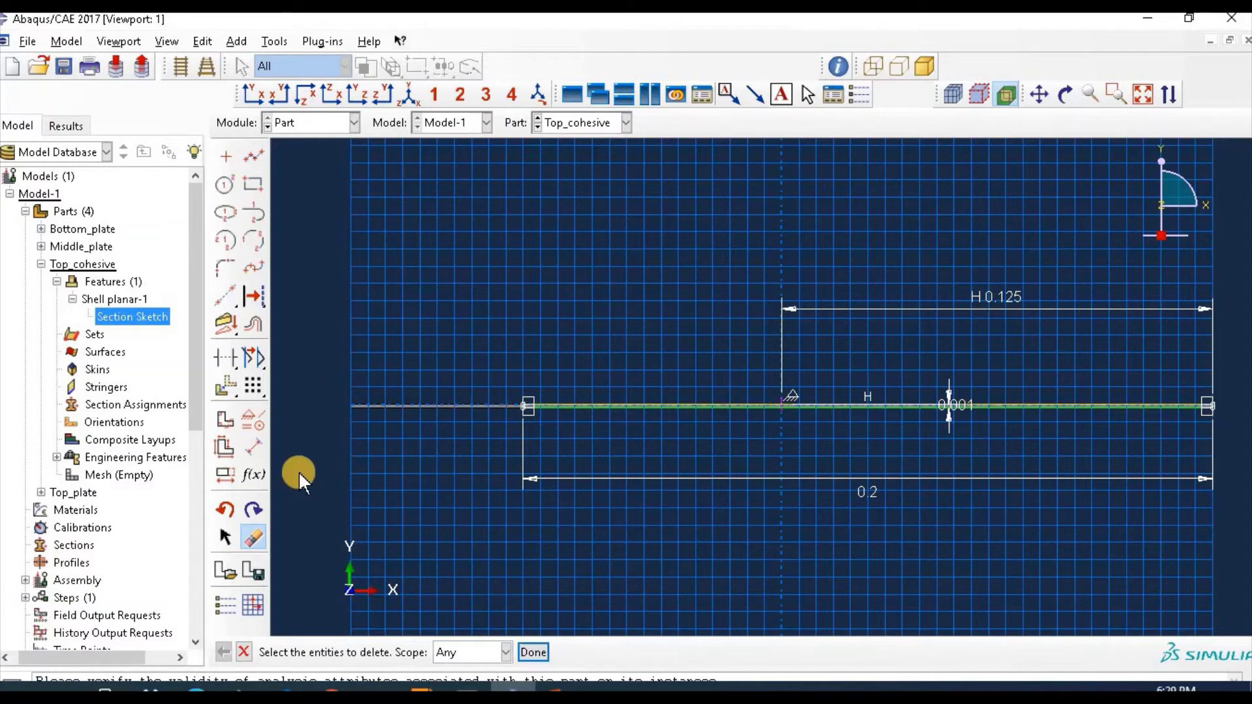
click(253, 449)
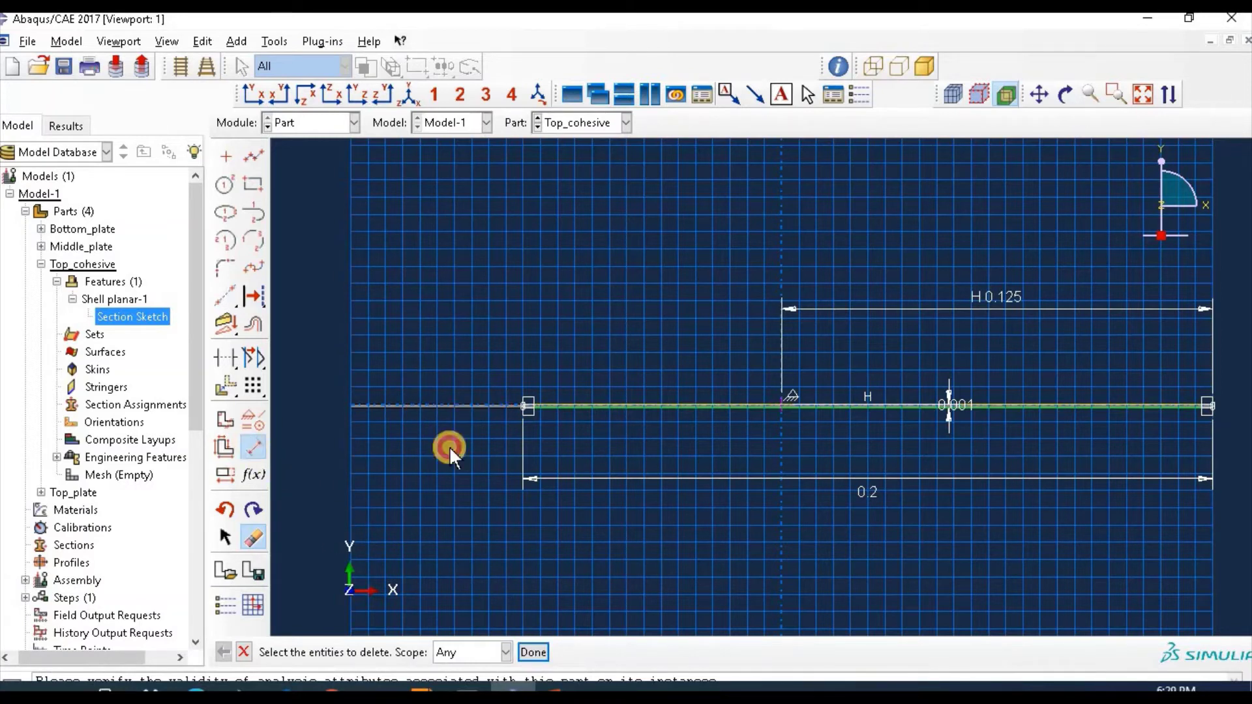
click(583, 406)
click(593, 399)
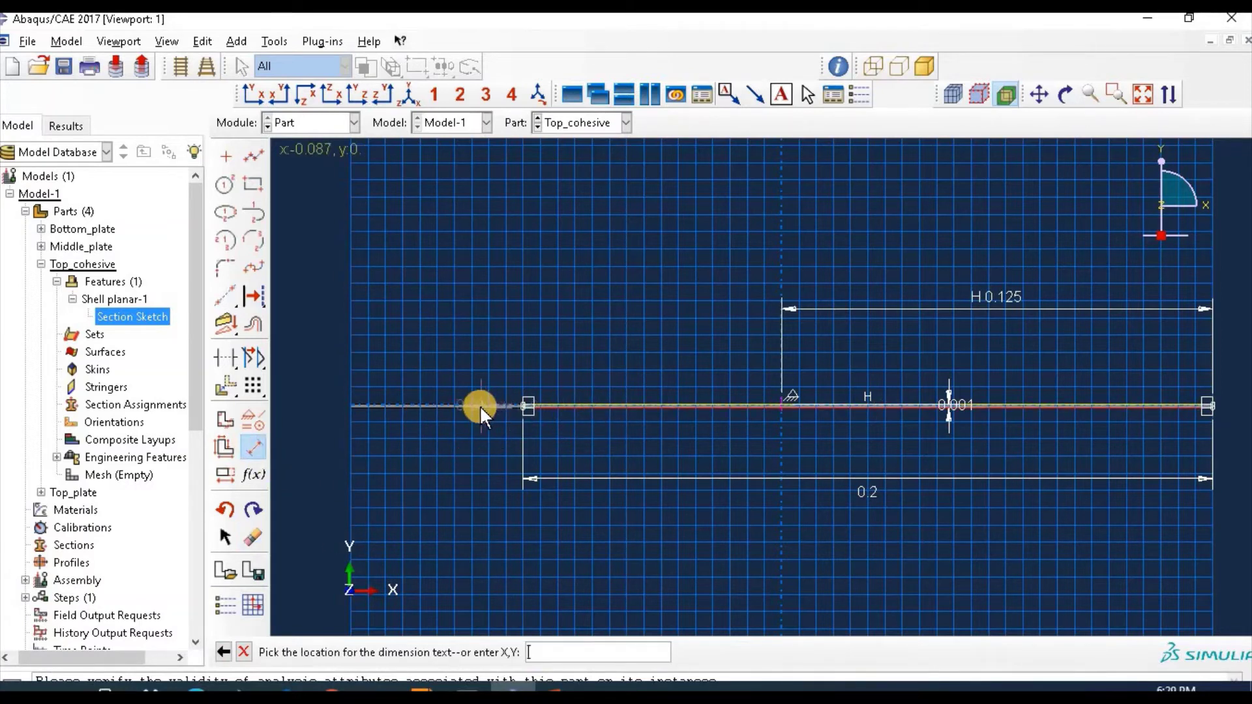
click(479, 405)
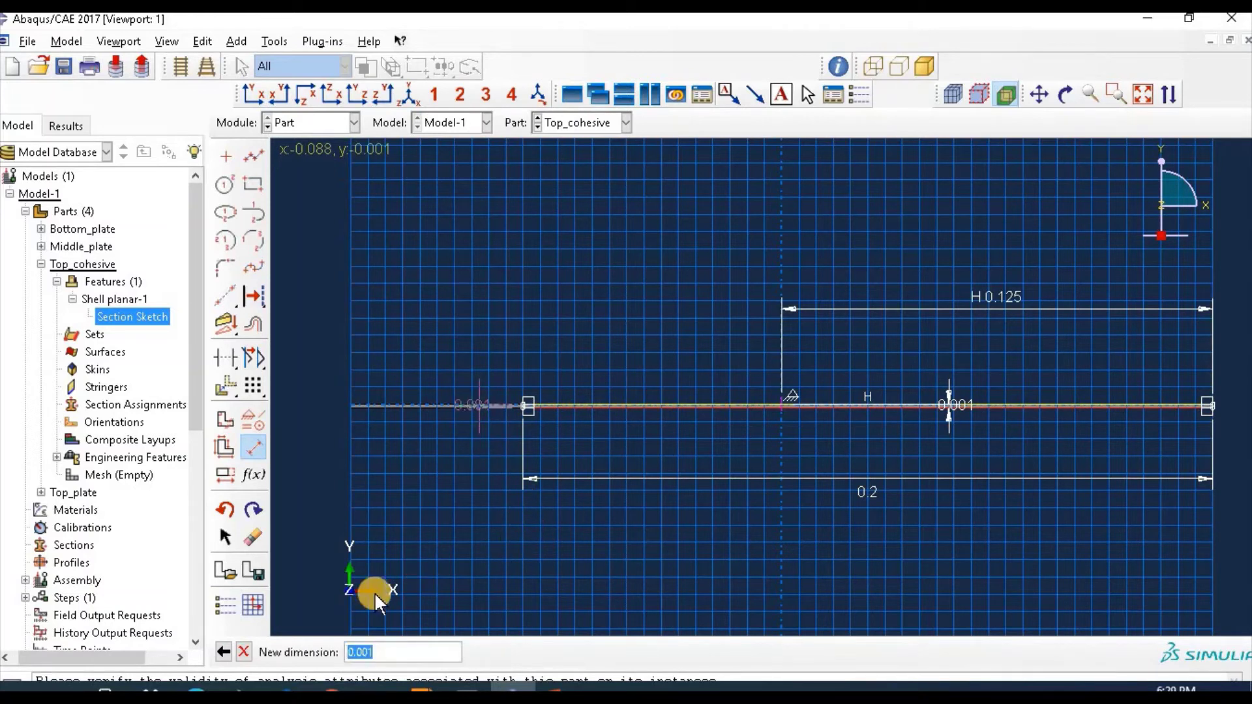
Change the 0.001 dimension to 0.00001, finish the sketch and regenerate Shell planar-1.
click(369, 651)
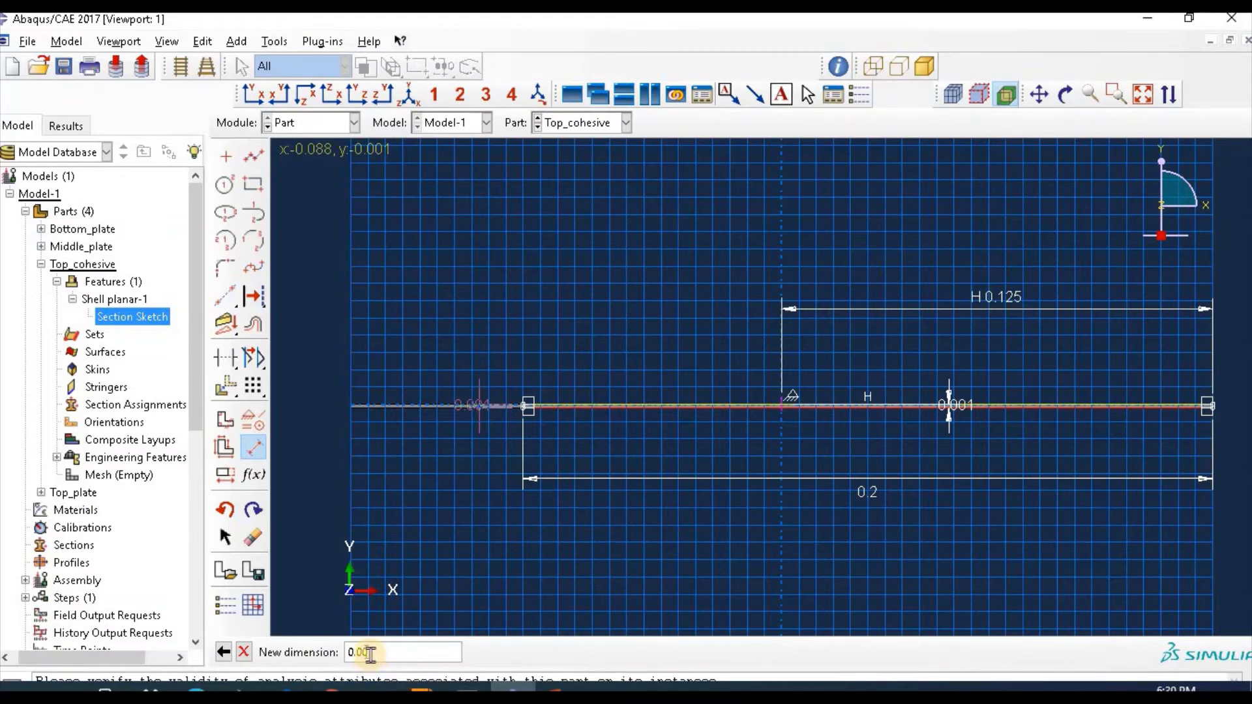
text(001)
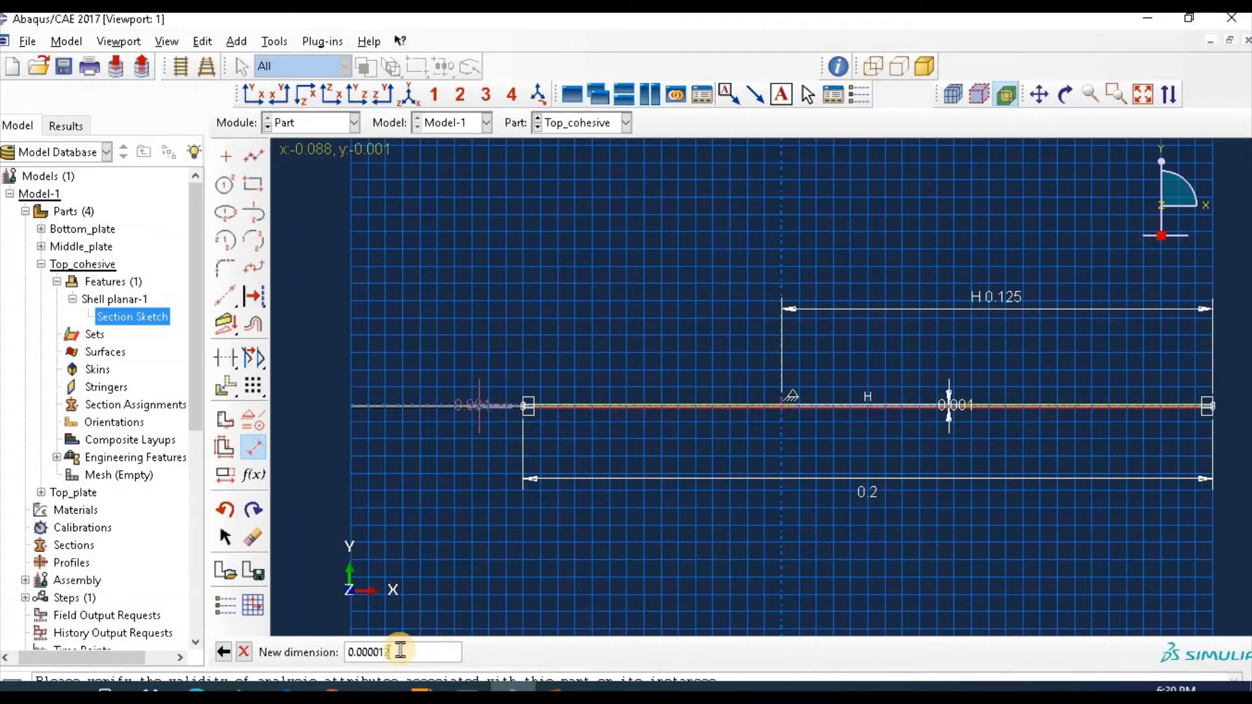
key(Return)
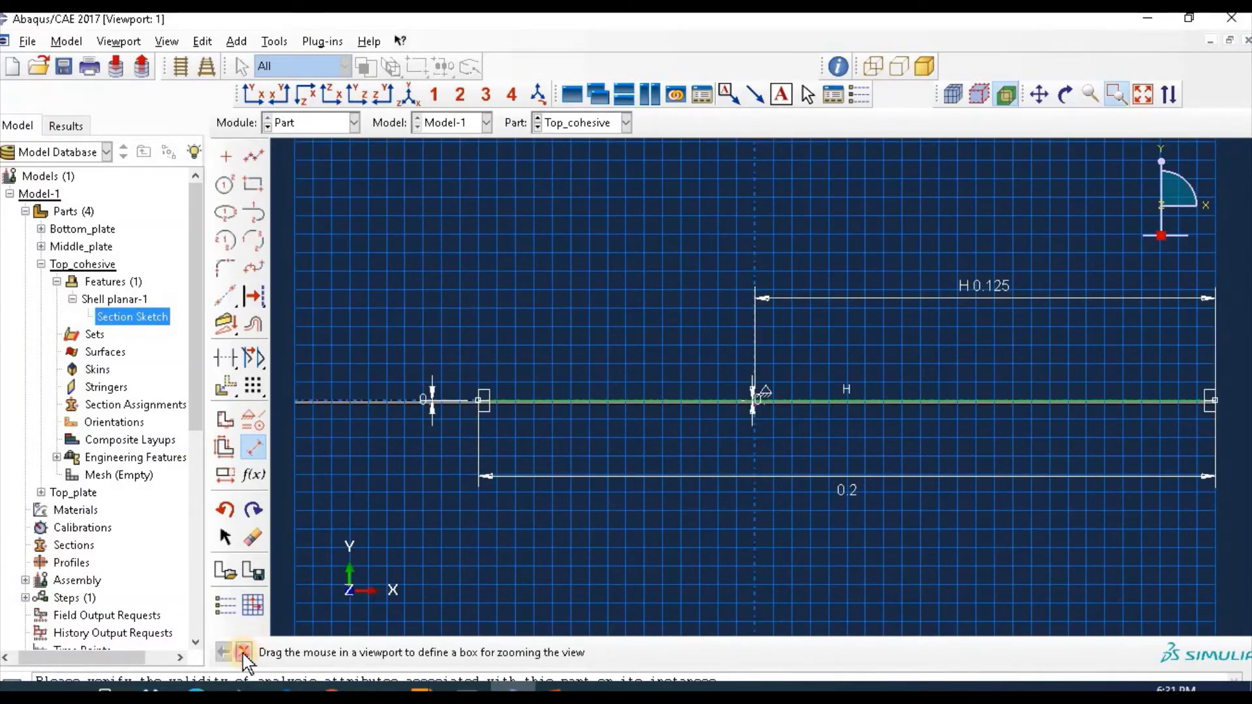
click(243, 652)
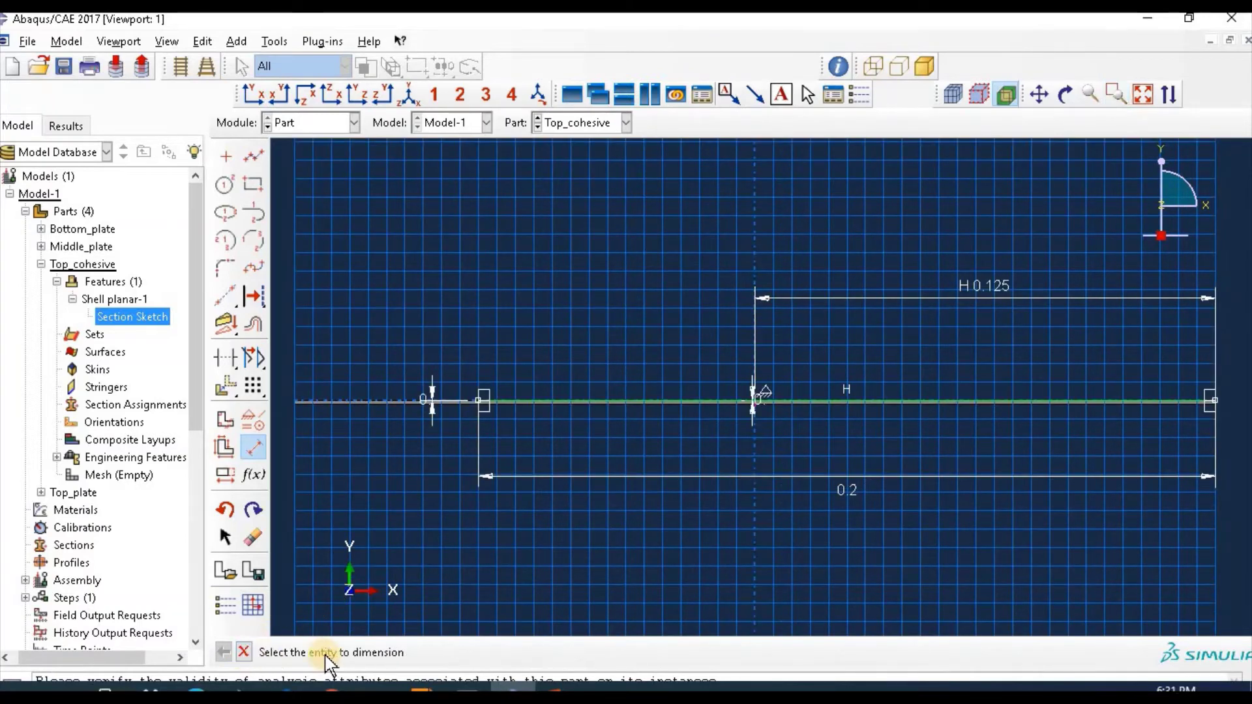
click(245, 652)
click(391, 654)
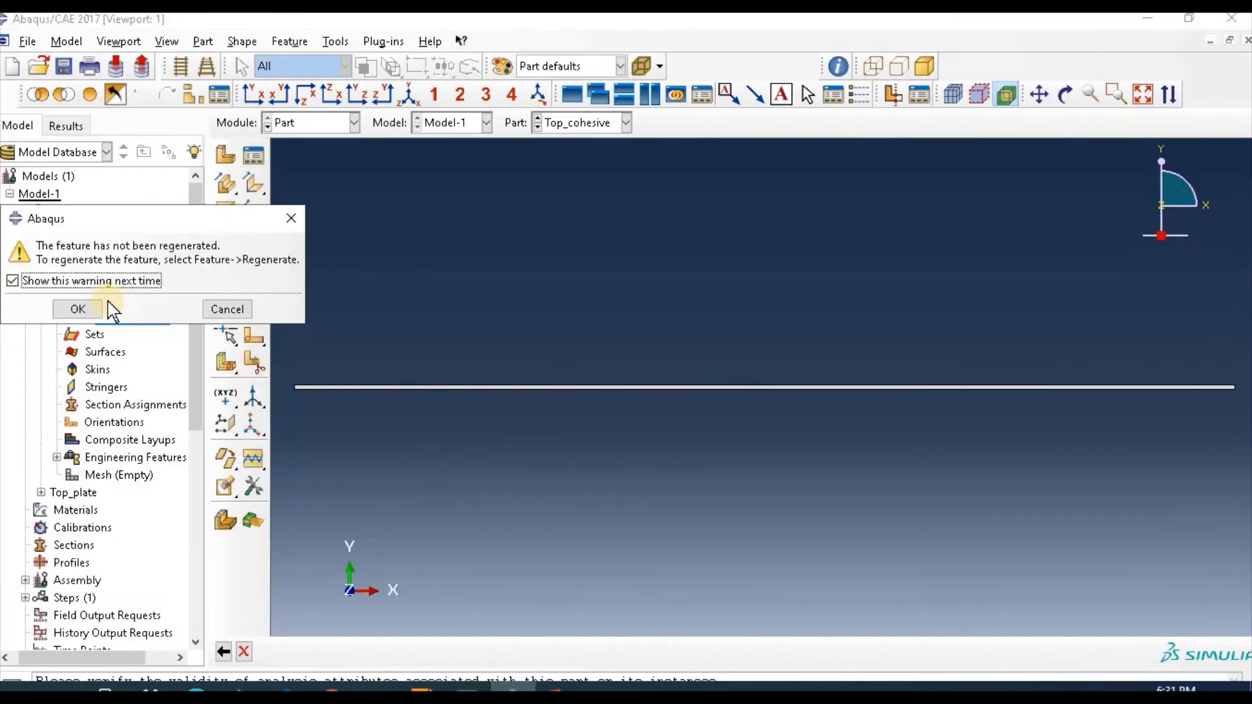
click(81, 309)
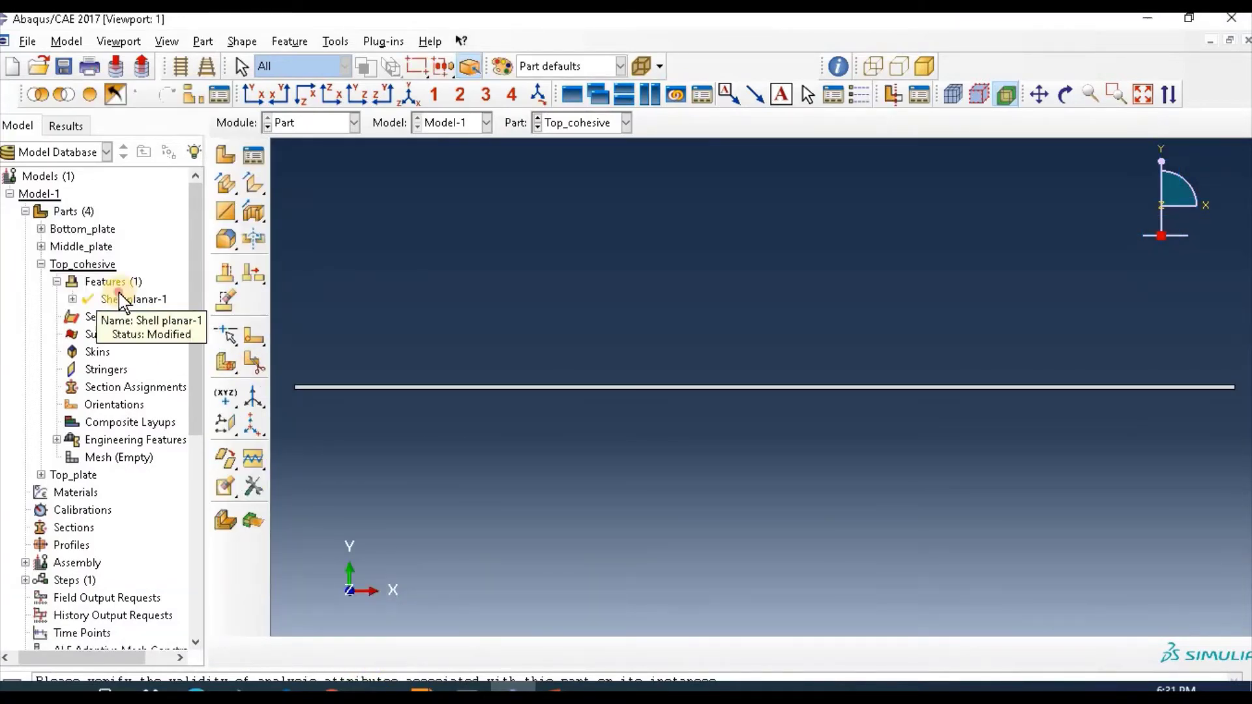
double_click(123, 301)
click(34, 268)
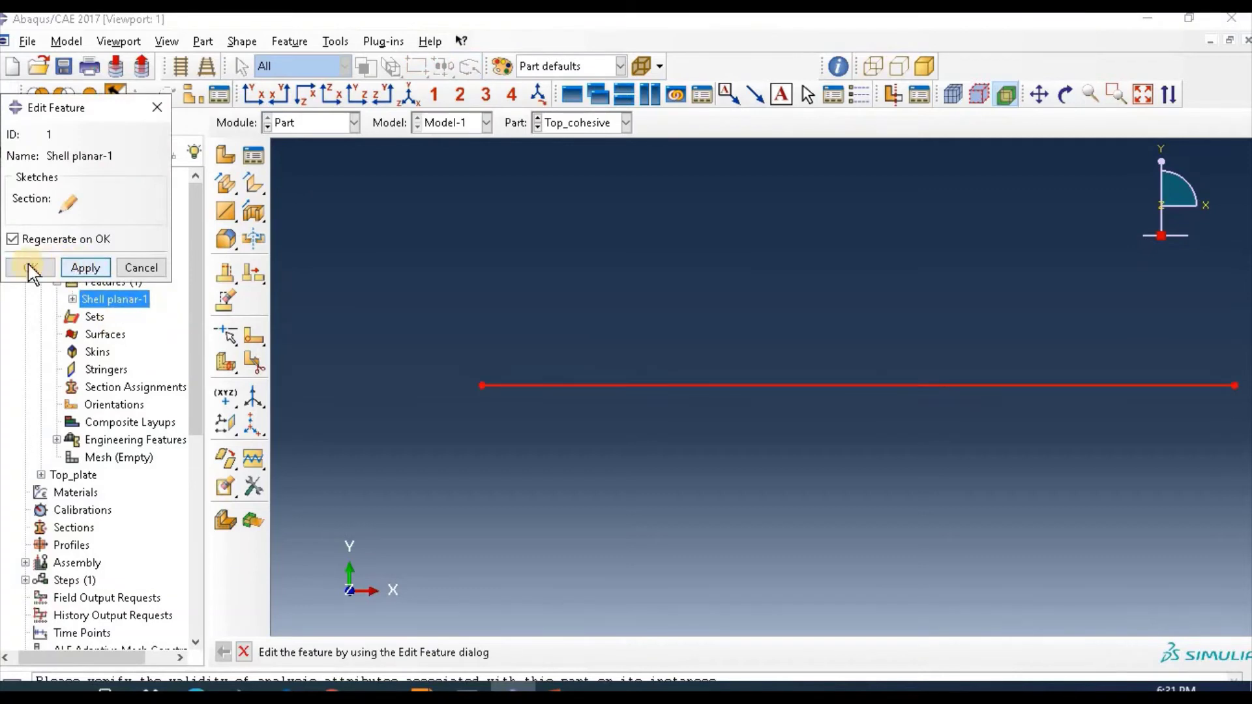
click(40, 265)
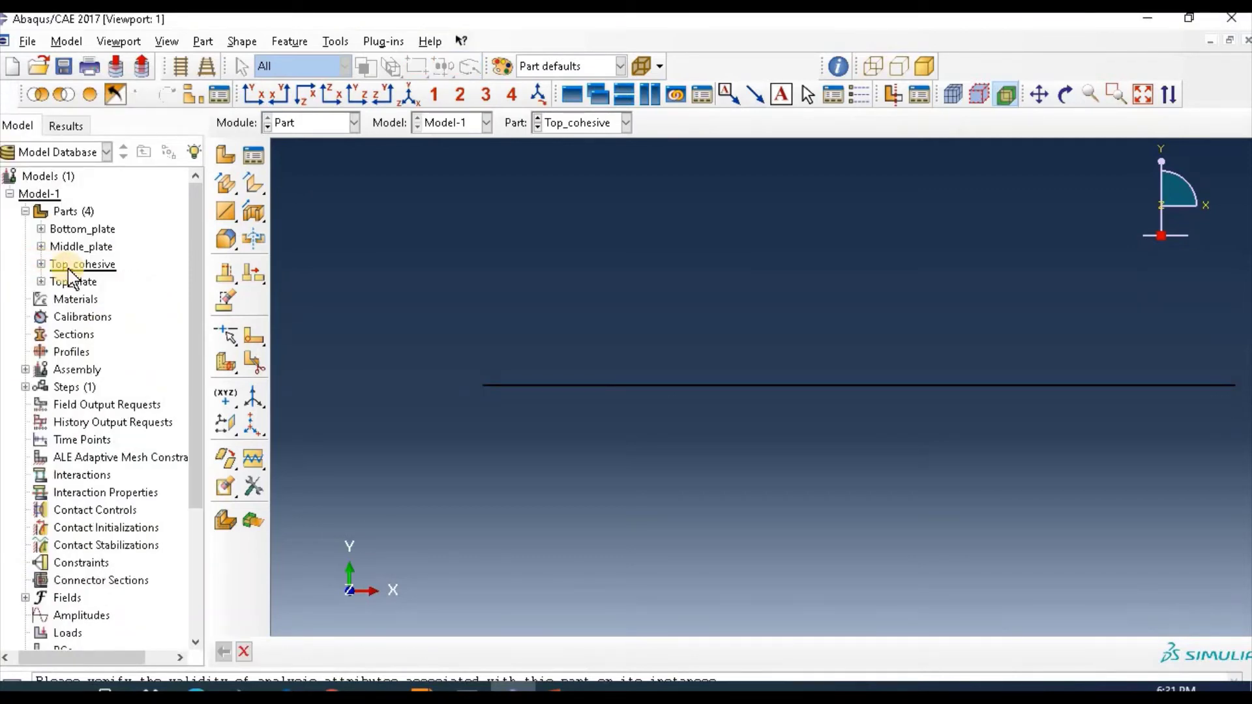
Copy Top_cohesive to a new part named Bottom_cohesive and expand its Shell planar-1 feature.
right_click(70, 271)
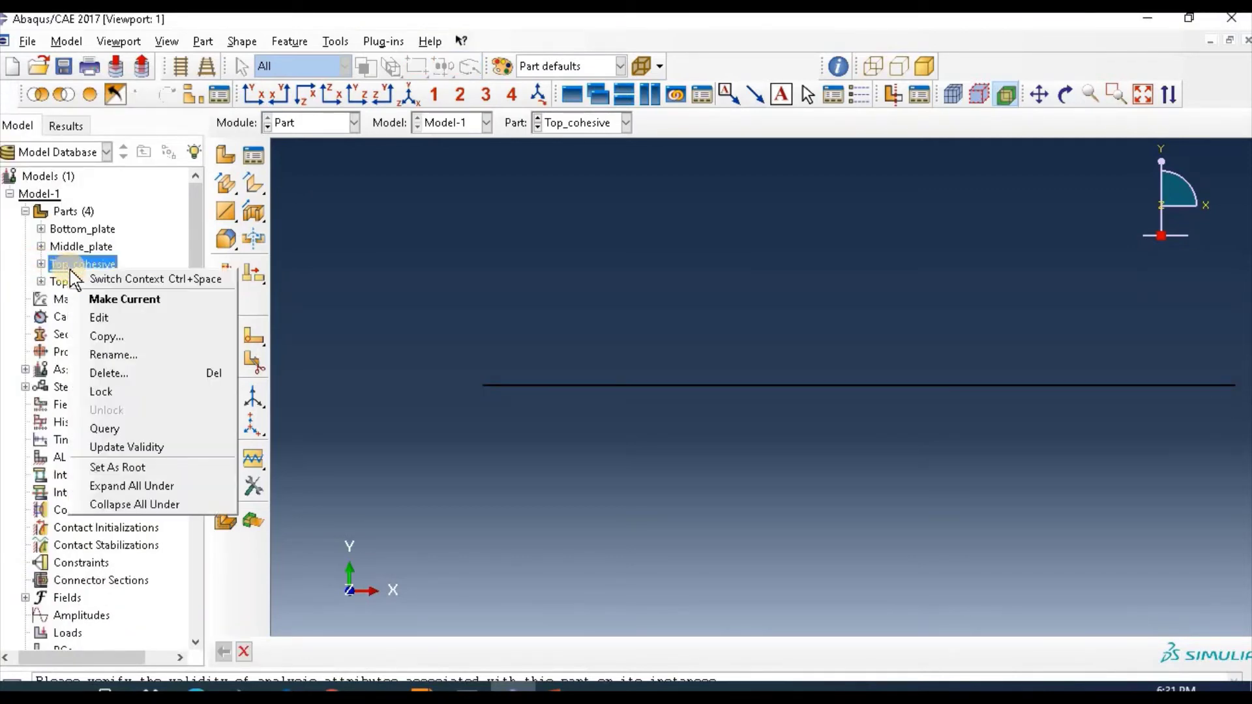
click(146, 339)
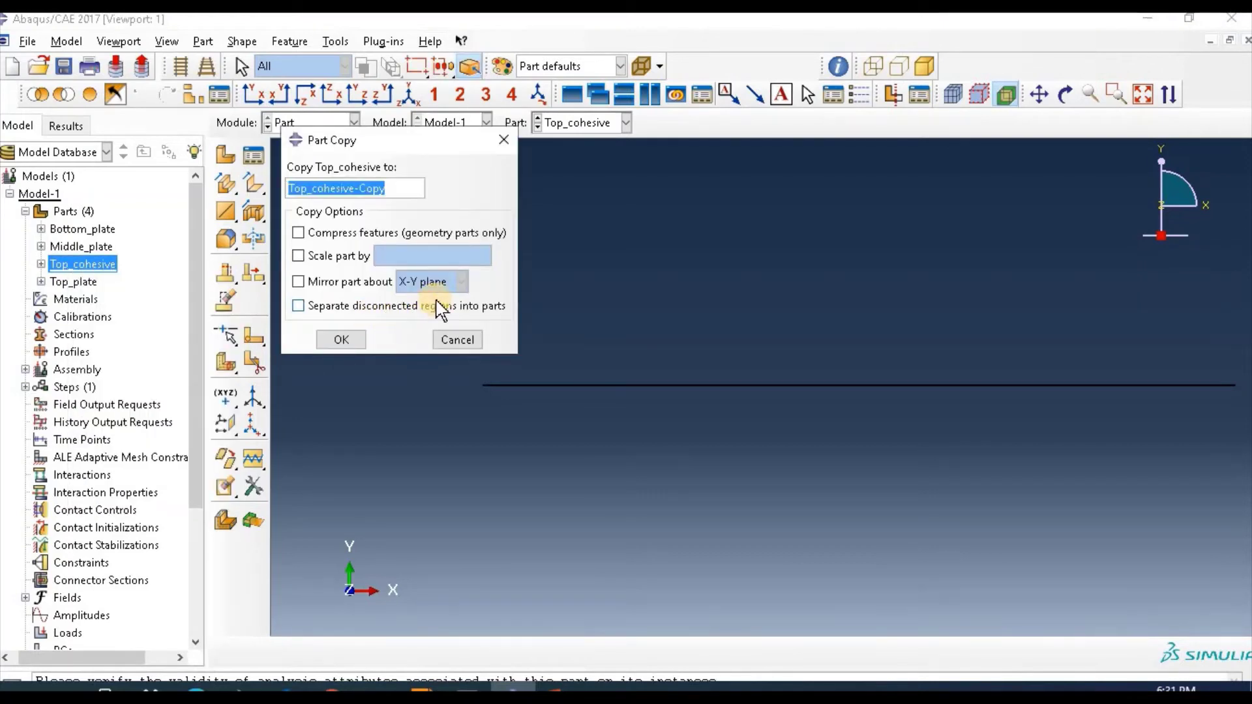
text(Bottom)
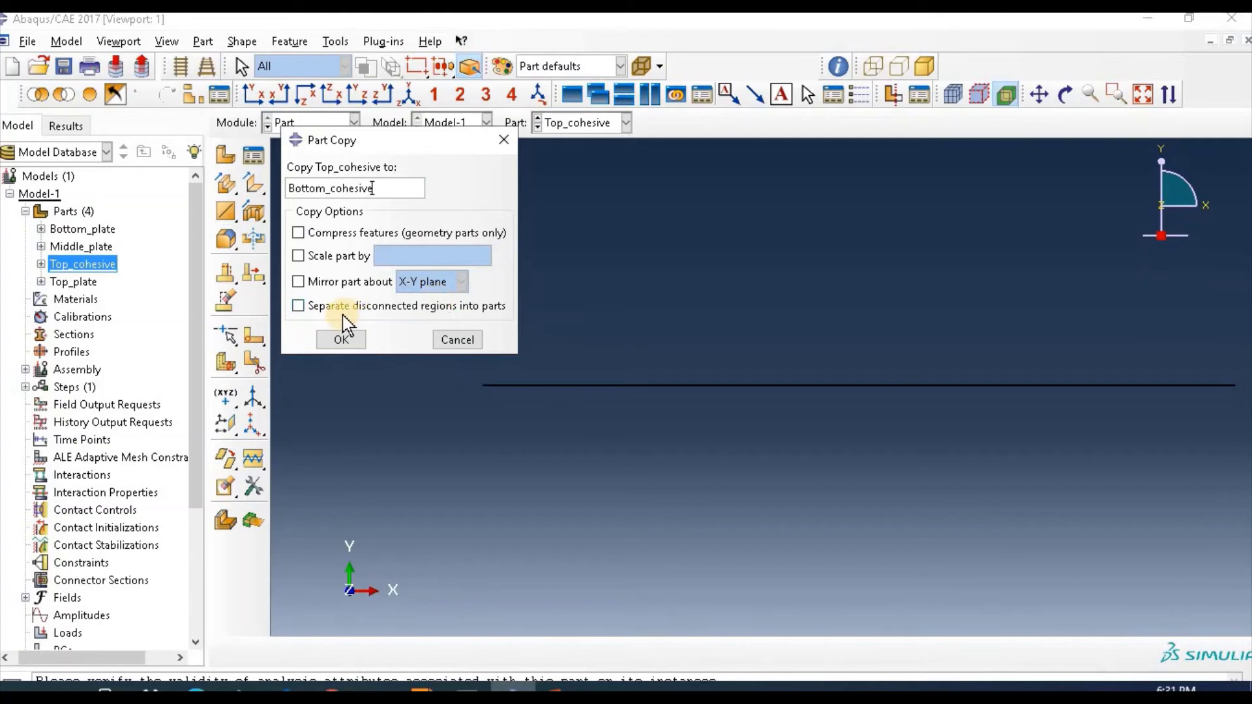
click(340, 339)
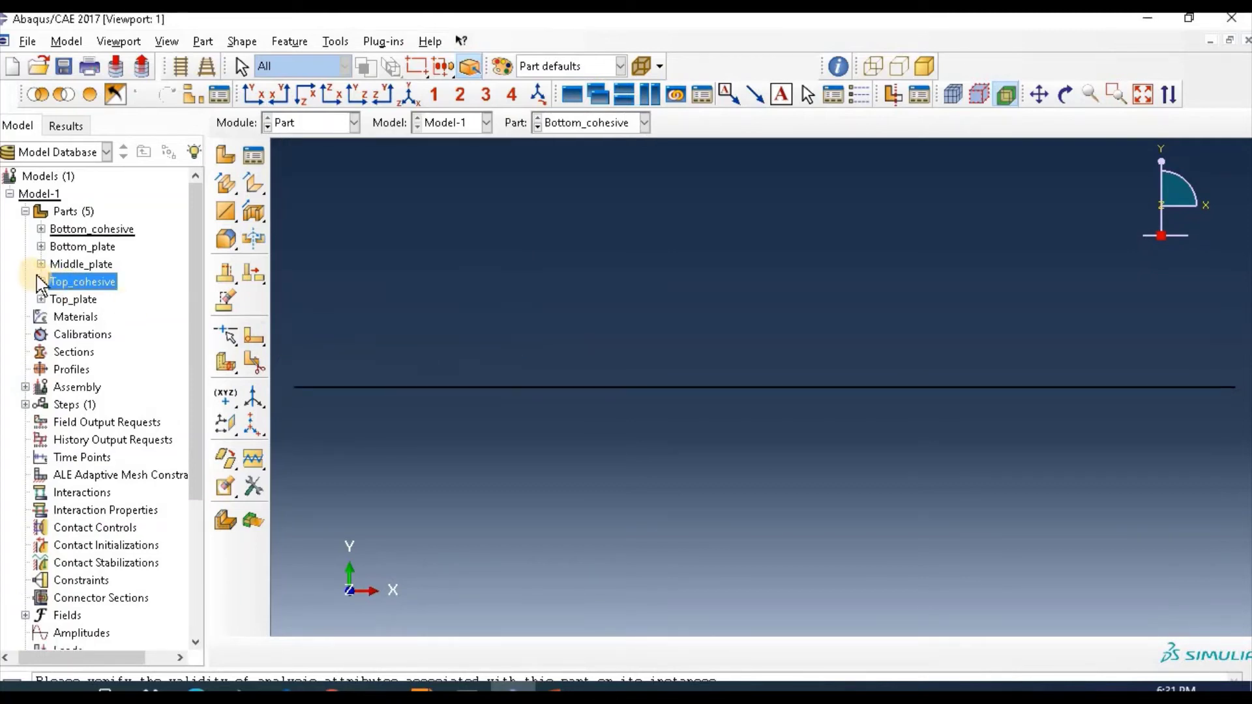
click(41, 229)
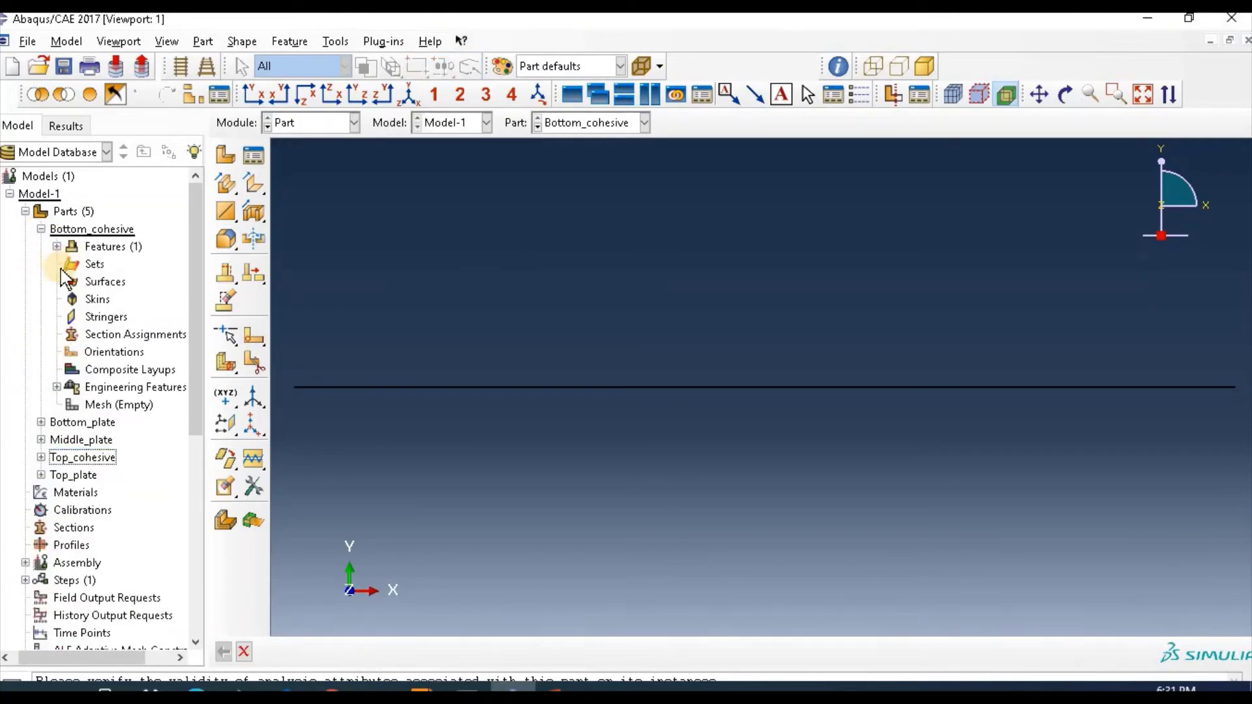
click(57, 247)
click(73, 264)
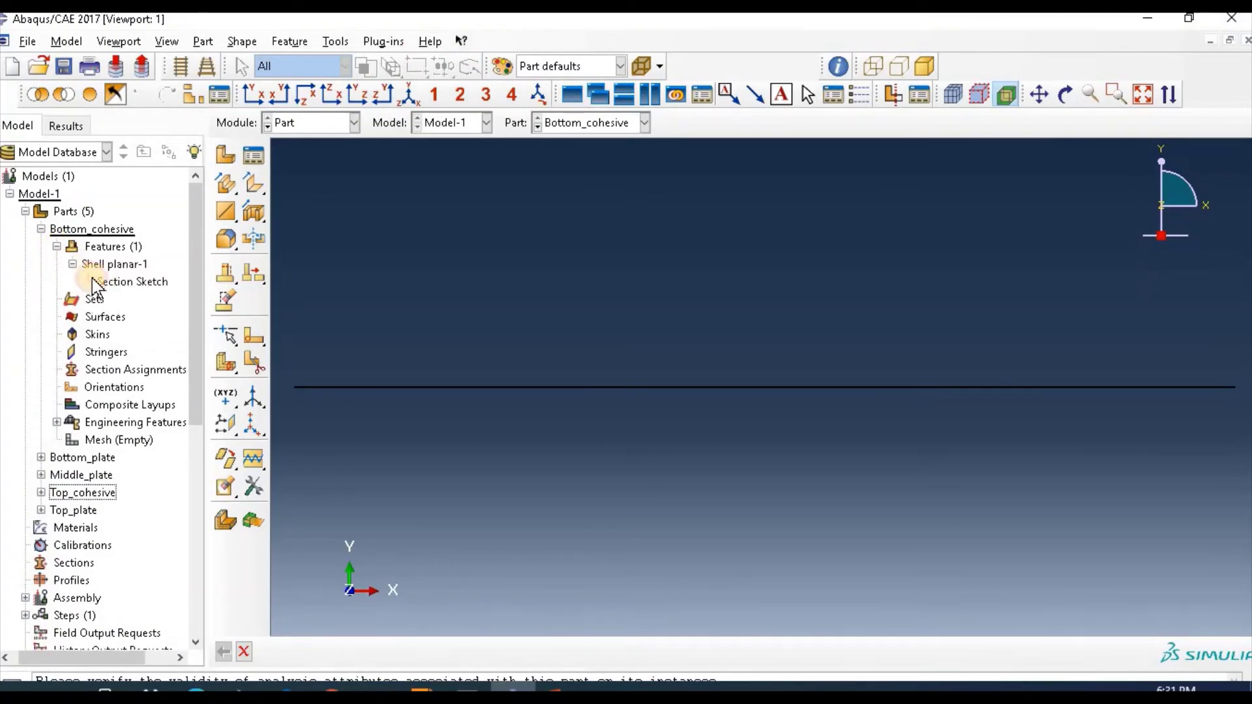
In Bottom_cohesive's section sketch, replace the 0.2 length dimension with 0.25.
right_click(101, 281)
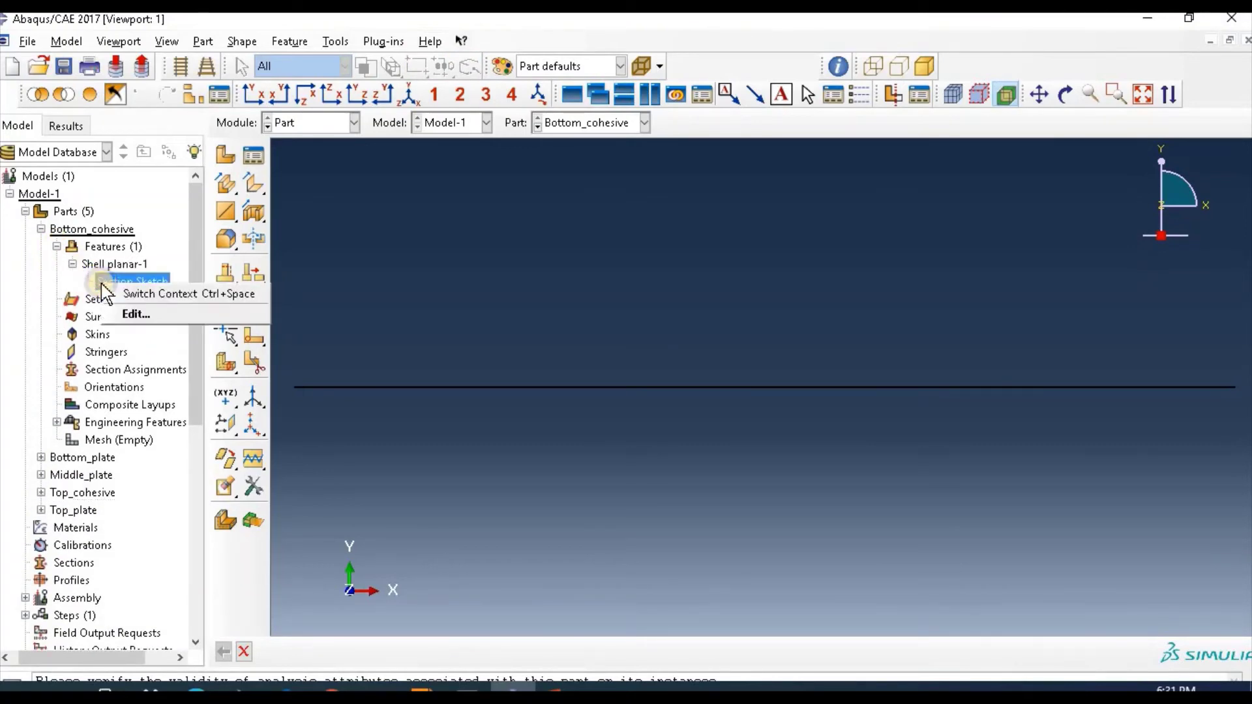
click(134, 314)
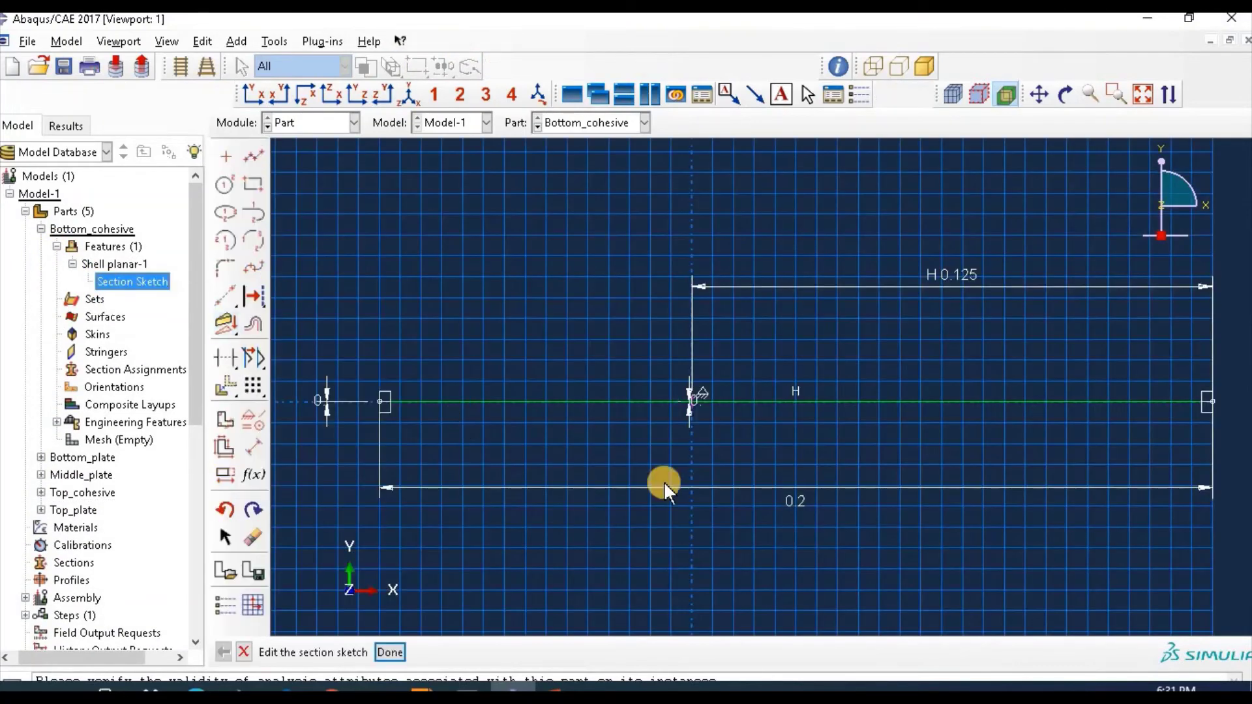
click(253, 538)
click(648, 574)
click(540, 652)
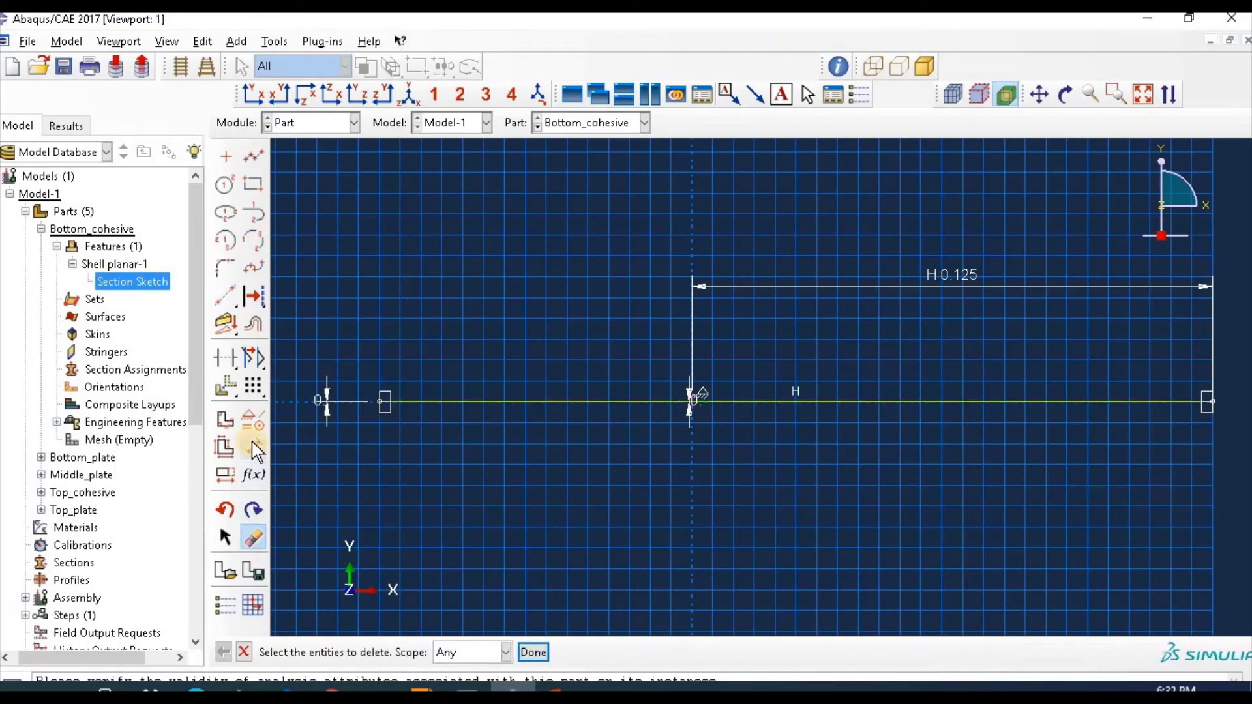
click(785, 400)
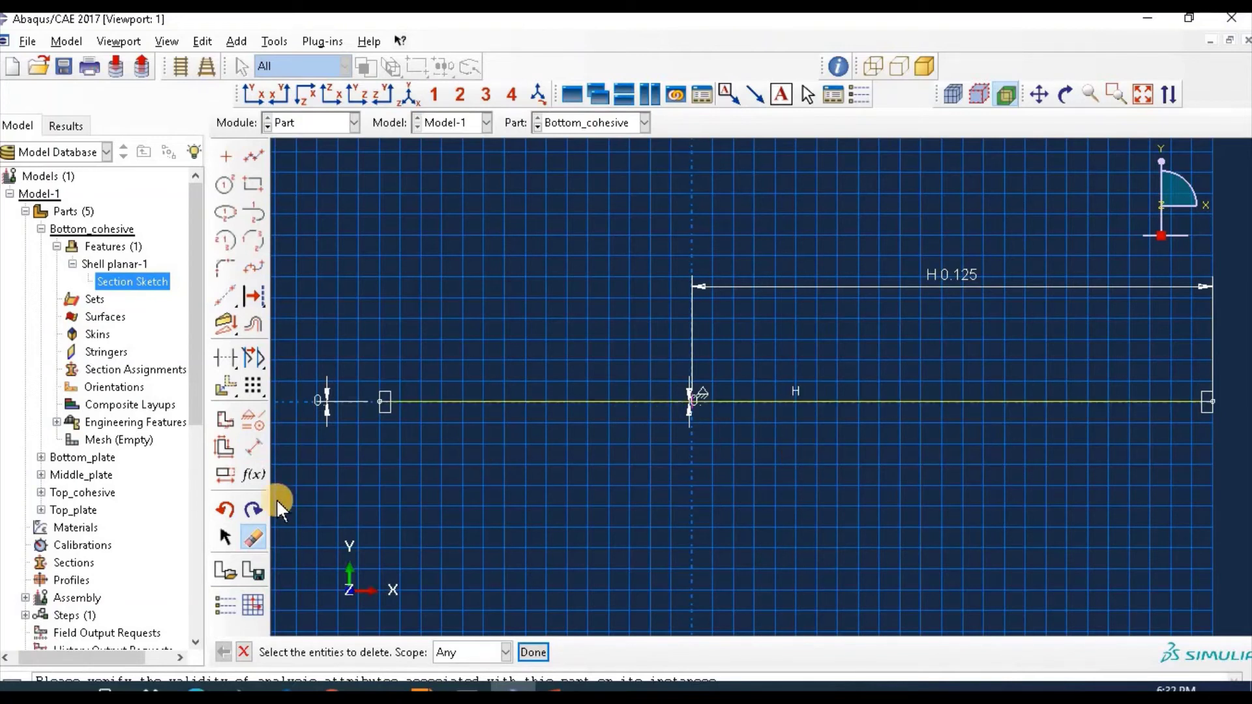
click(253, 447)
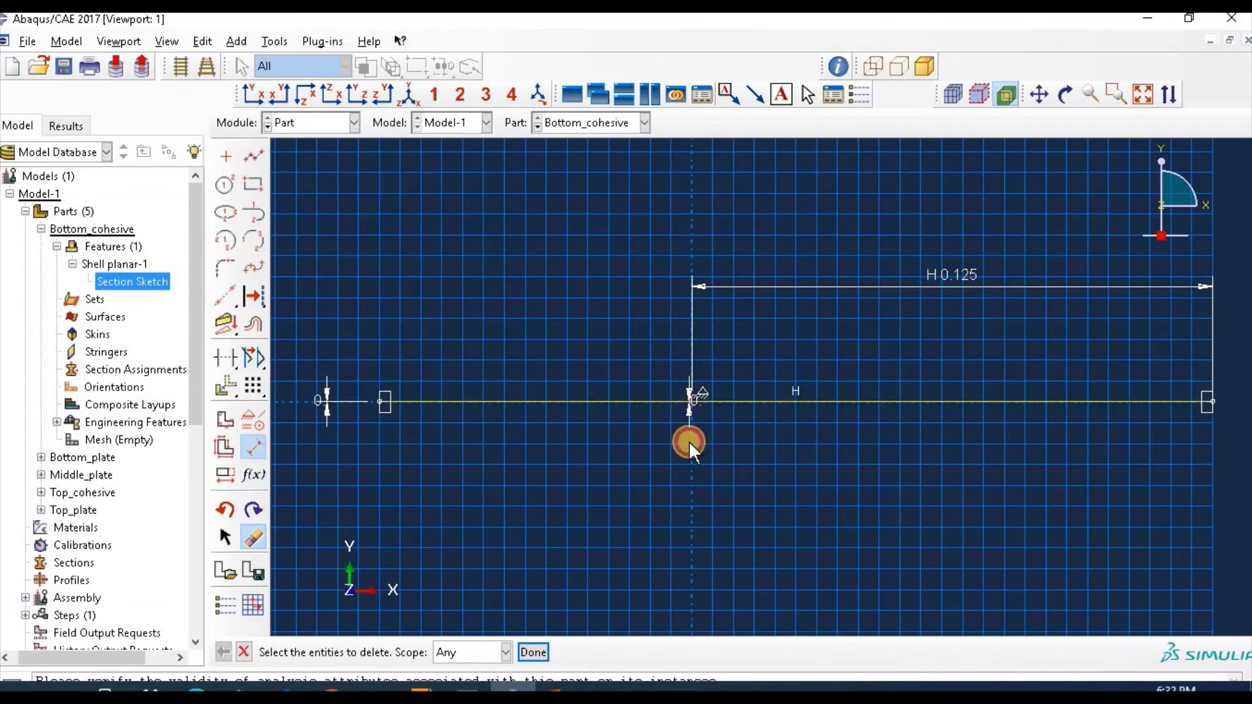
click(863, 405)
click(855, 475)
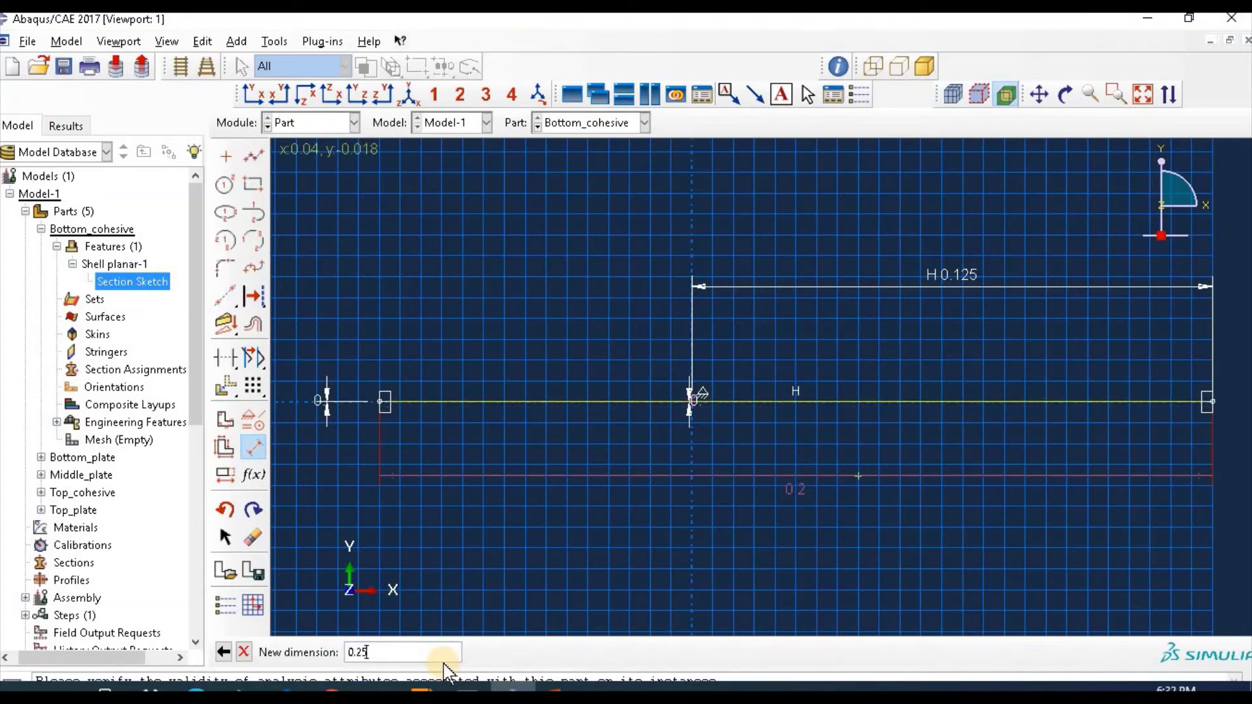
text(0.25)
key(Return)
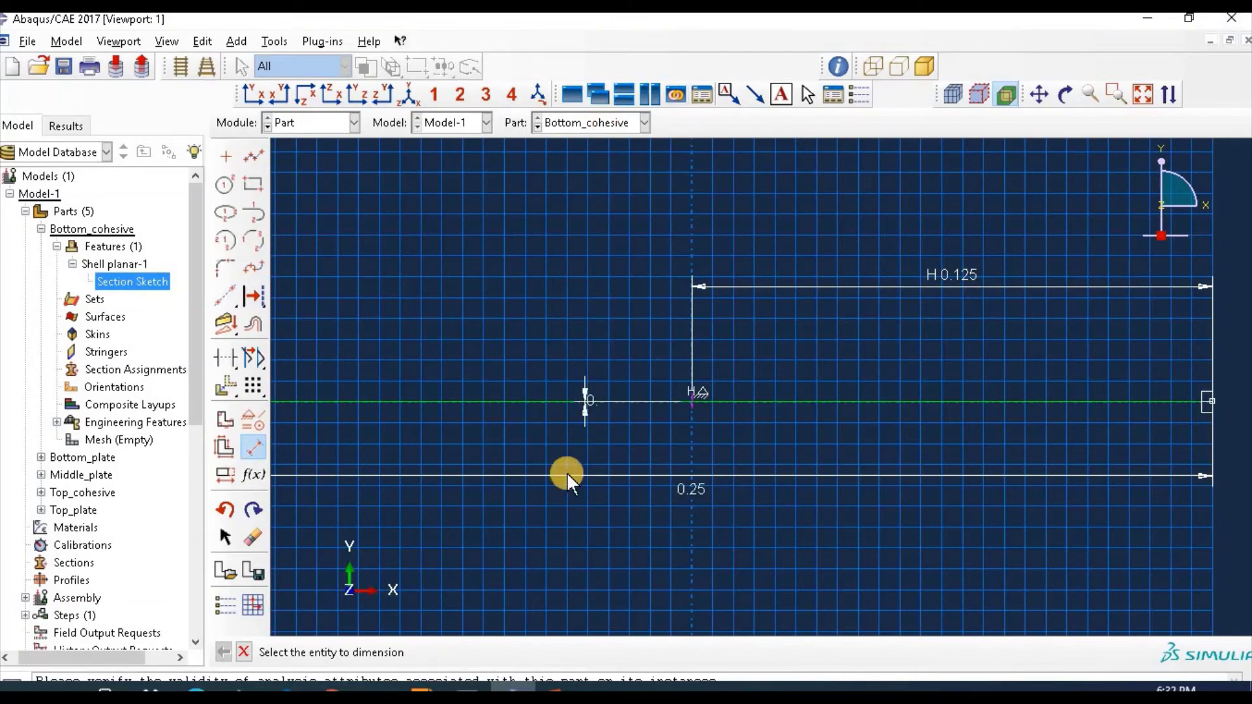
Finish the sketch and regenerate Bottom_cohesive's Shell planar-1 feature.
click(245, 652)
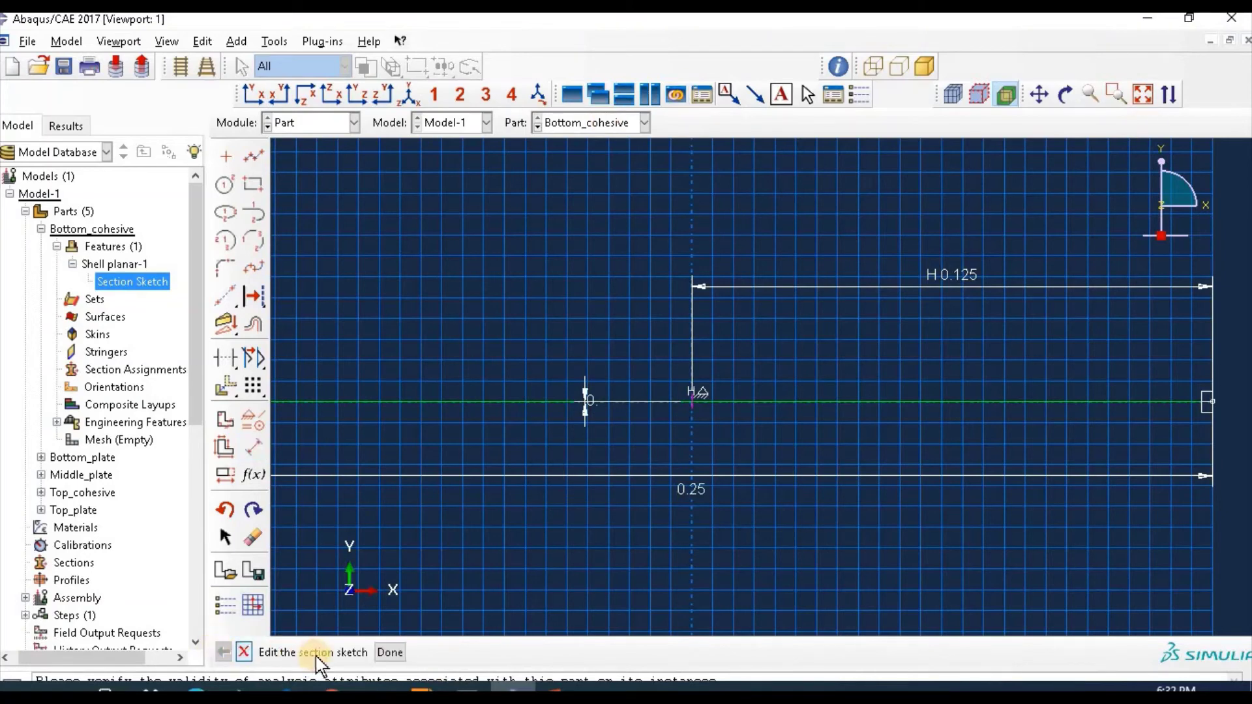
click(389, 652)
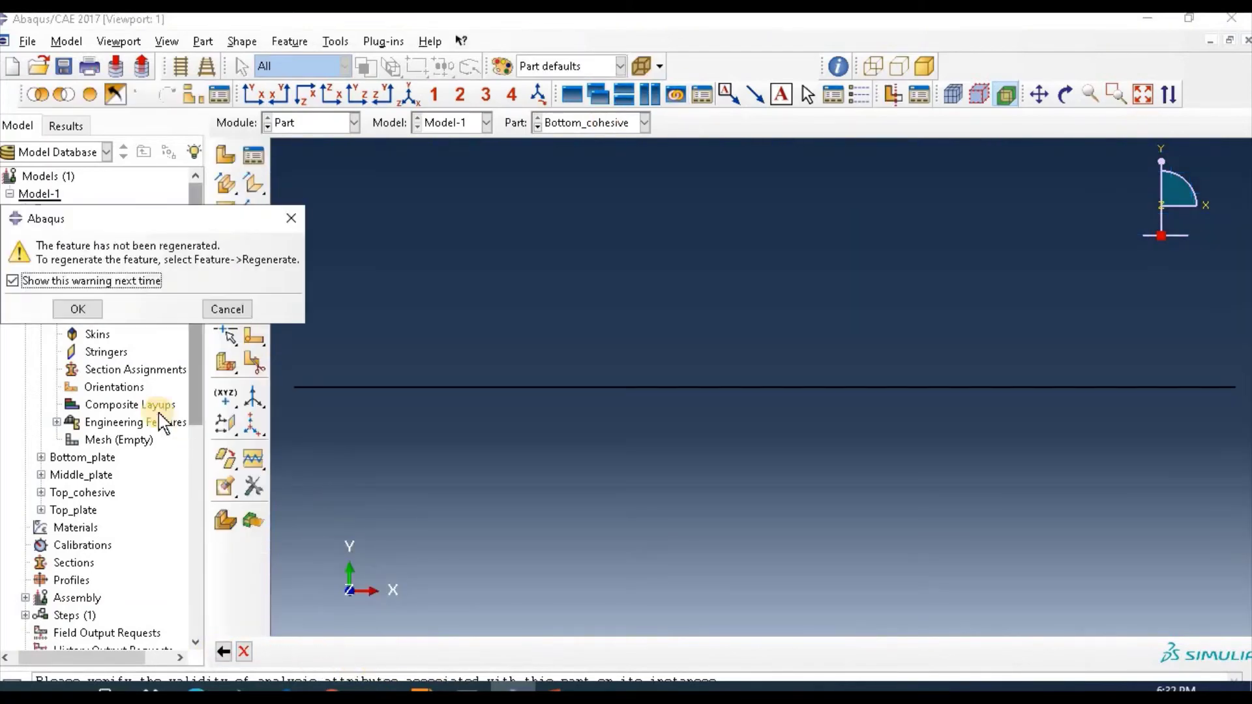
click(80, 312)
click(125, 247)
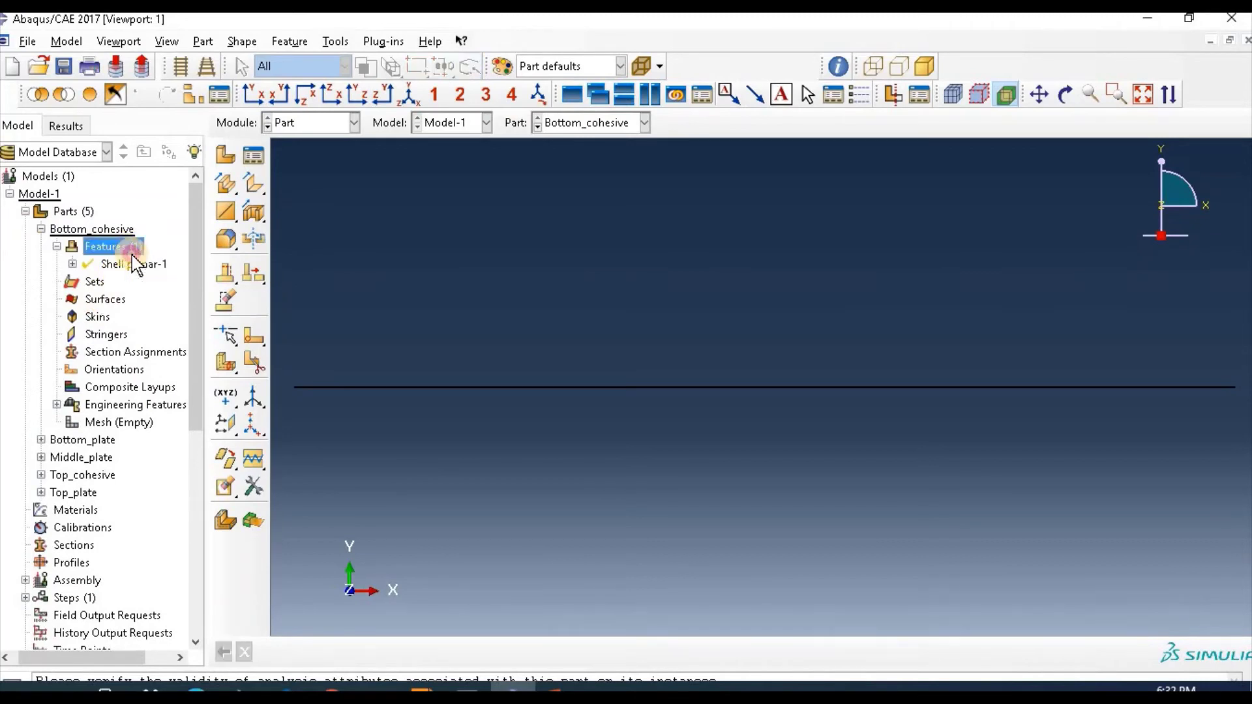
double_click(140, 266)
click(91, 273)
click(49, 271)
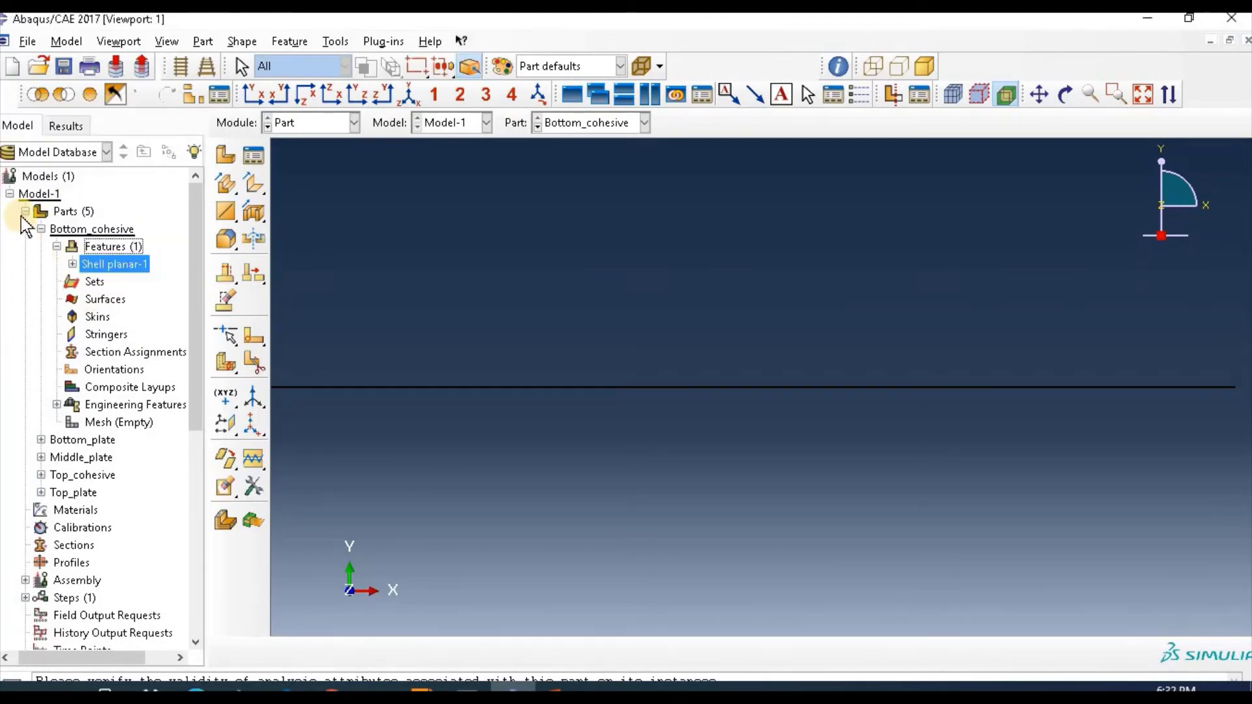
click(26, 211)
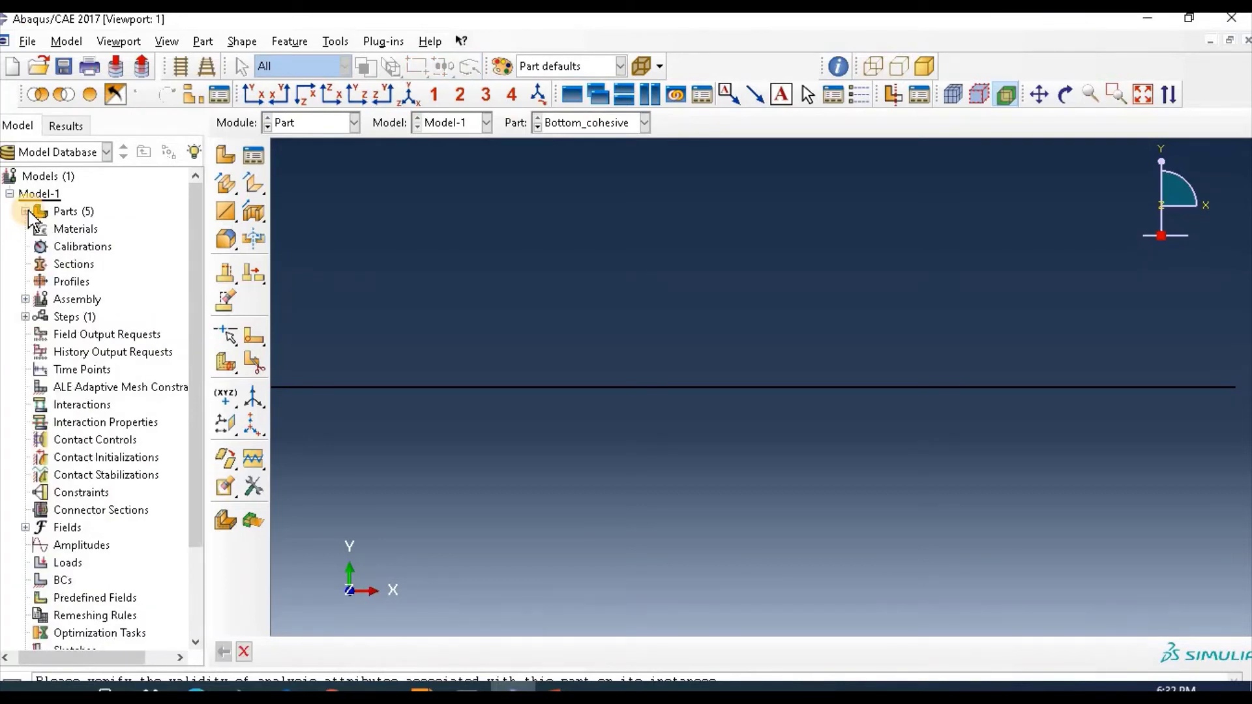
Instance all five parts, Bottom_cohesive through Top_plate, into the assembly.
click(303, 122)
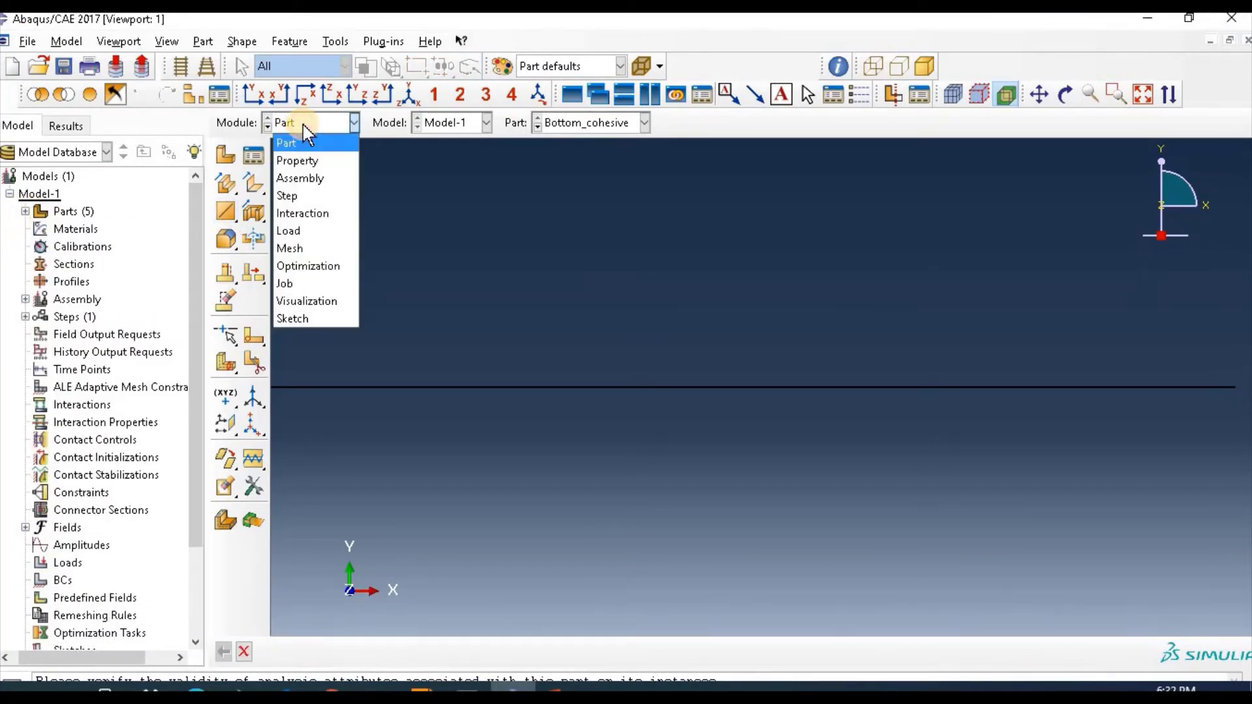
click(303, 122)
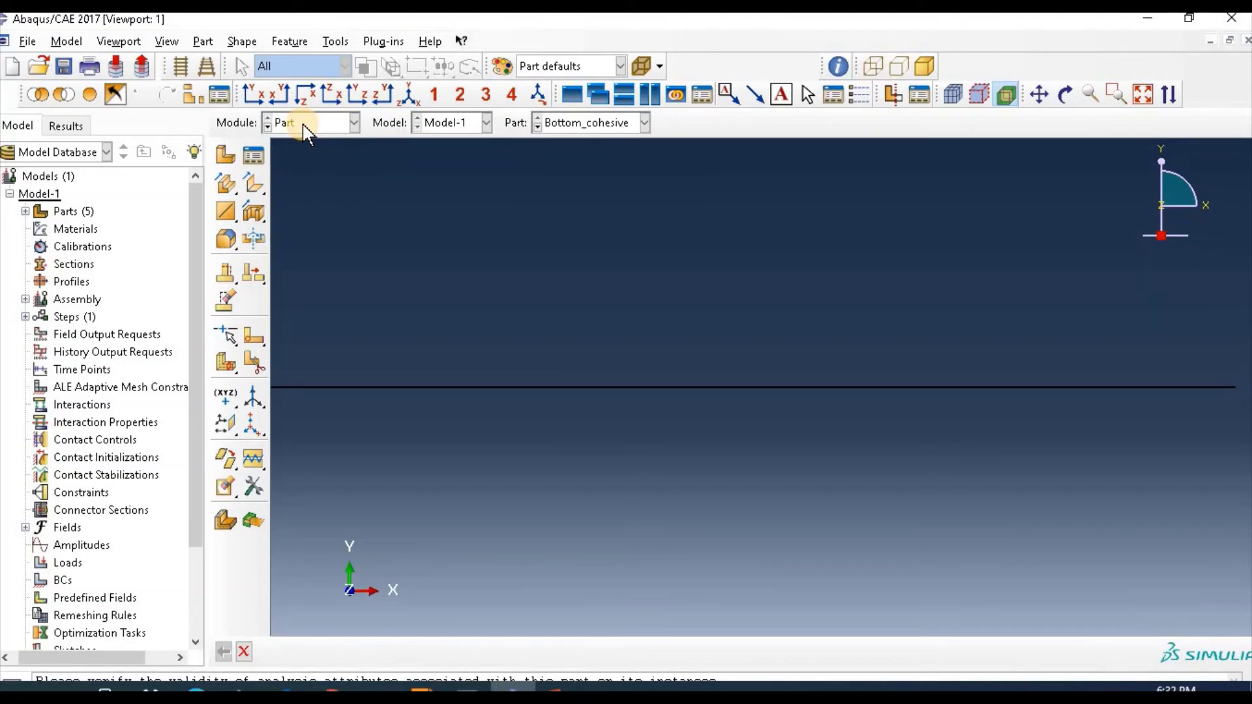
click(302, 123)
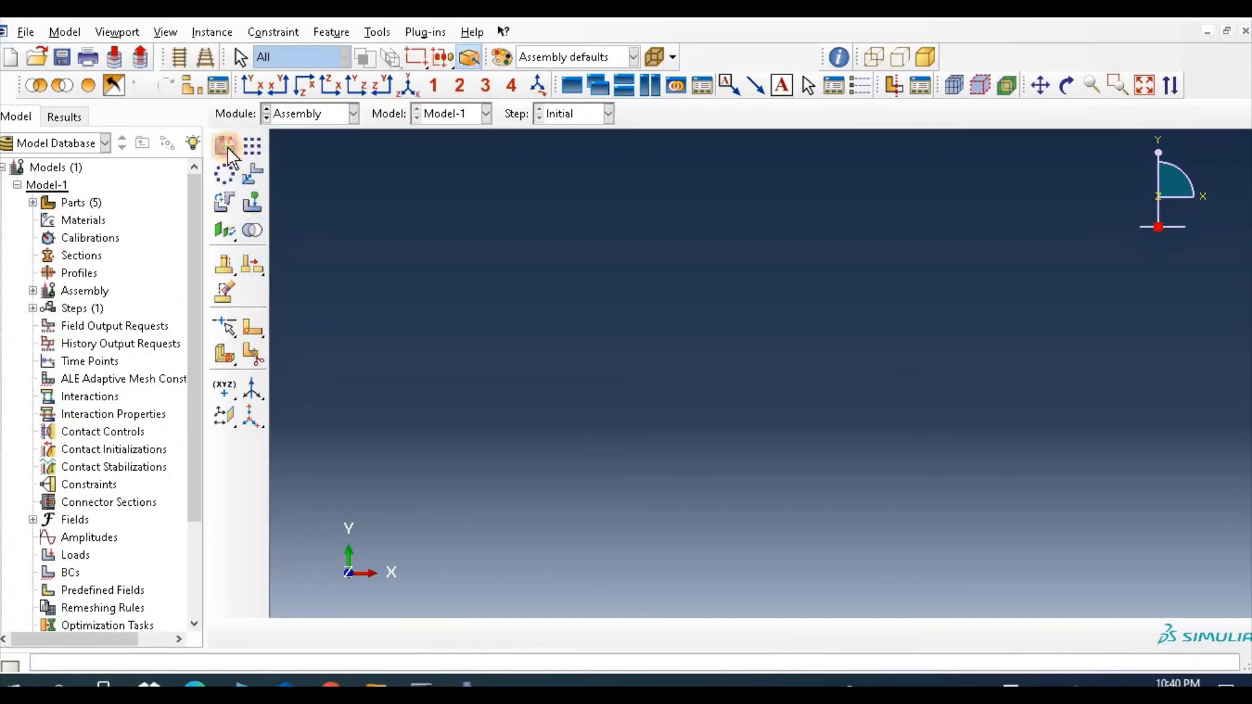
click(225, 145)
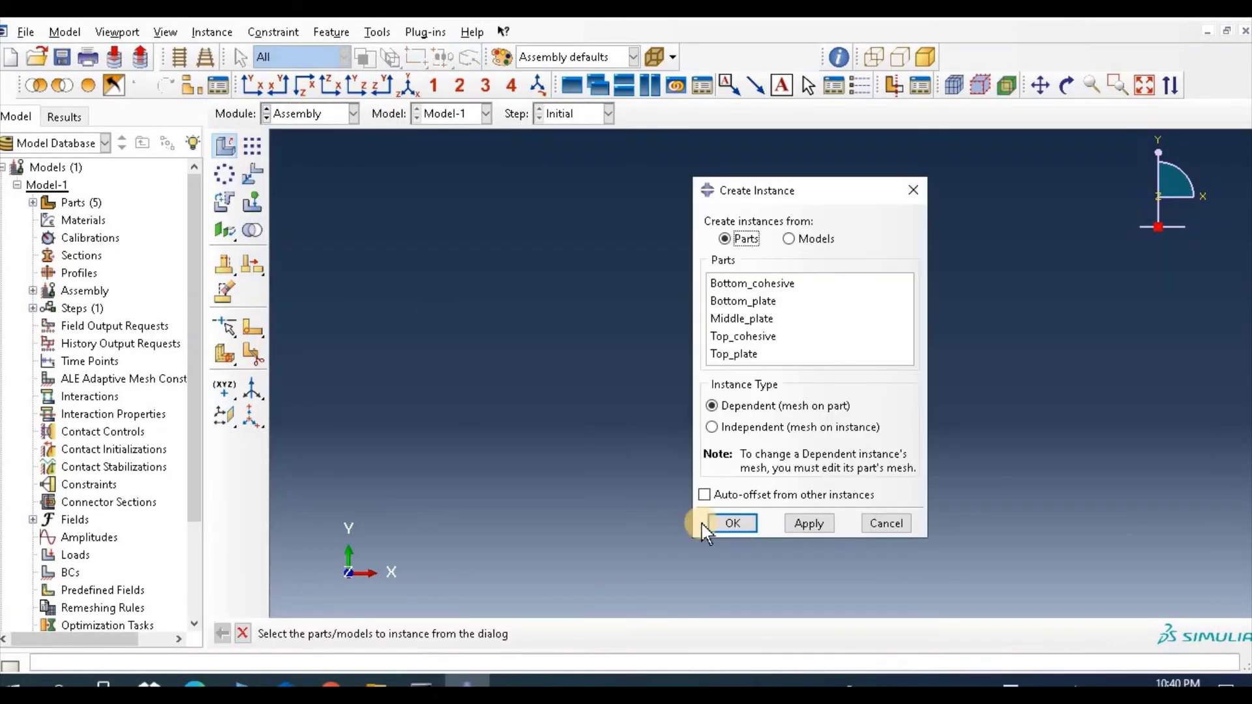
click(789, 284)
shift+click(788, 353)
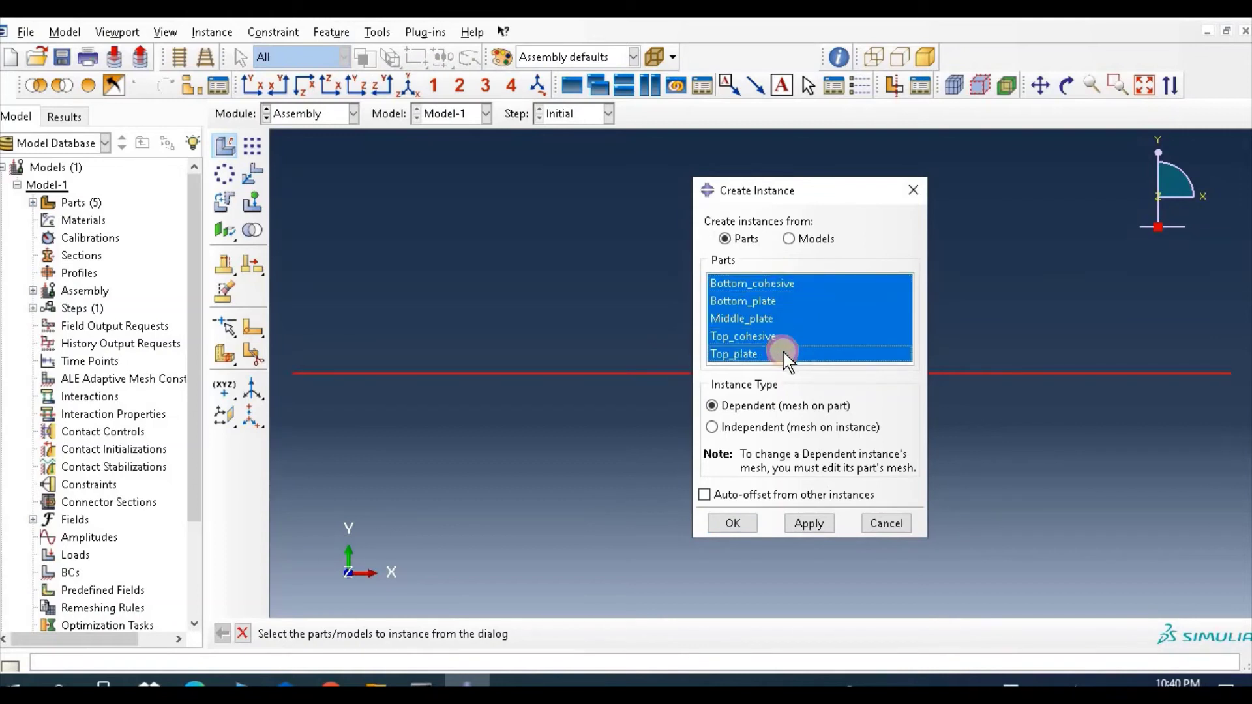
click(733, 524)
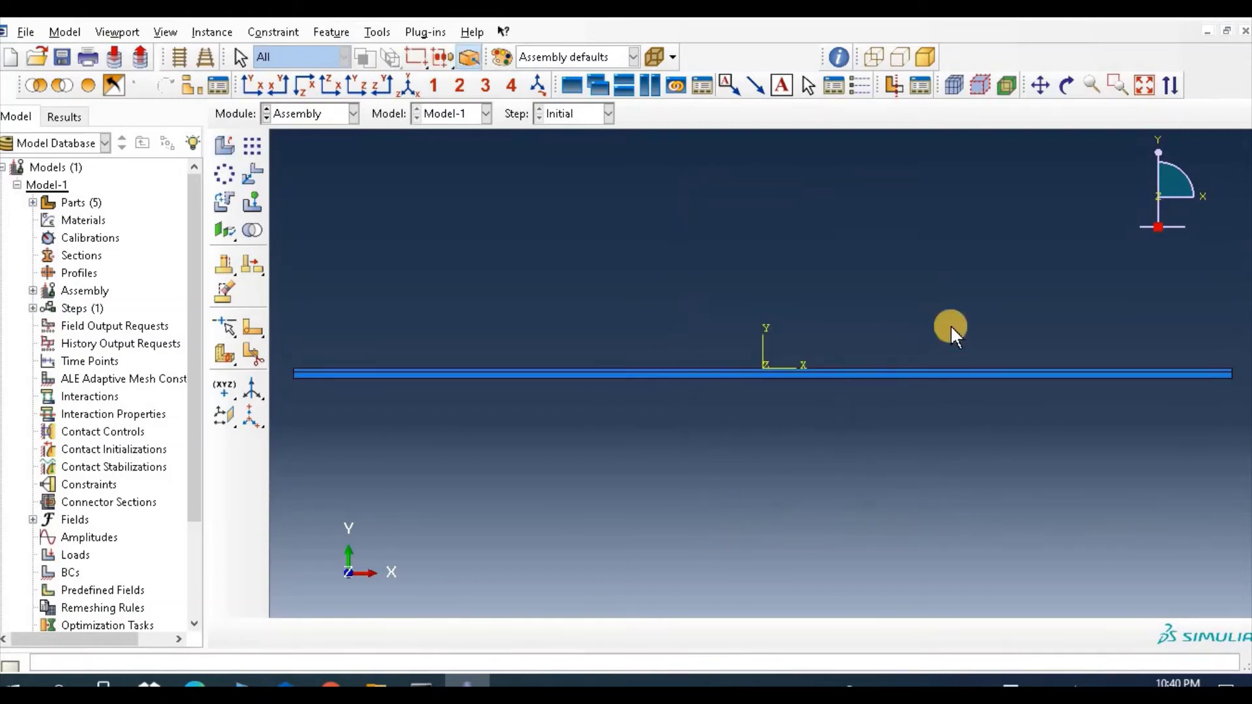
click(253, 173)
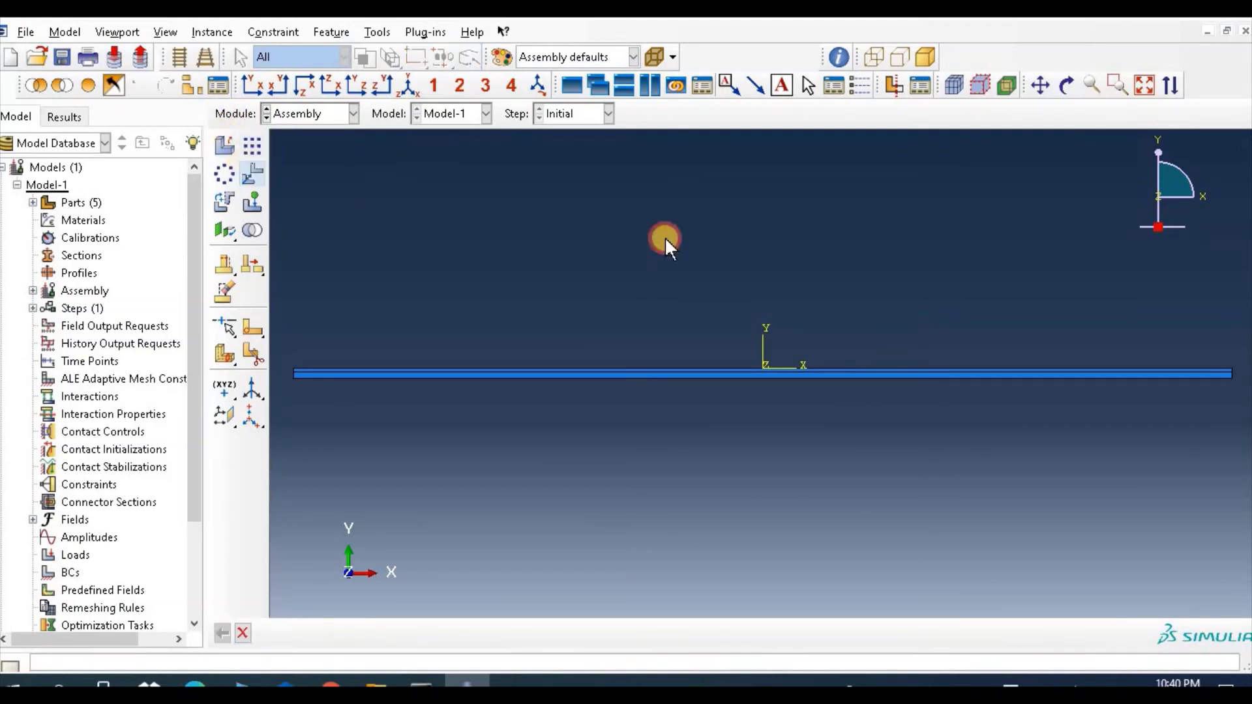
Translate Bottom_cohesive-1 by 0, 12E-06, 0, from its bottom-right to top-right corner.
click(1116, 85)
drag(1182, 331, 1241, 397)
drag(875, 335, 942, 555)
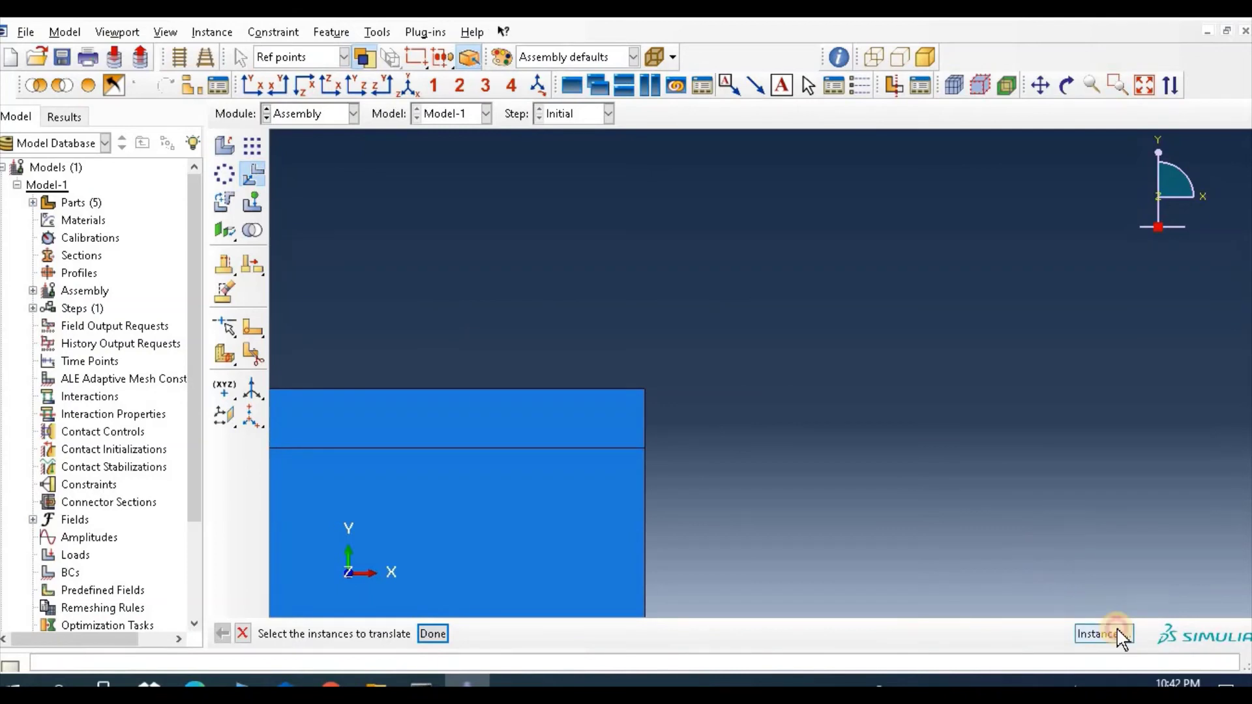
click(1119, 635)
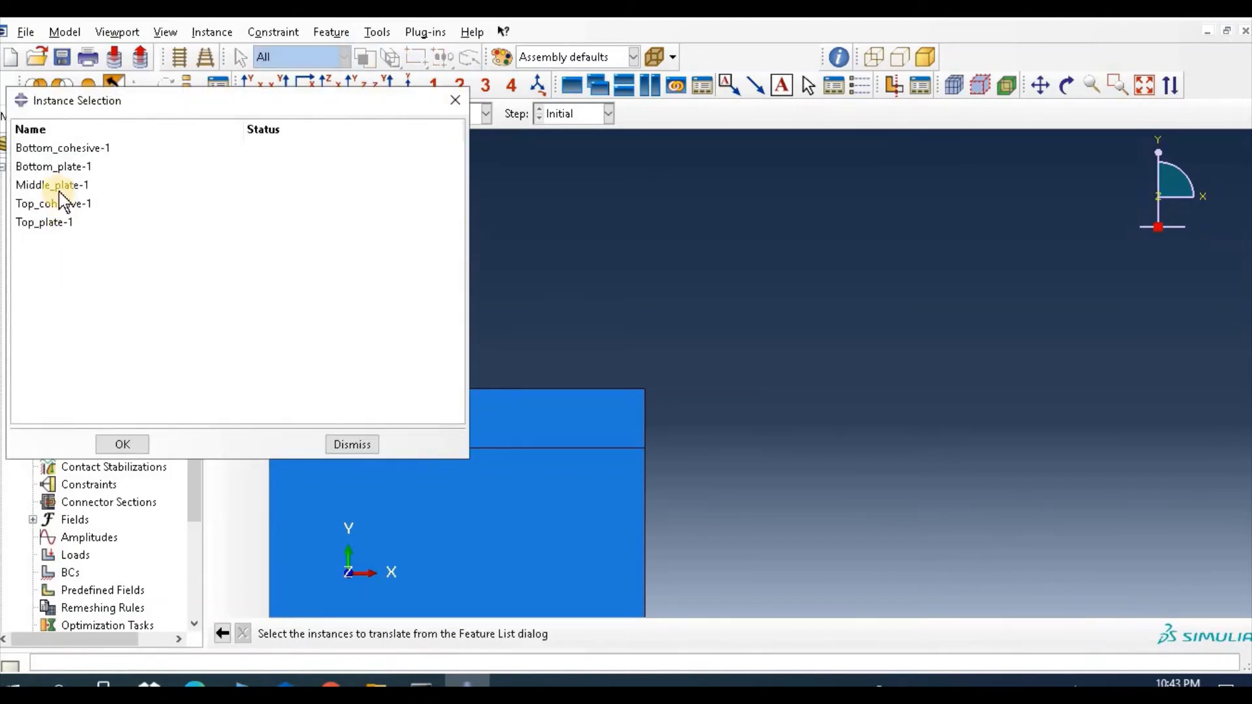
click(83, 149)
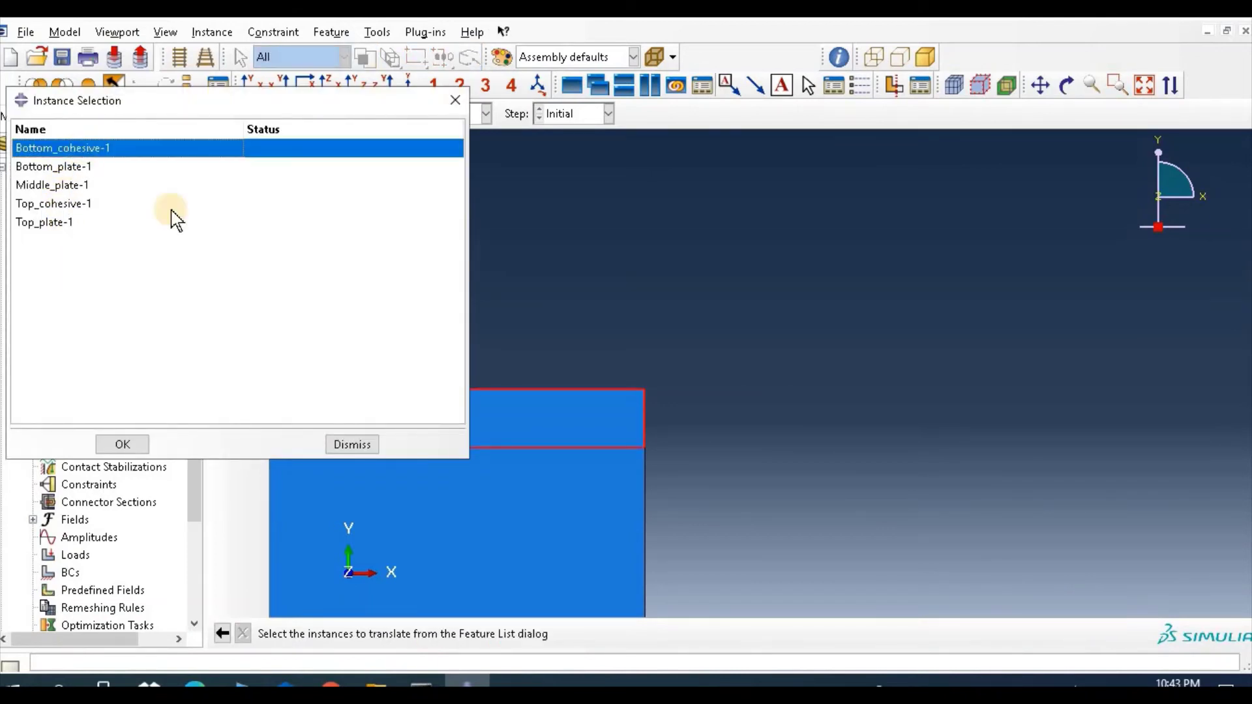
click(138, 444)
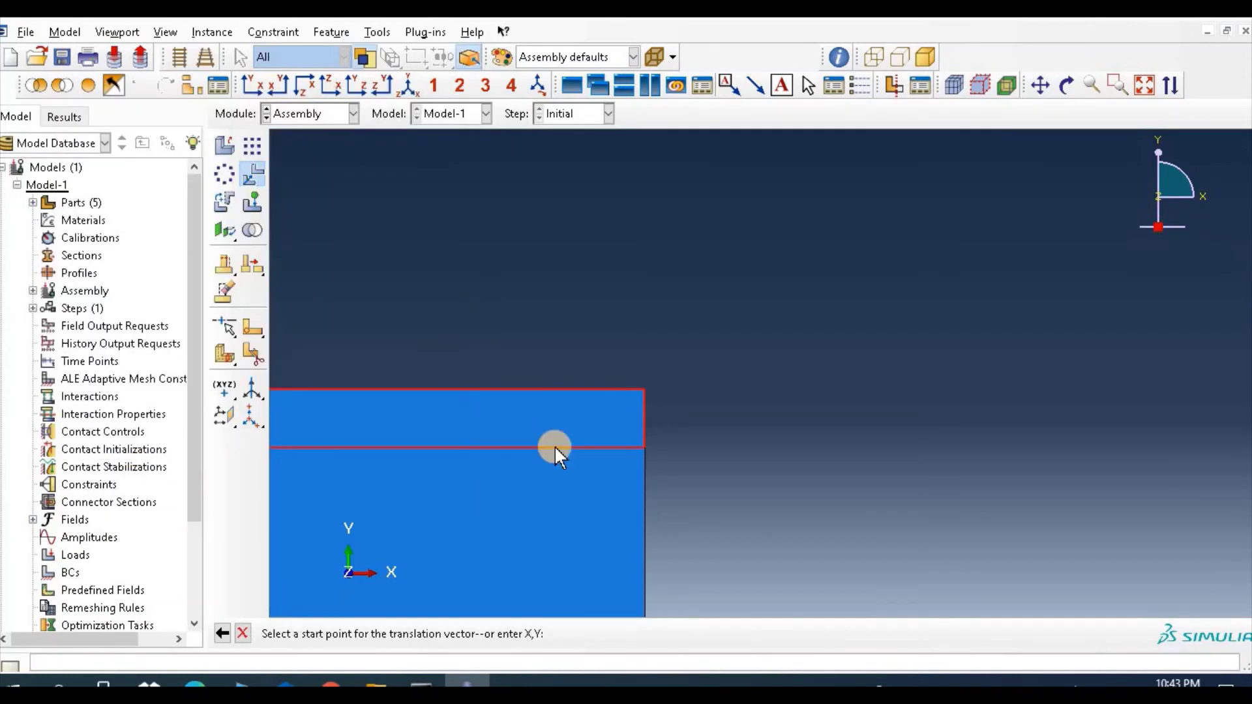
click(645, 447)
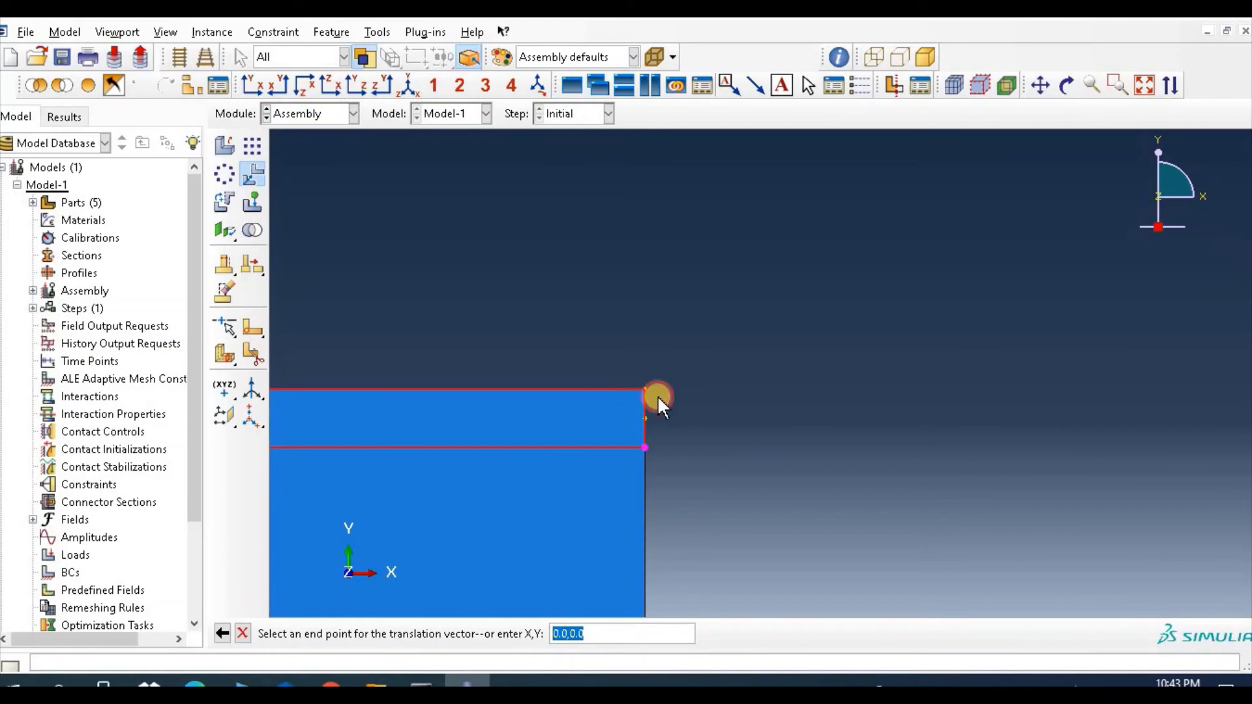
click(644, 389)
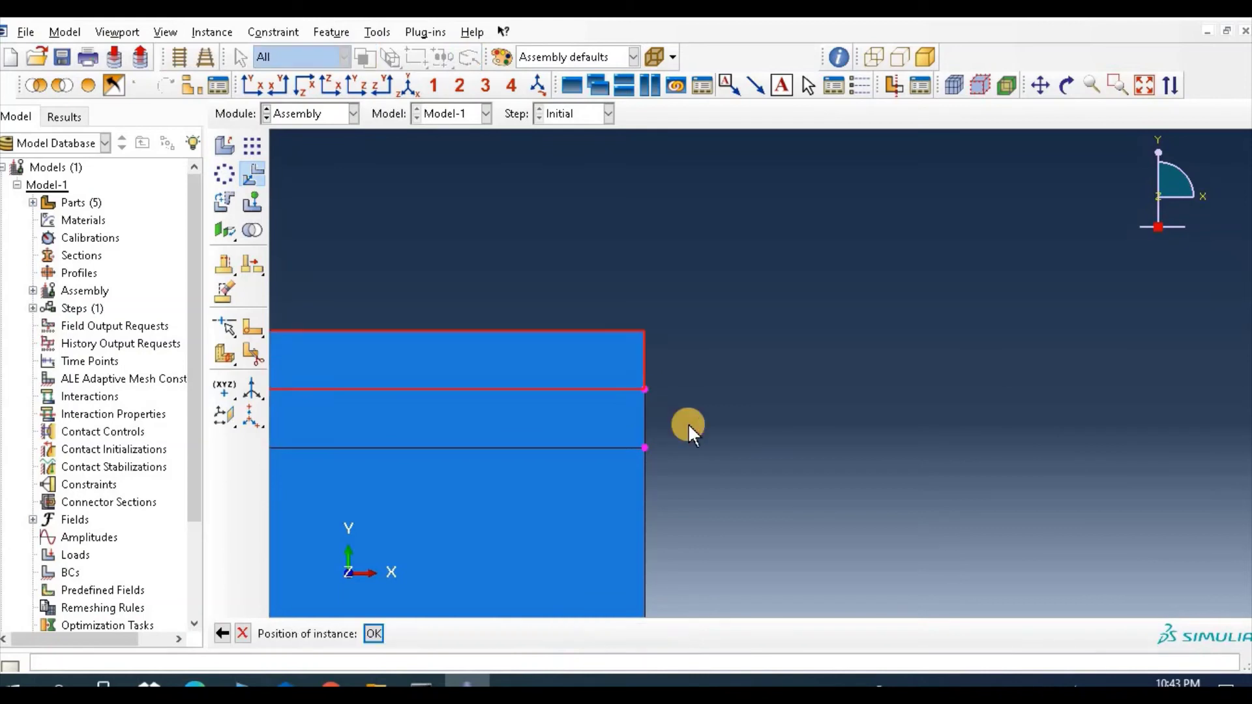
click(374, 634)
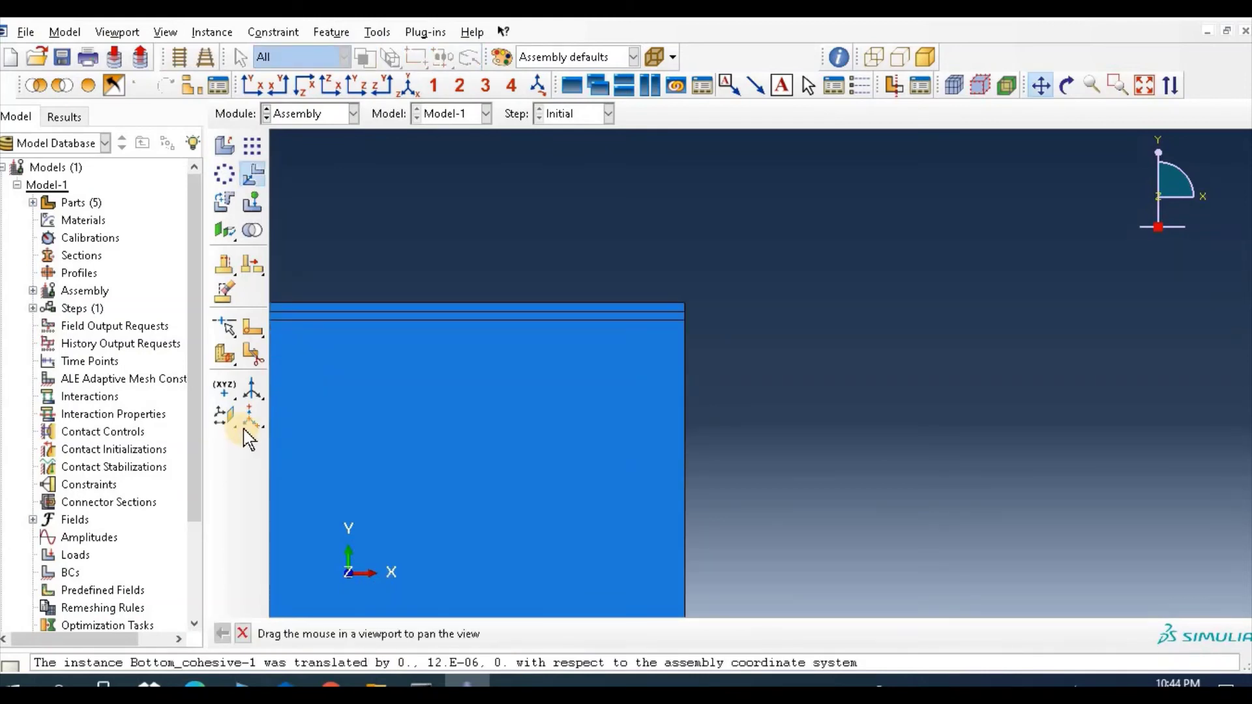
click(243, 634)
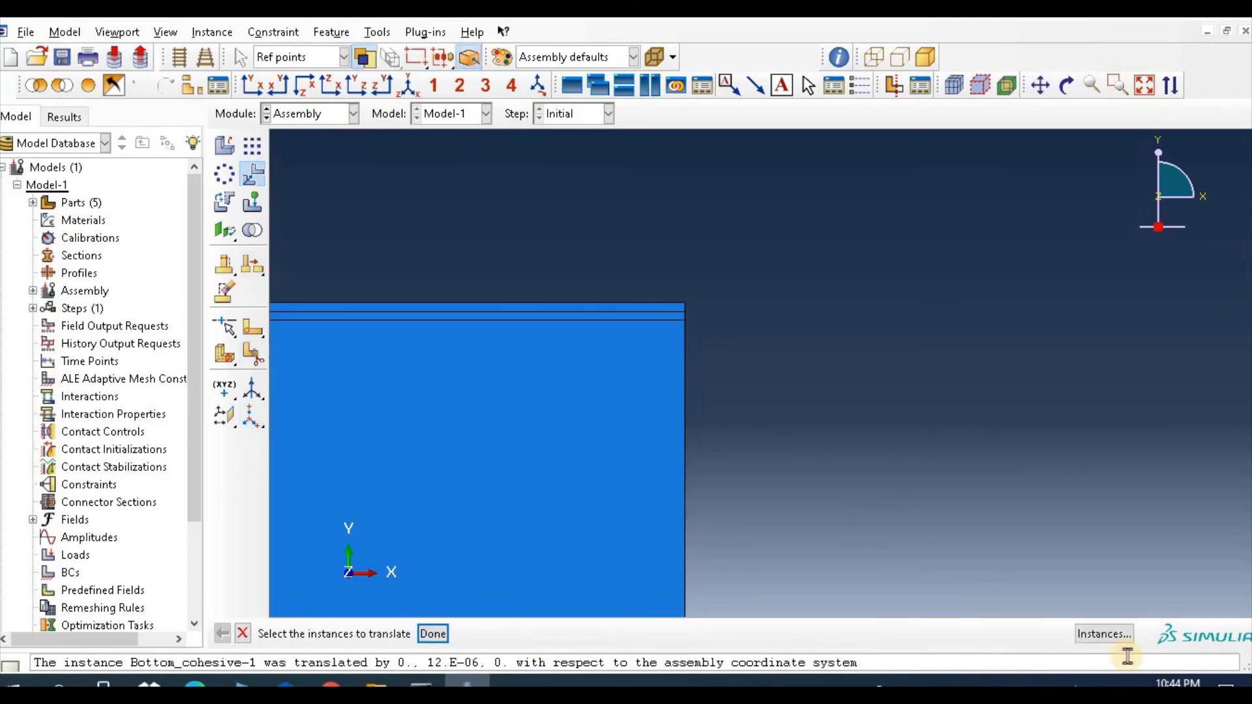
Select Middle_plate-1 to translate and pick its bottom-right corner as the start point.
click(1103, 634)
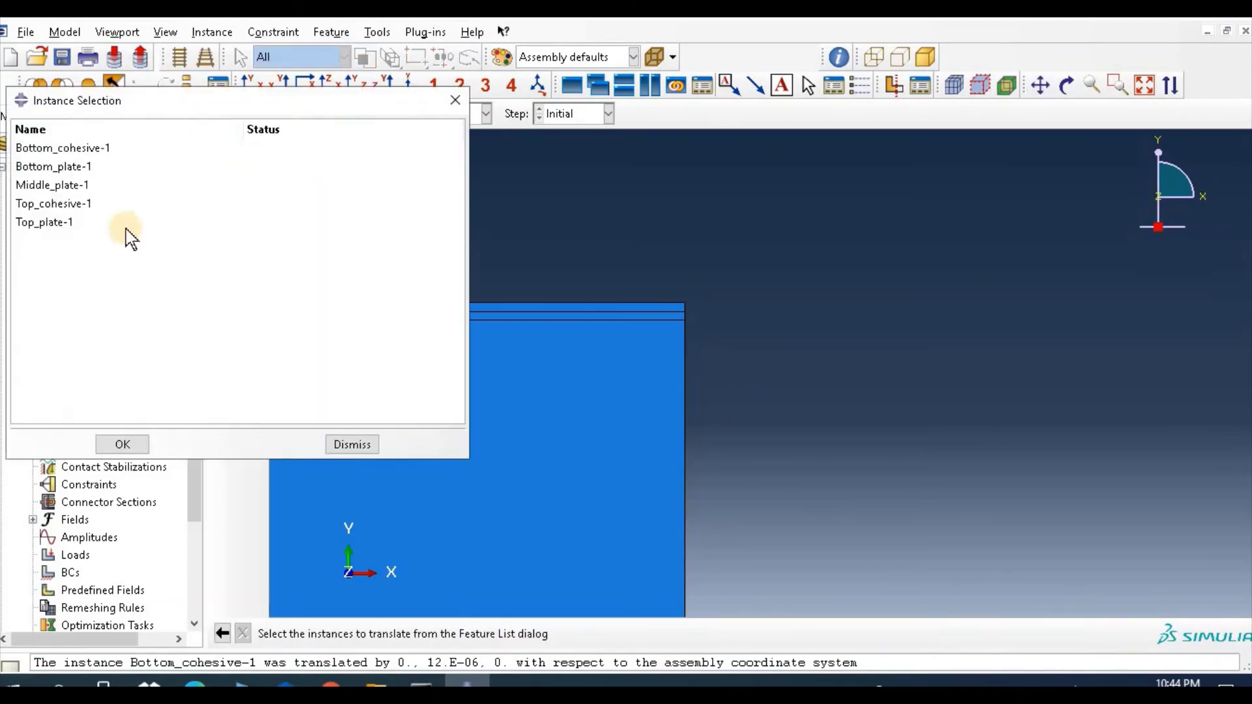
click(71, 185)
click(123, 445)
click(1041, 86)
drag(733, 416, 741, 154)
drag(762, 284, 794, 316)
click(1092, 86)
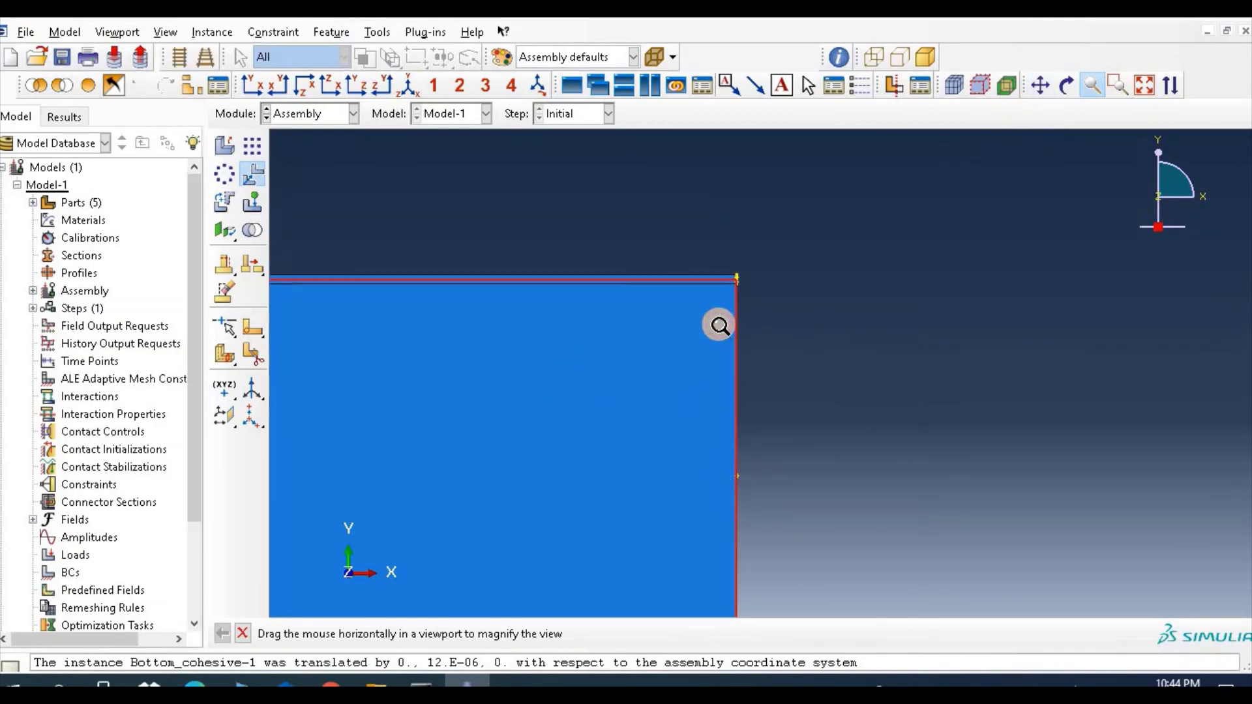
click(1041, 86)
drag(795, 189, 796, 374)
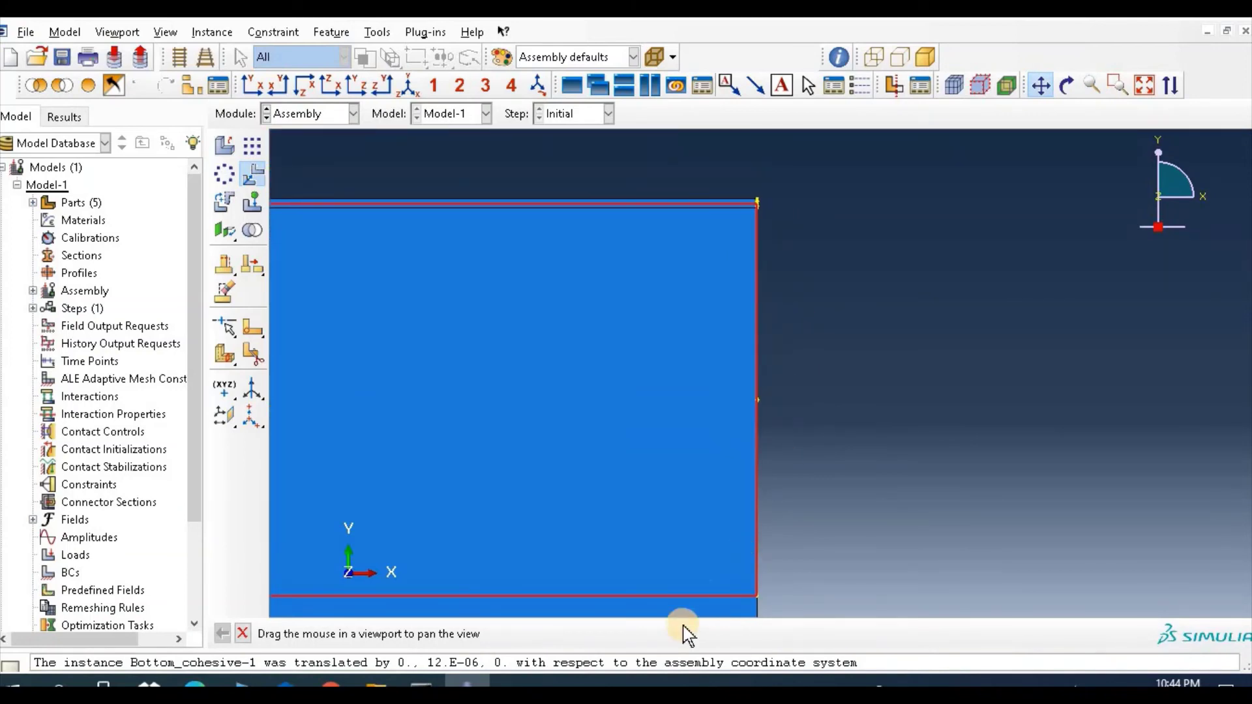
middle_click(602, 547)
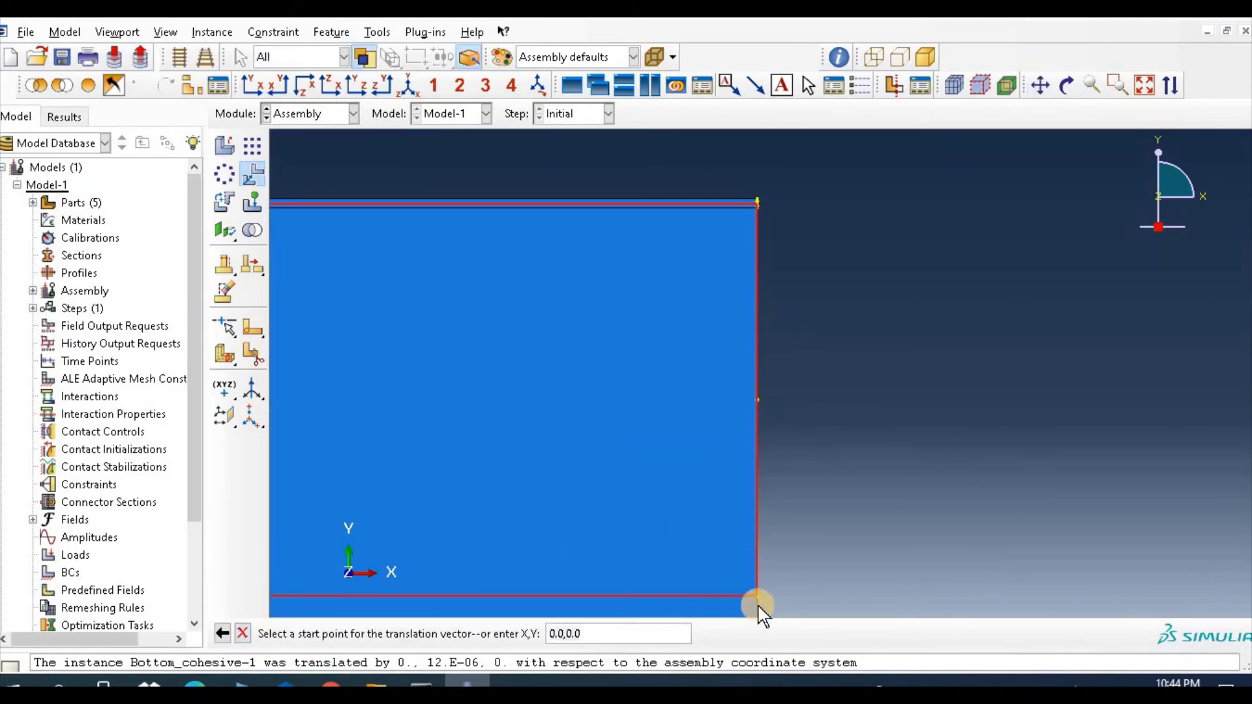
click(756, 596)
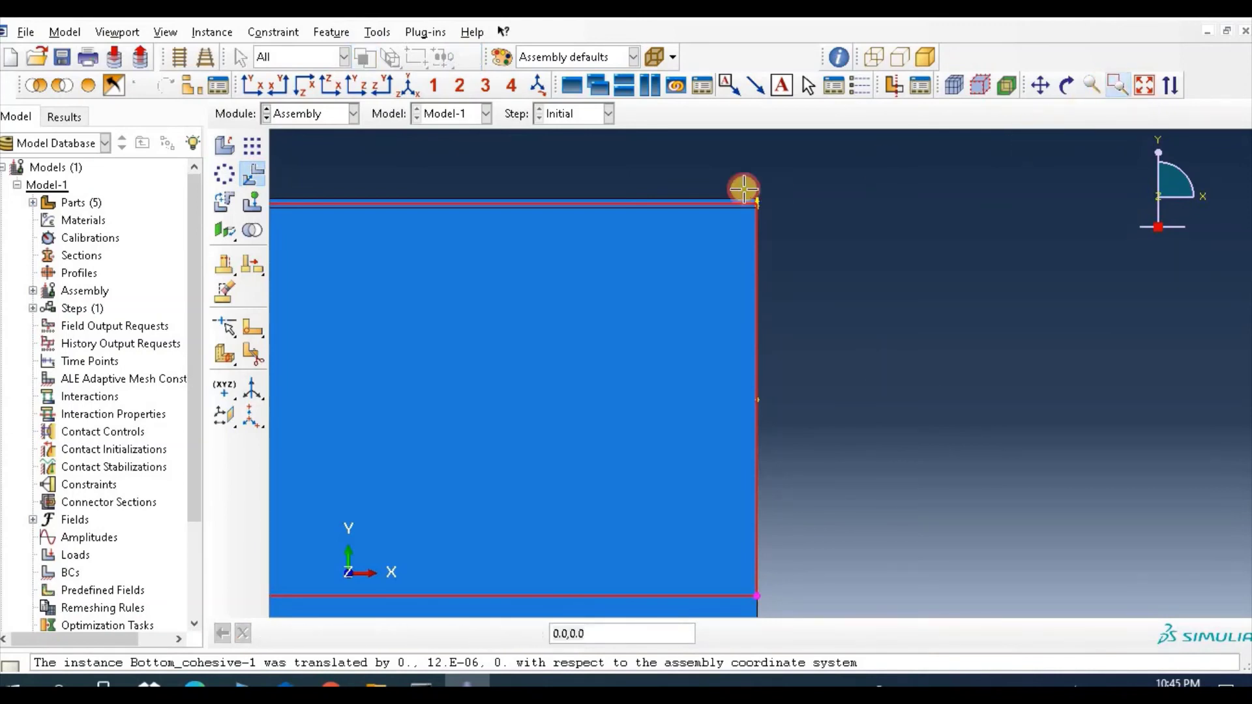
Pick the lower layer's top-right corner as the end, moving Middle_plate-1 up 1.012E-03.
drag(700, 177, 920, 104)
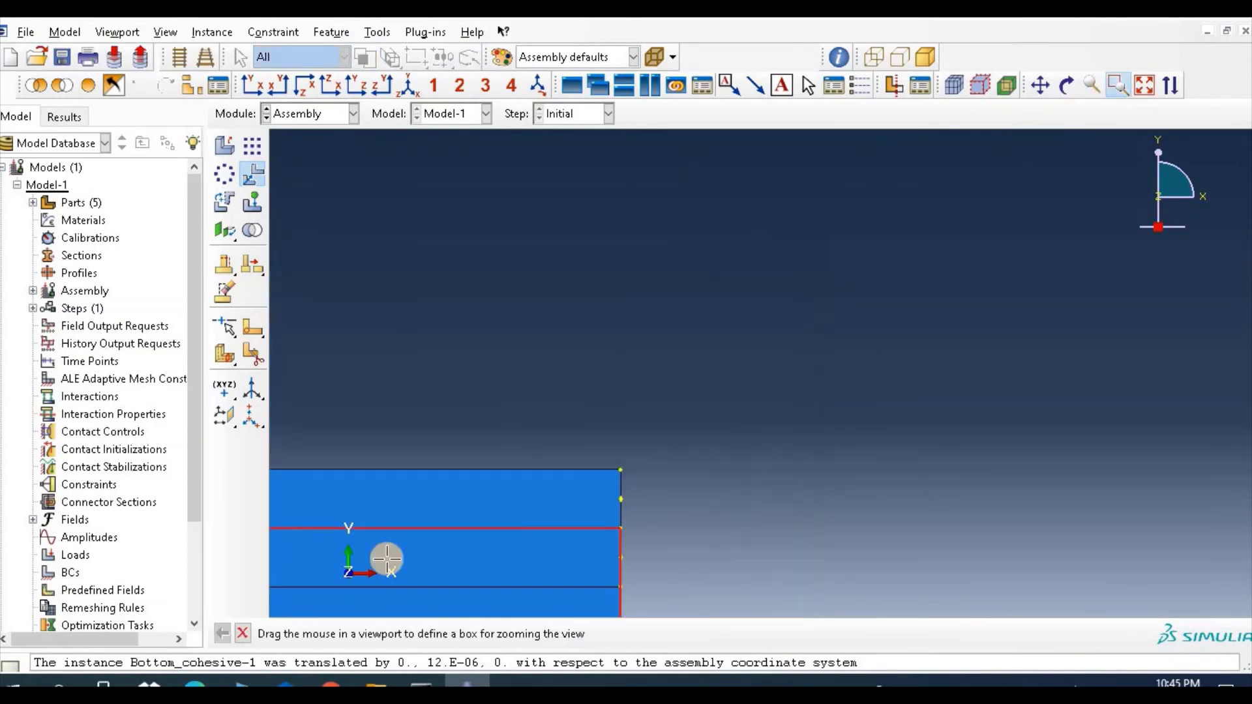
click(244, 633)
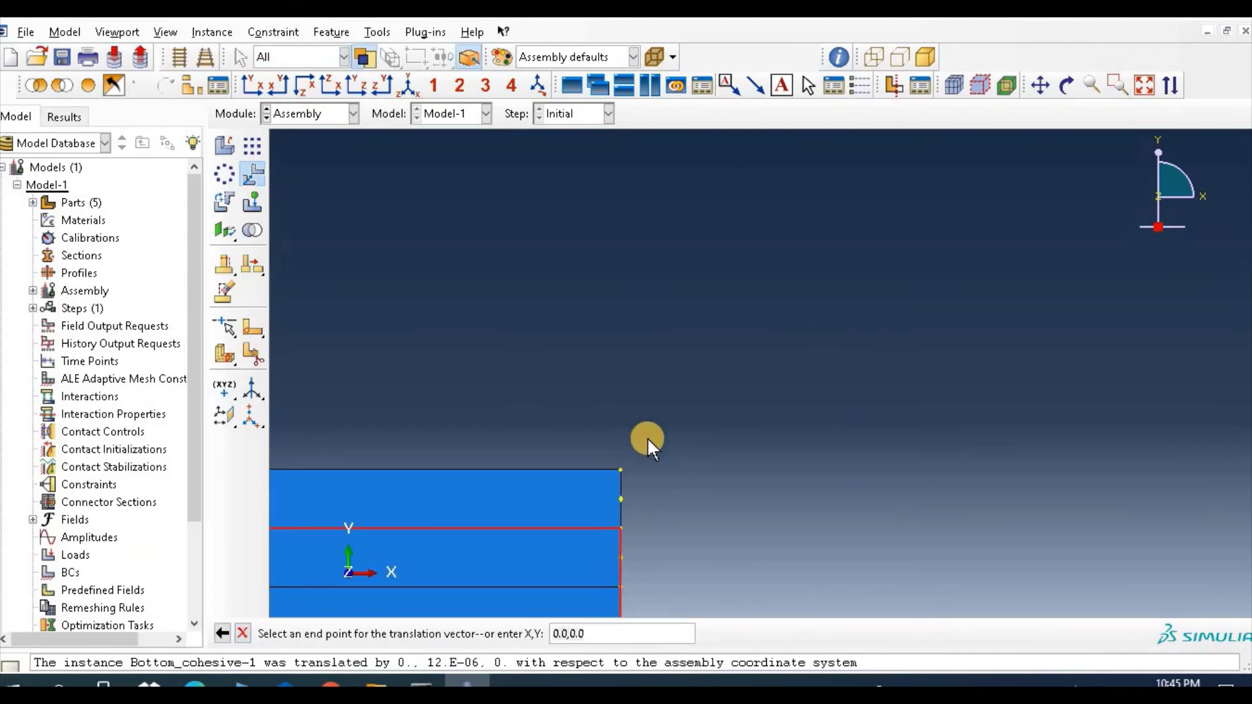
click(619, 470)
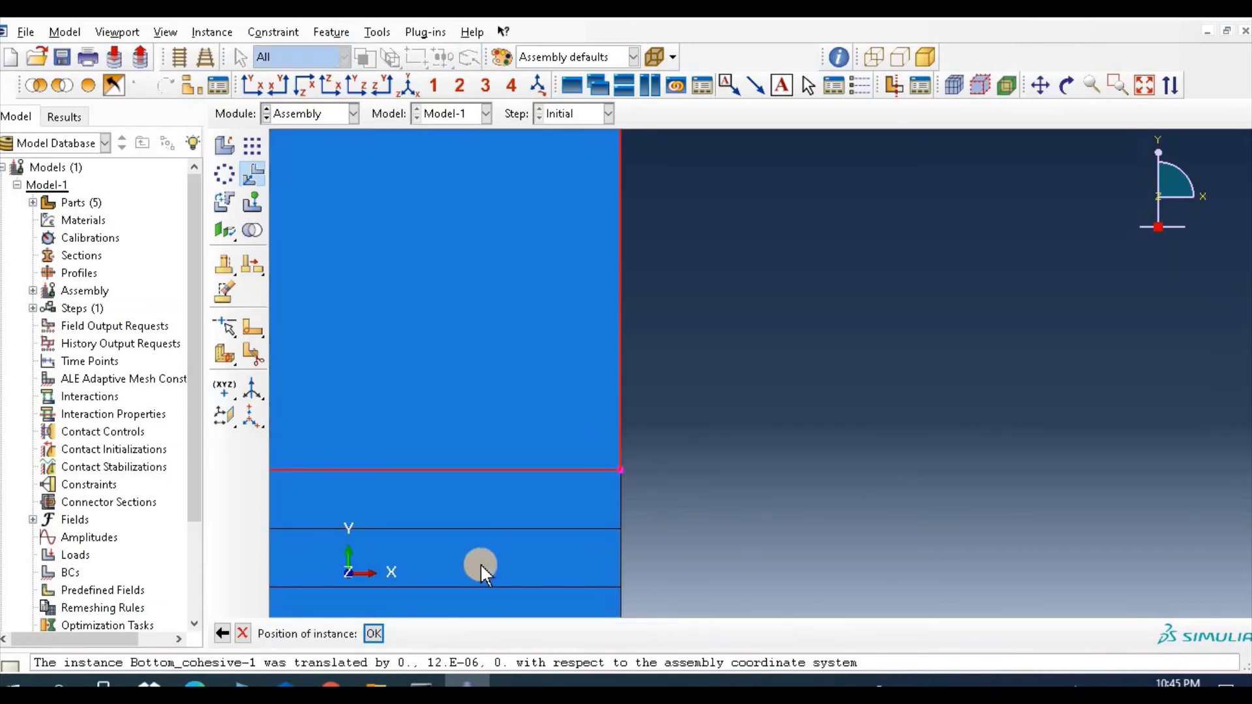
click(374, 633)
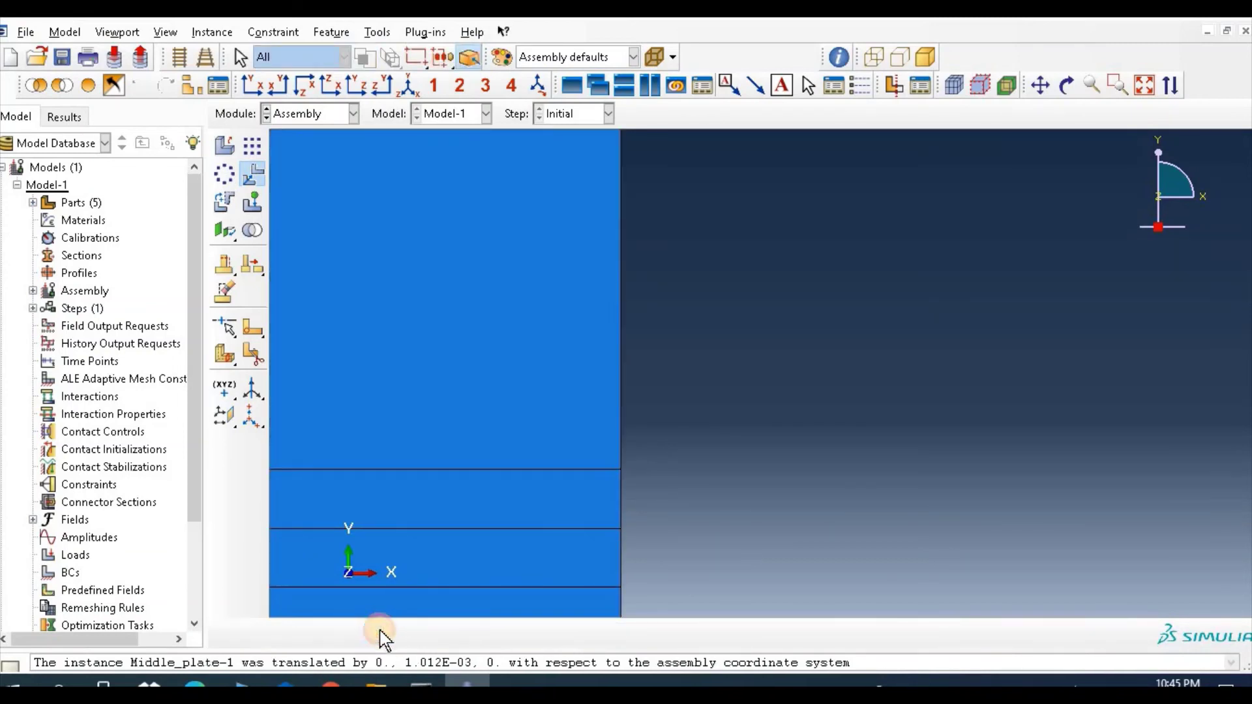
Translate Top_cohesive-1 by 0, 1.024E-03, 0 onto the middle plate's top-right corner.
click(257, 171)
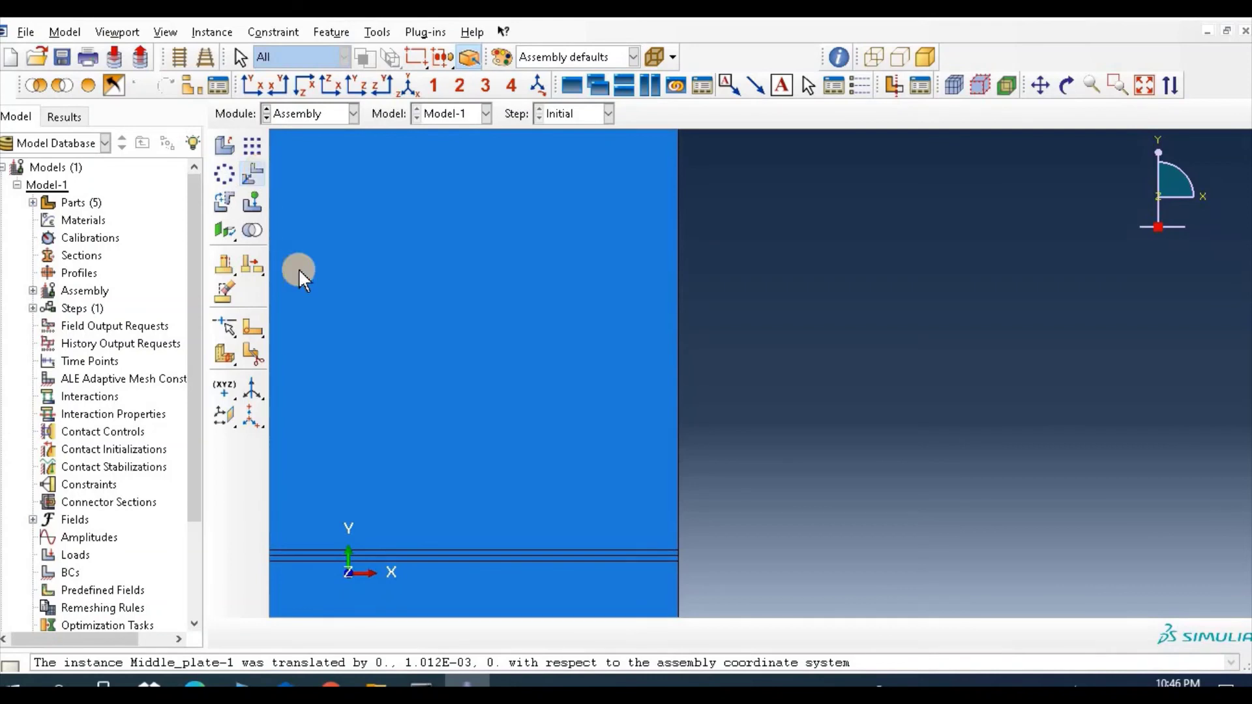
click(252, 174)
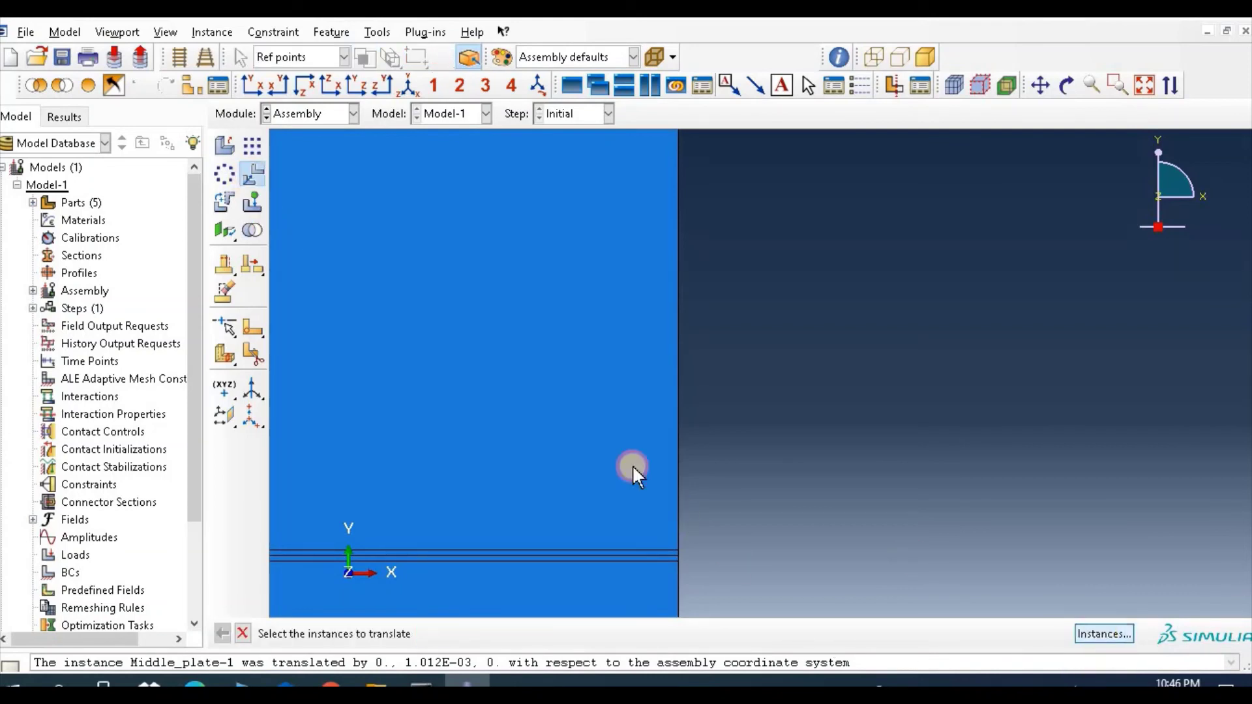
click(1108, 635)
click(65, 205)
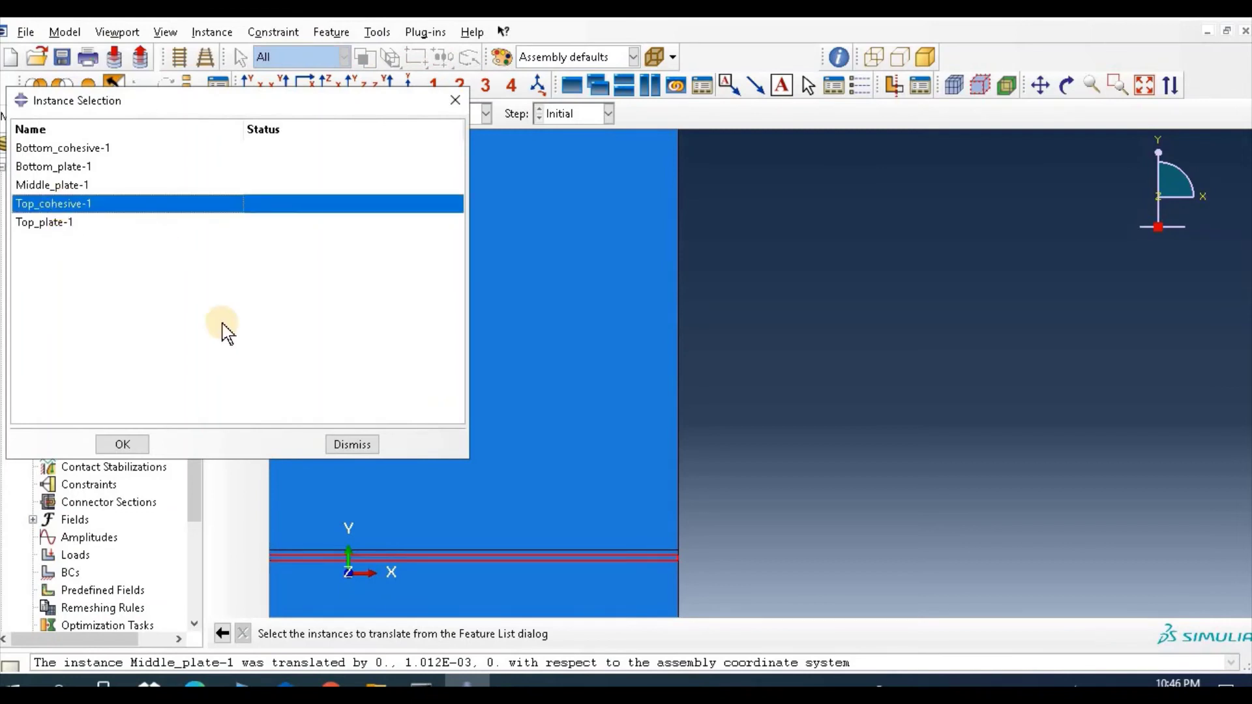
click(122, 444)
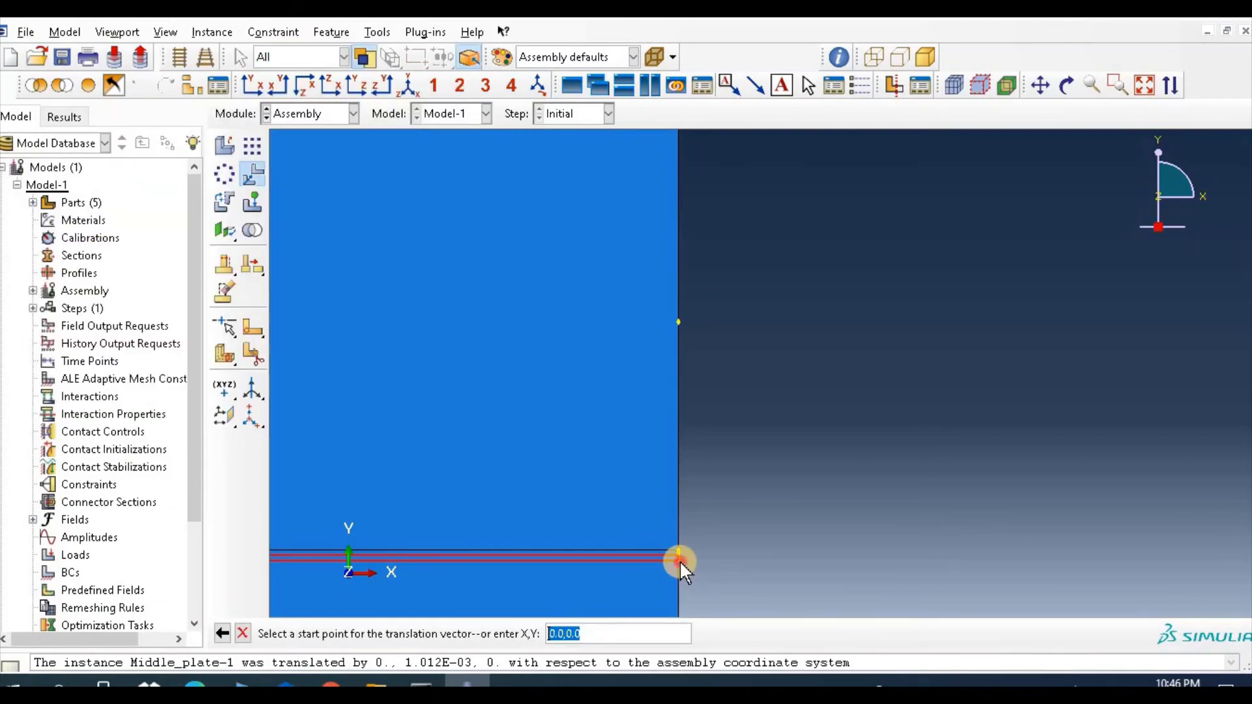
click(679, 560)
click(1040, 86)
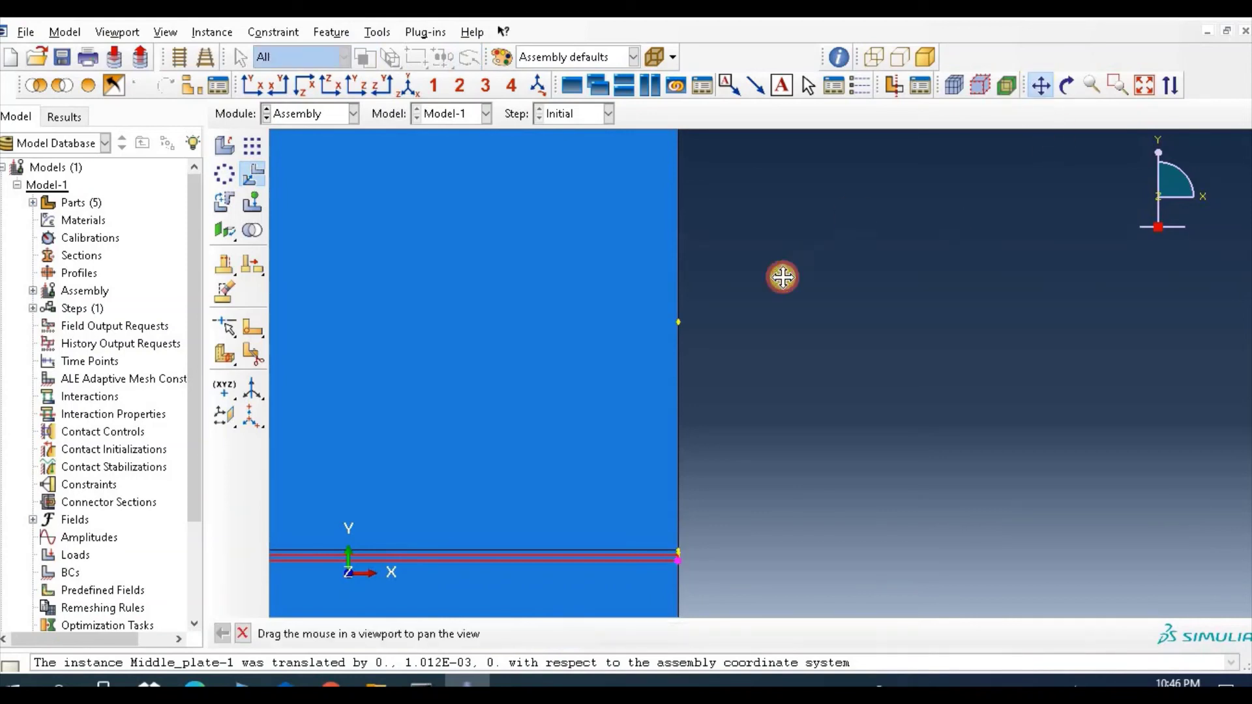
drag(746, 315, 716, 441)
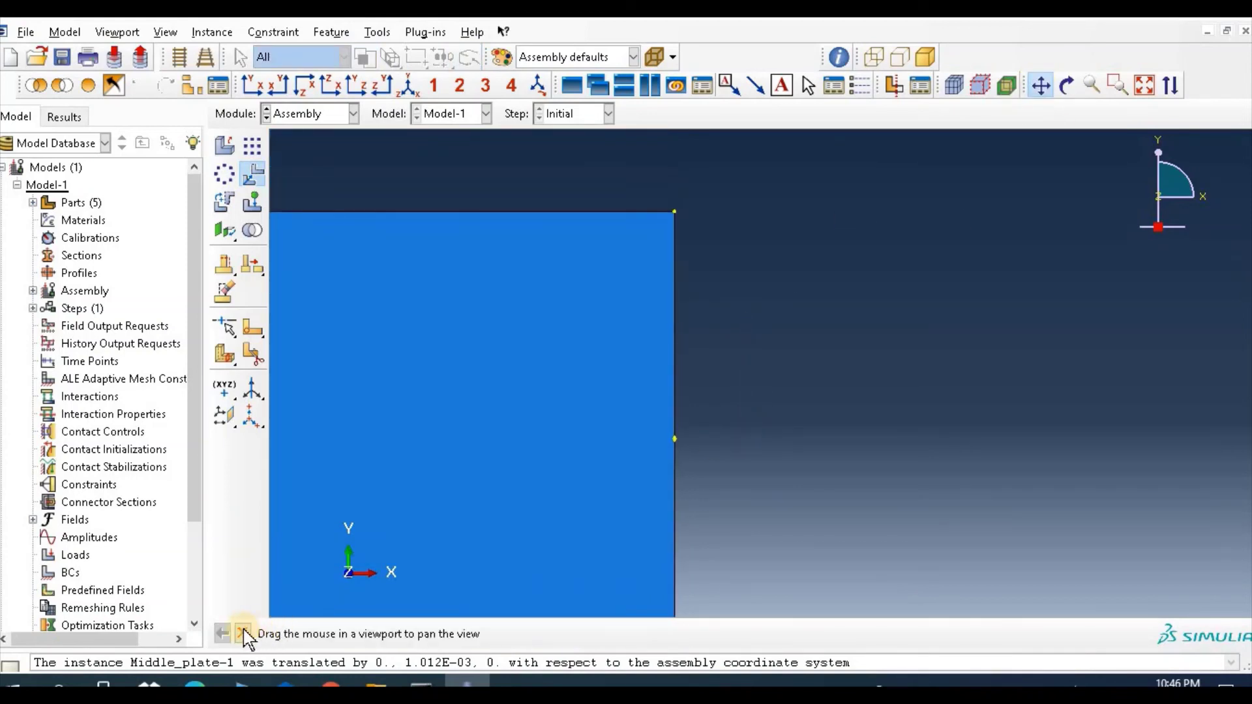
key(Escape)
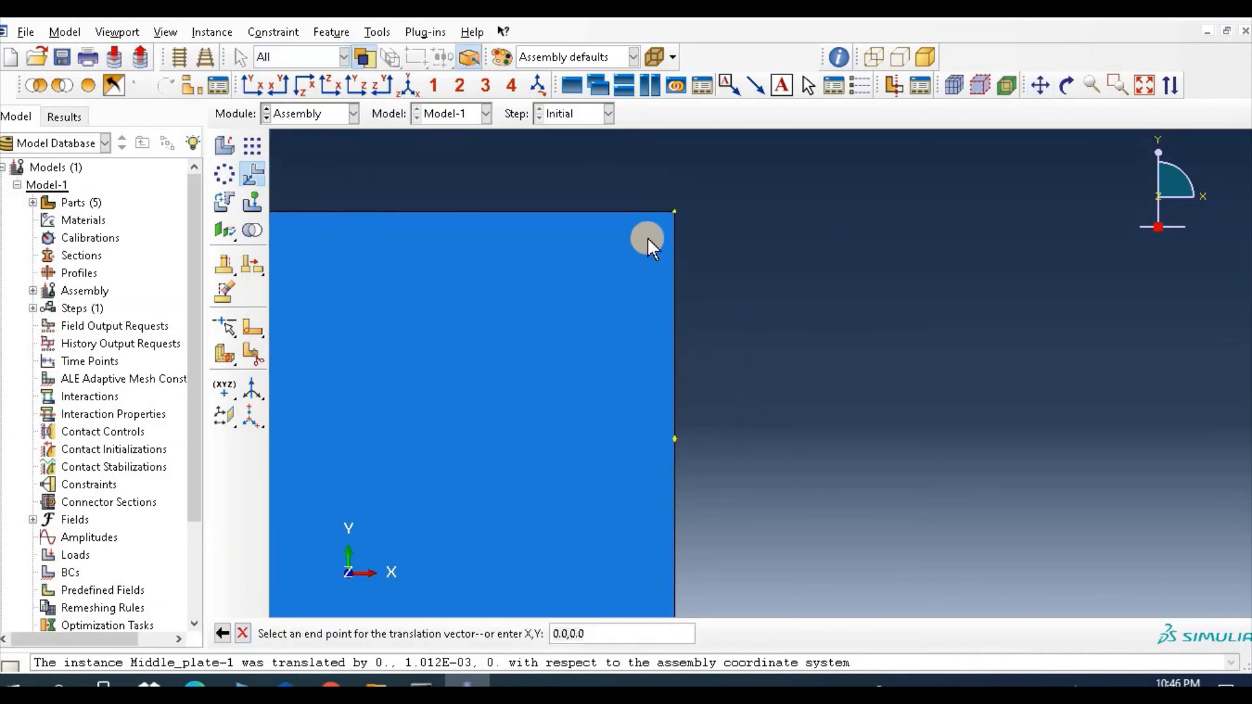
click(672, 211)
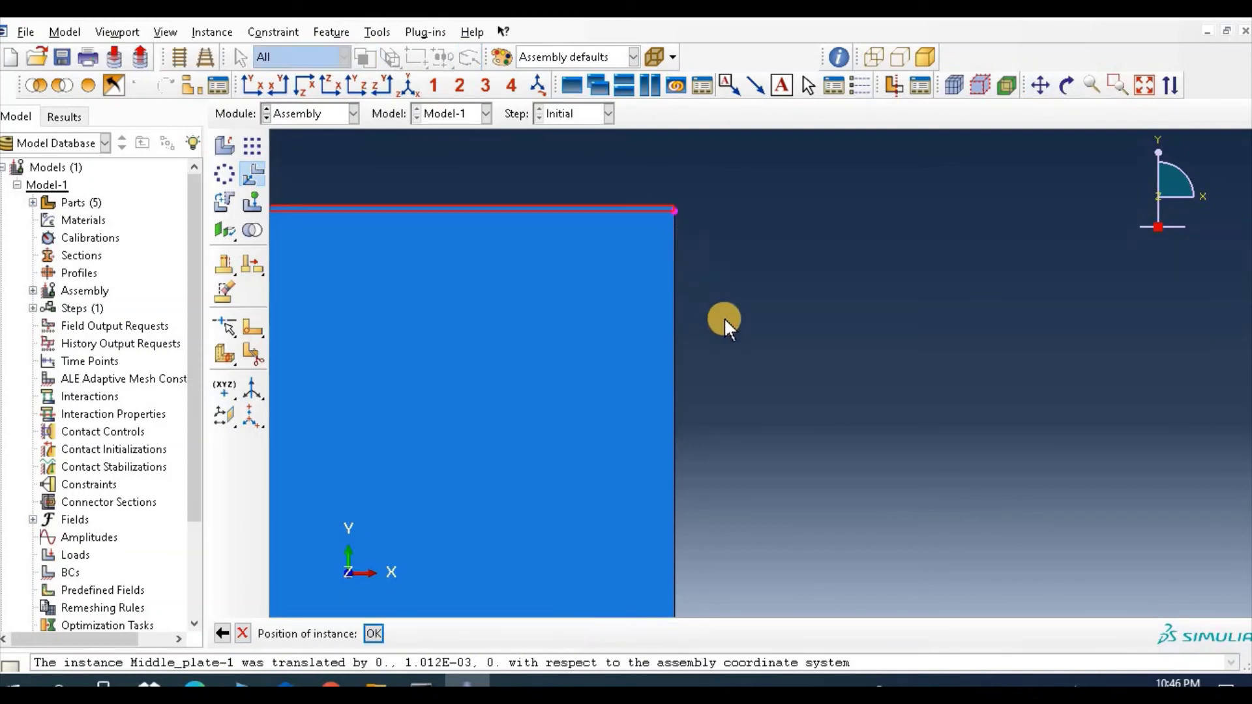
click(373, 634)
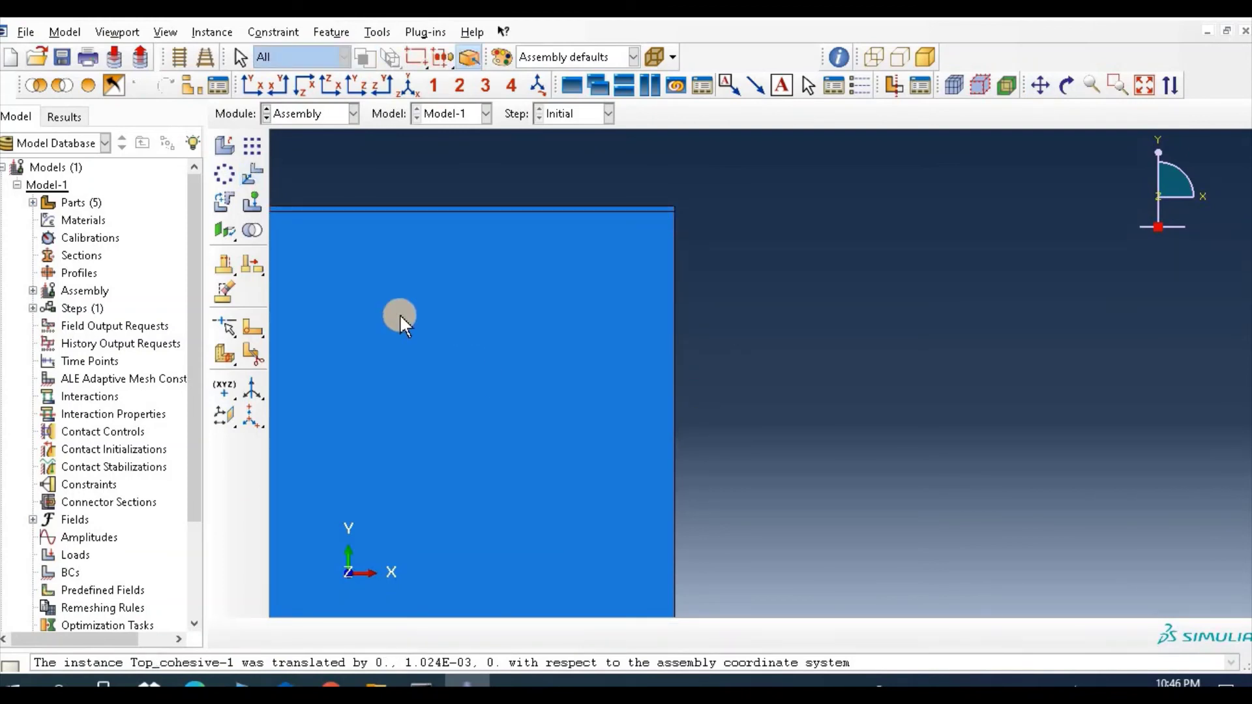
Select Bottom_plate-1 to translate and pick its bottom-right corner as the start point.
click(254, 174)
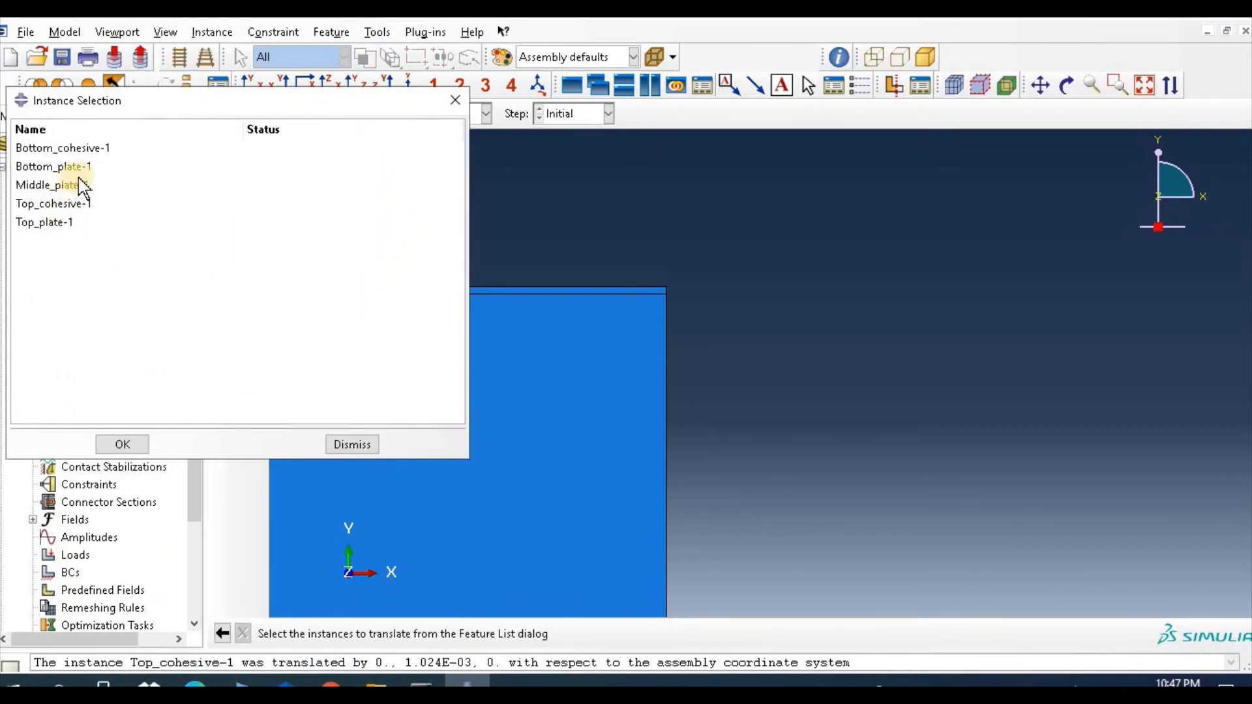
click(85, 167)
click(127, 443)
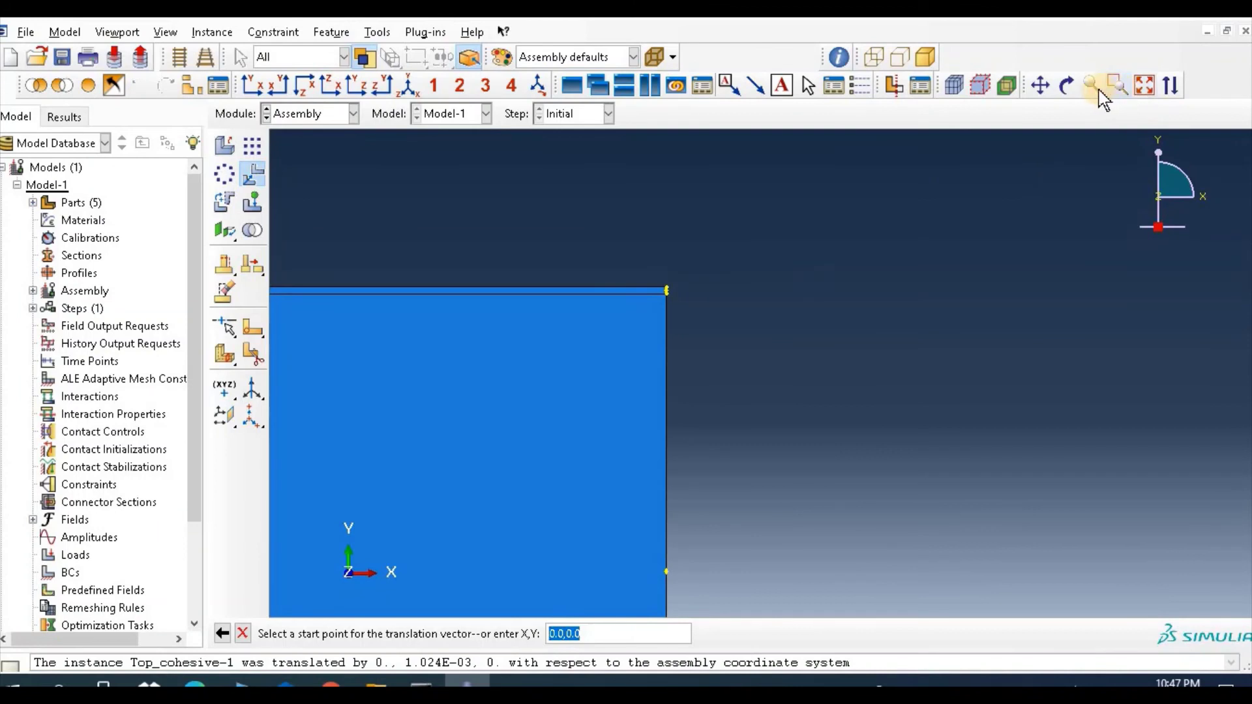
click(1095, 89)
click(792, 416)
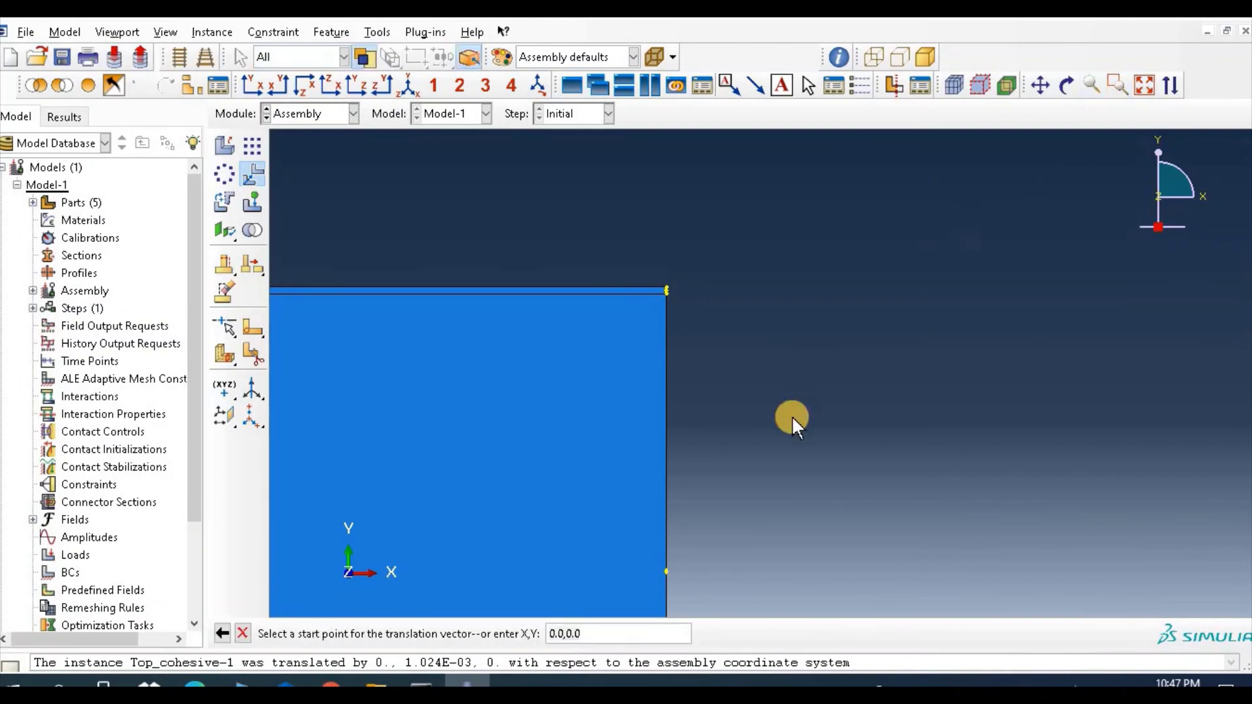
click(1092, 84)
drag(549, 416, 508, 430)
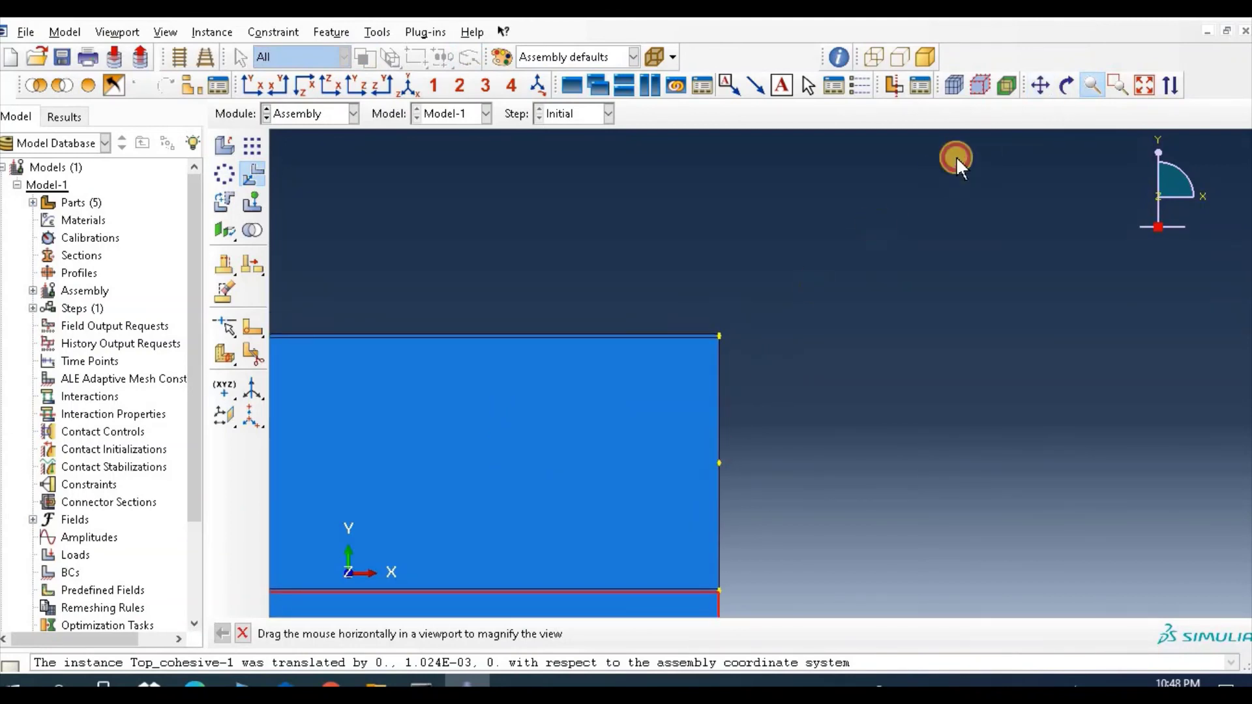
key(Escape)
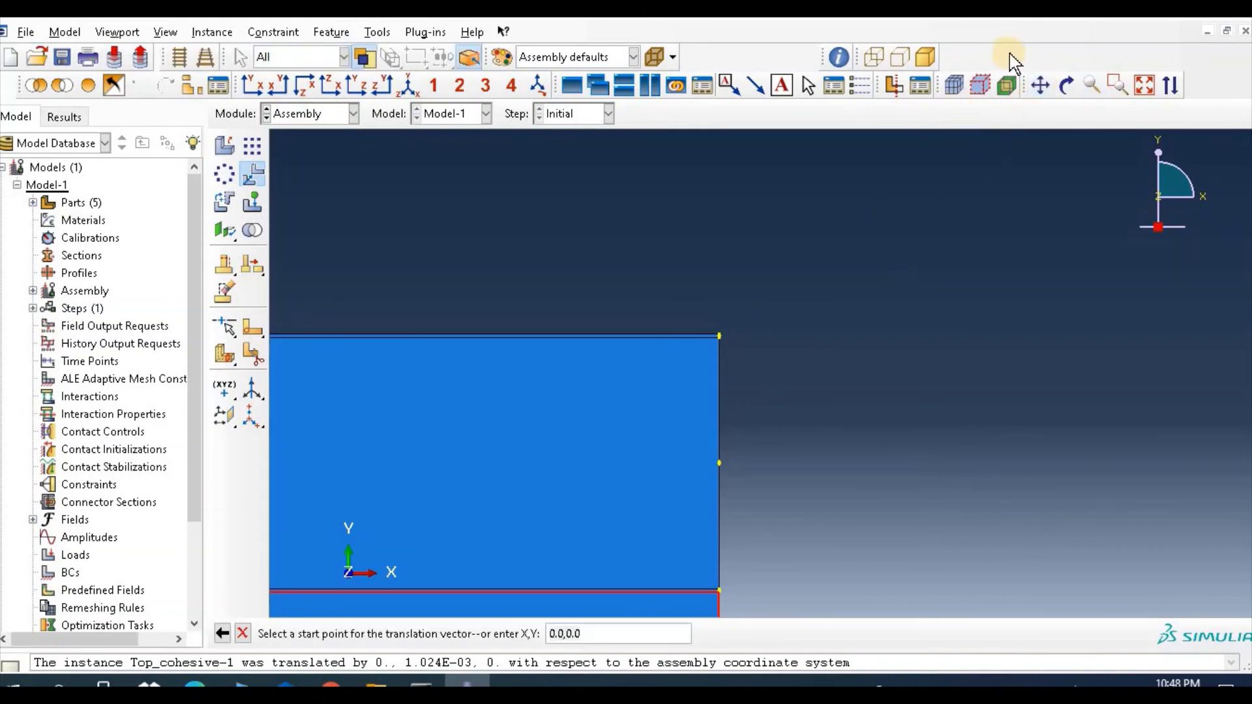
click(1041, 84)
drag(787, 416, 763, 112)
drag(709, 439, 709, 121)
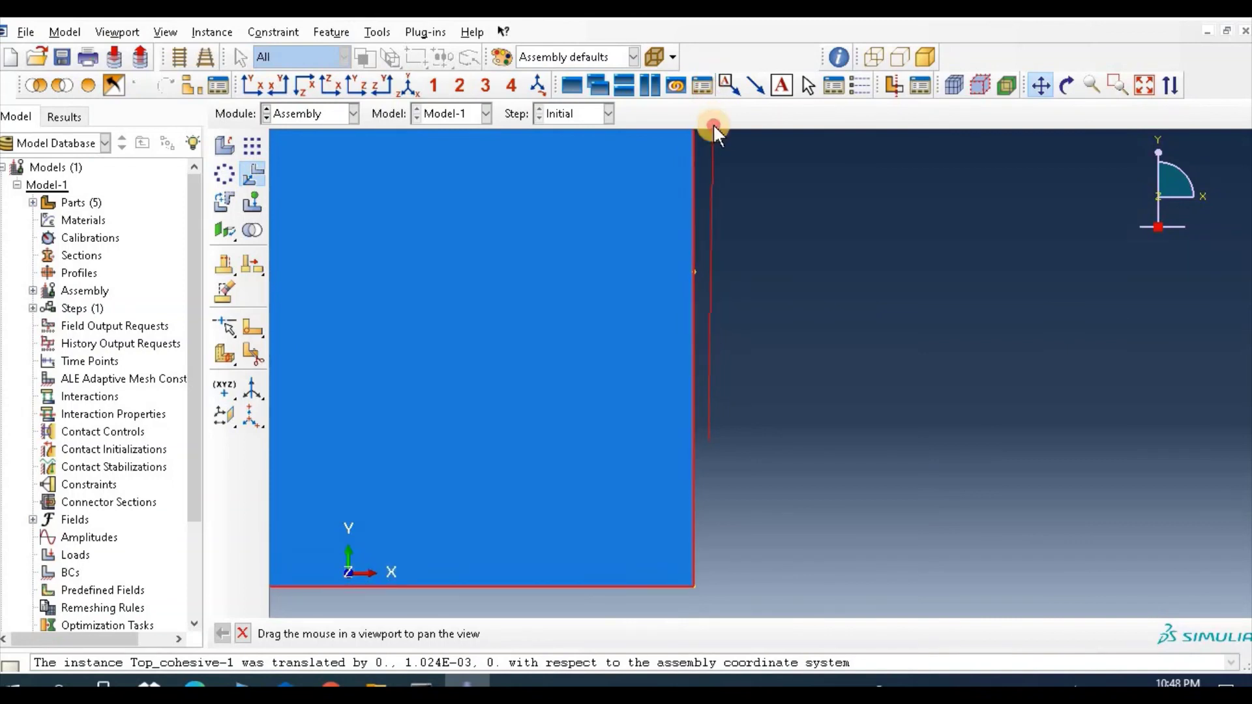
click(243, 634)
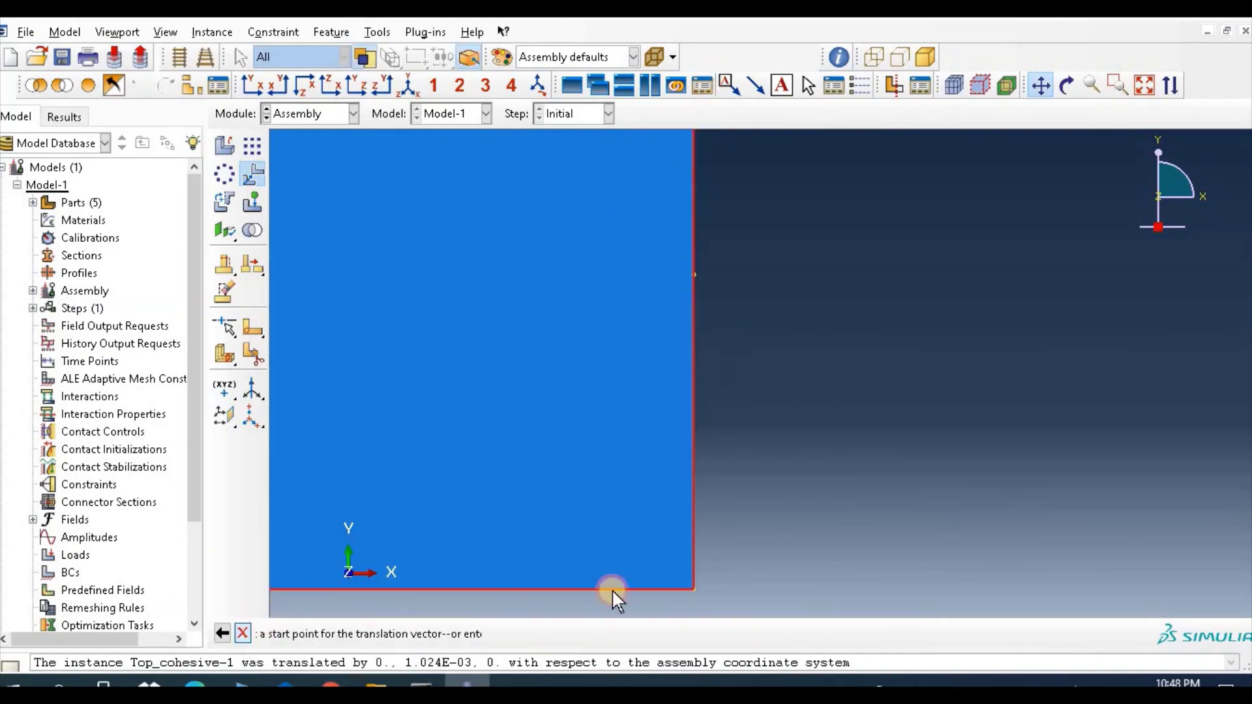
click(695, 586)
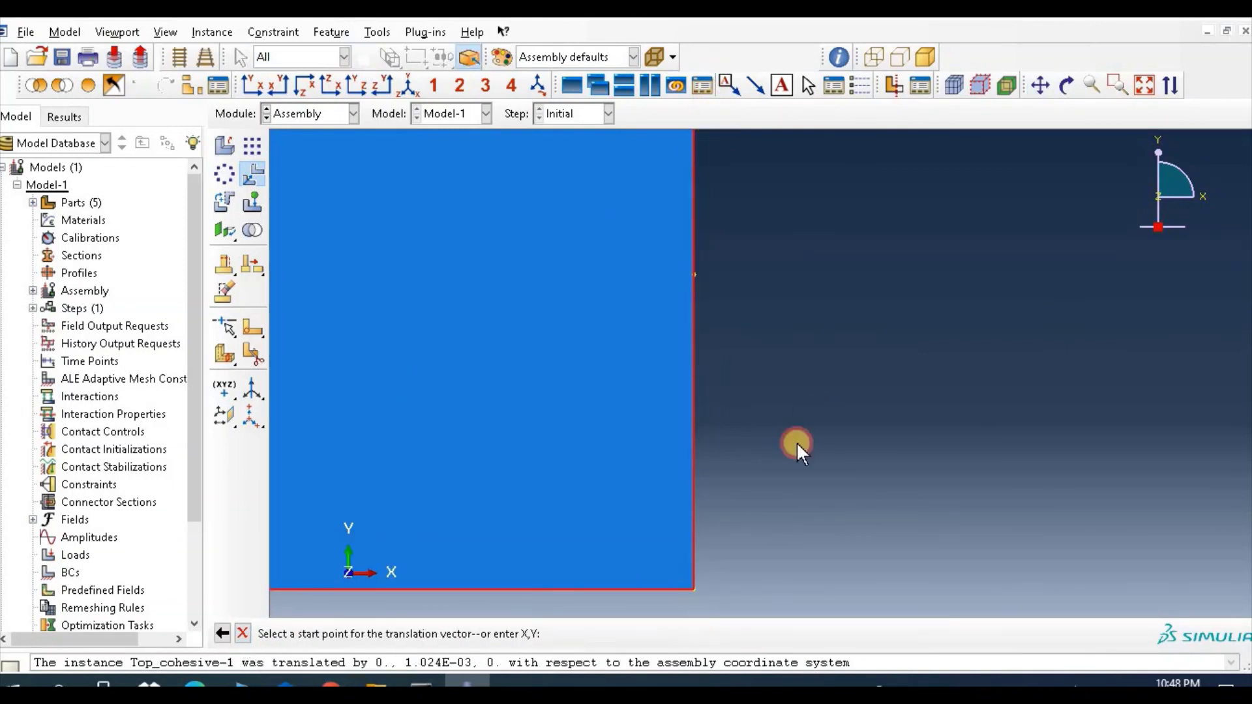
Pick the stack's top-right corner as the end, moving Bottom_plate-1 up 3.524E-03.
click(1040, 85)
drag(671, 234, 657, 606)
drag(693, 182, 713, 514)
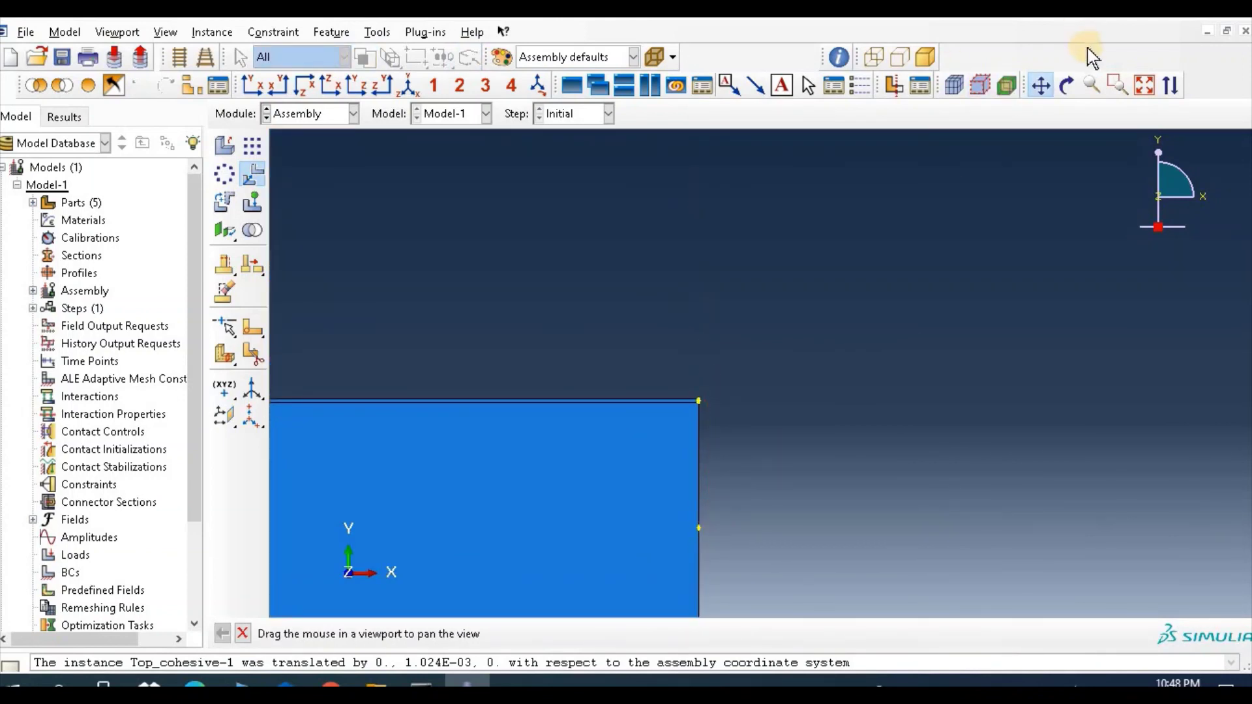
click(1116, 85)
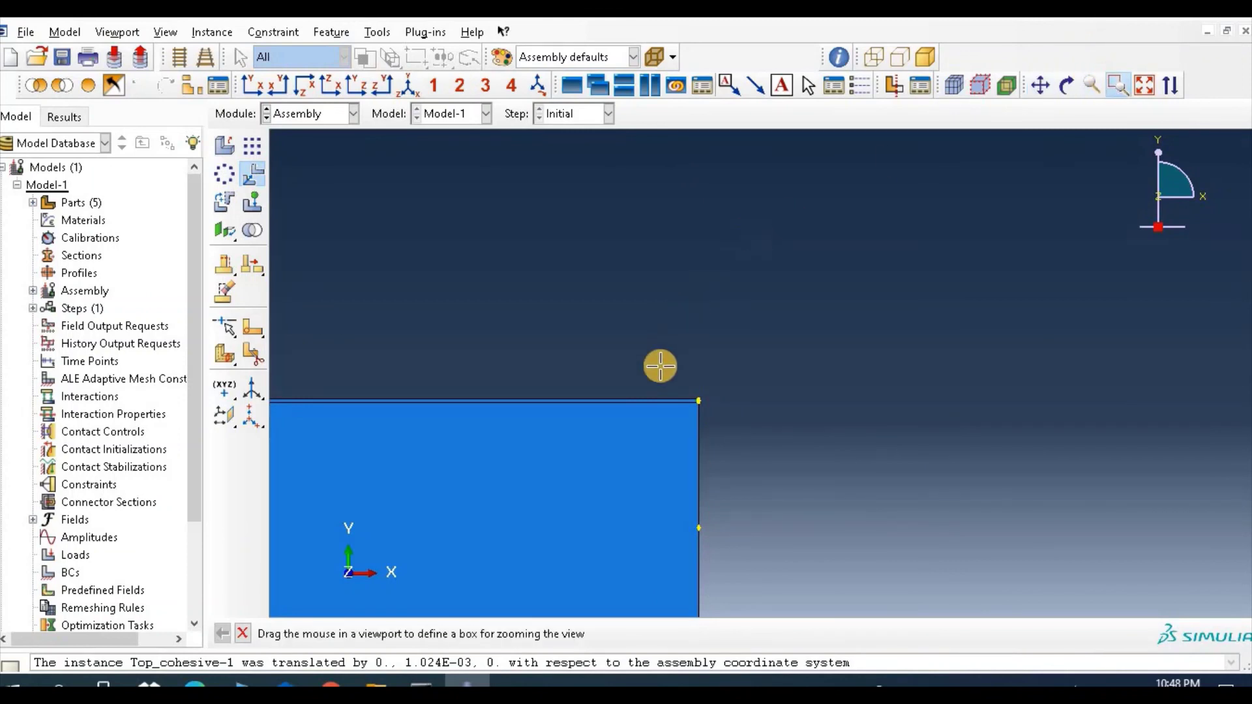
drag(660, 366, 738, 436)
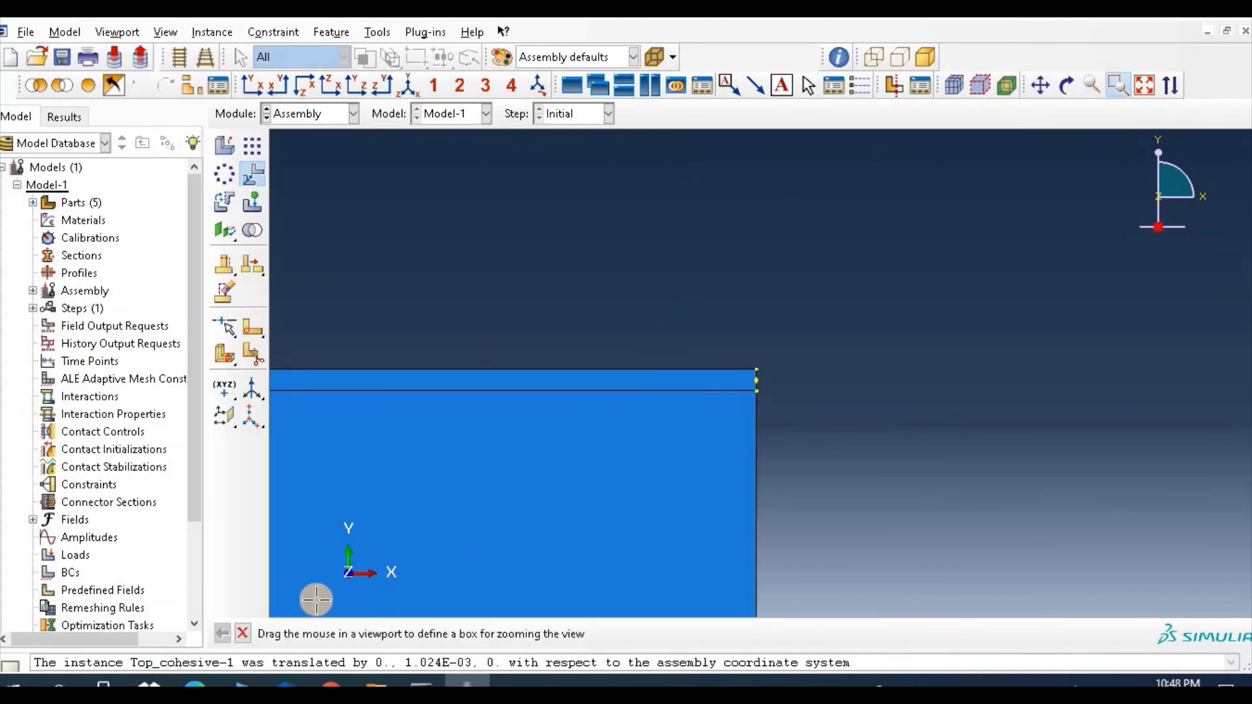
key(Escape)
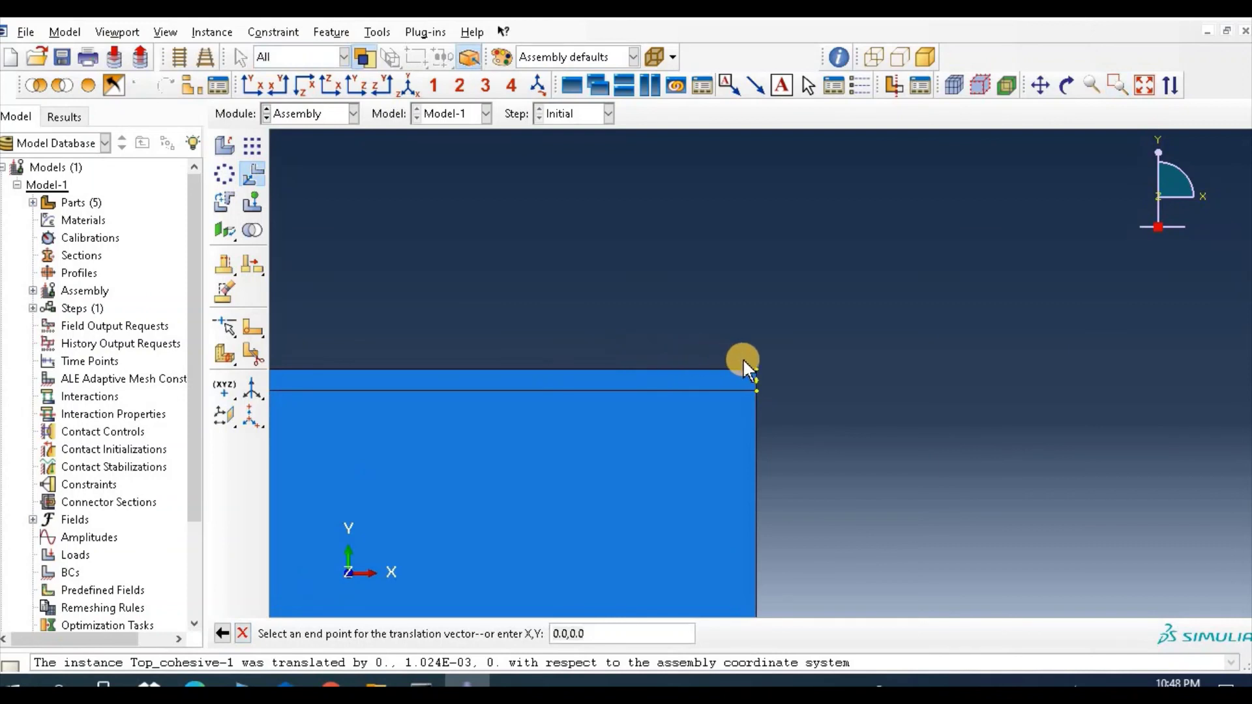
click(758, 368)
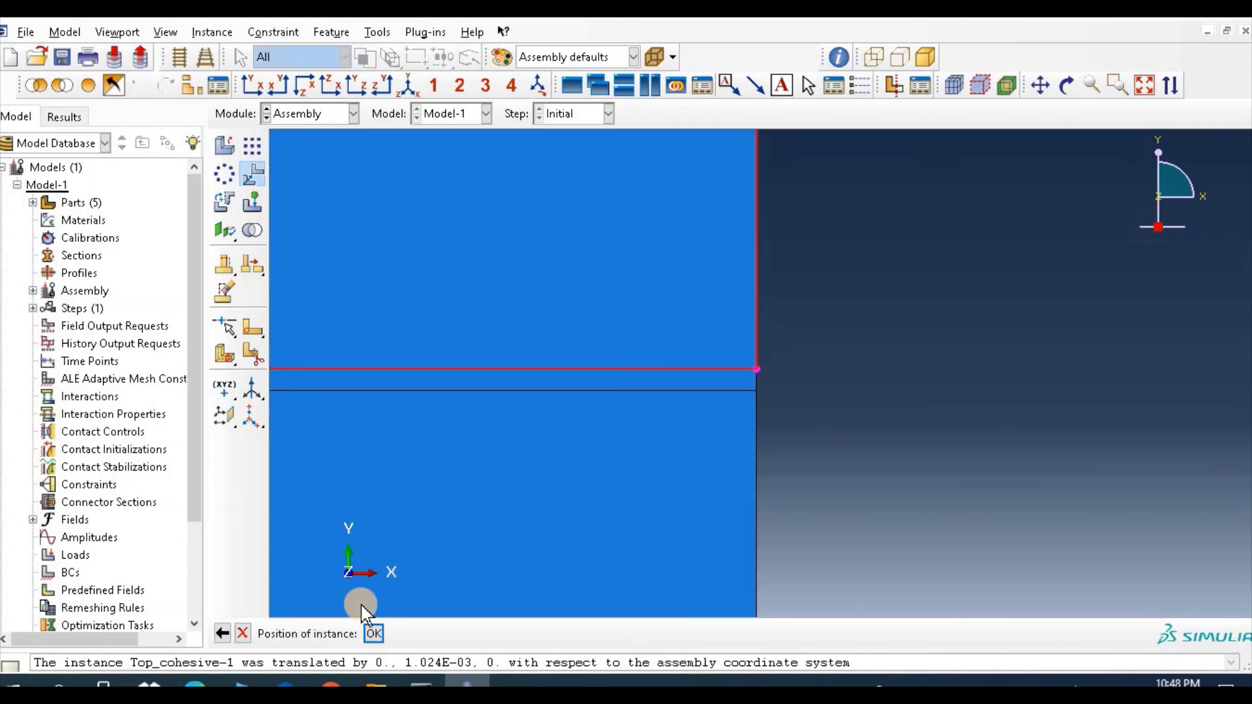
click(373, 634)
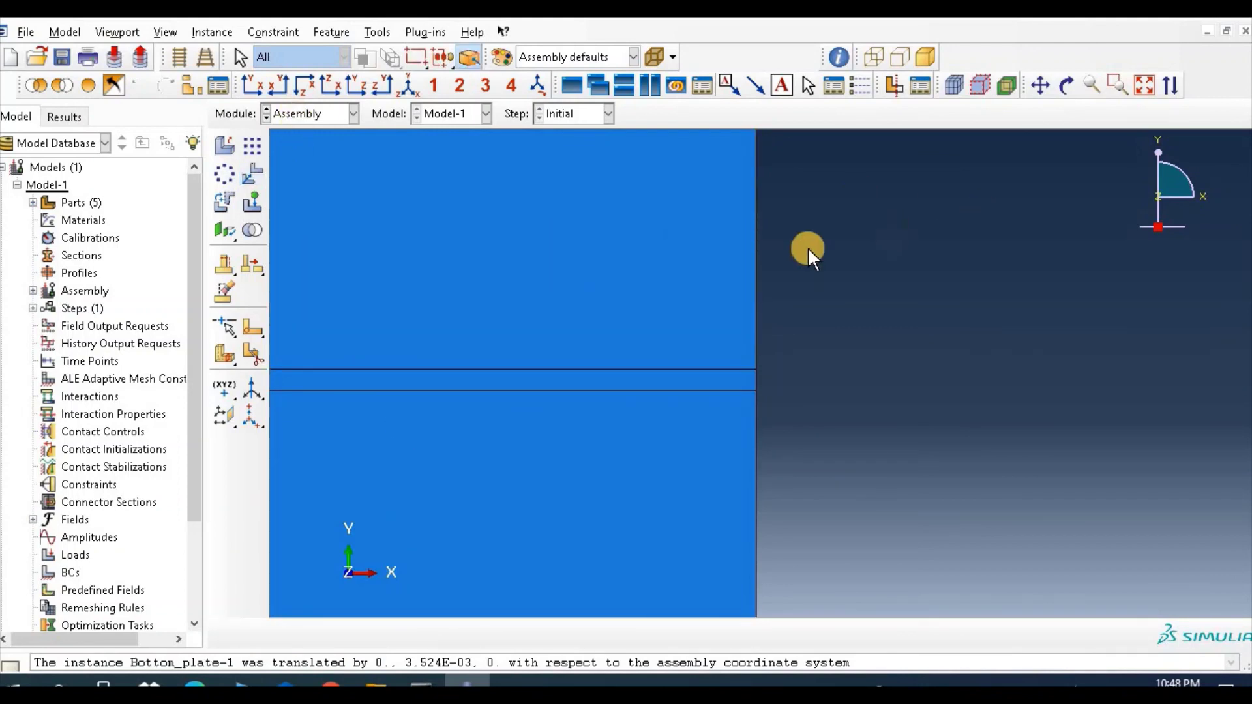
Pan and box-zoom onto the right-end layer interfaces to inspect the five stacked layers.
ctrl+alt+middle_drag(614, 370, 526, 373)
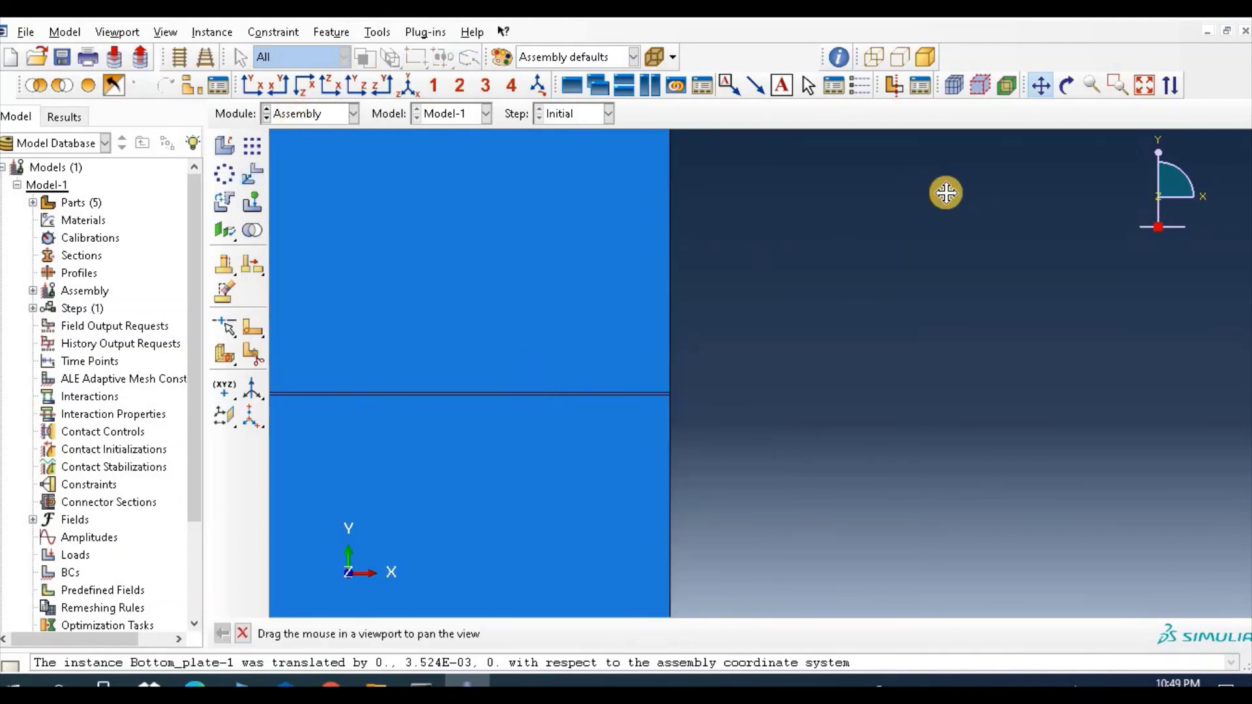
click(1092, 85)
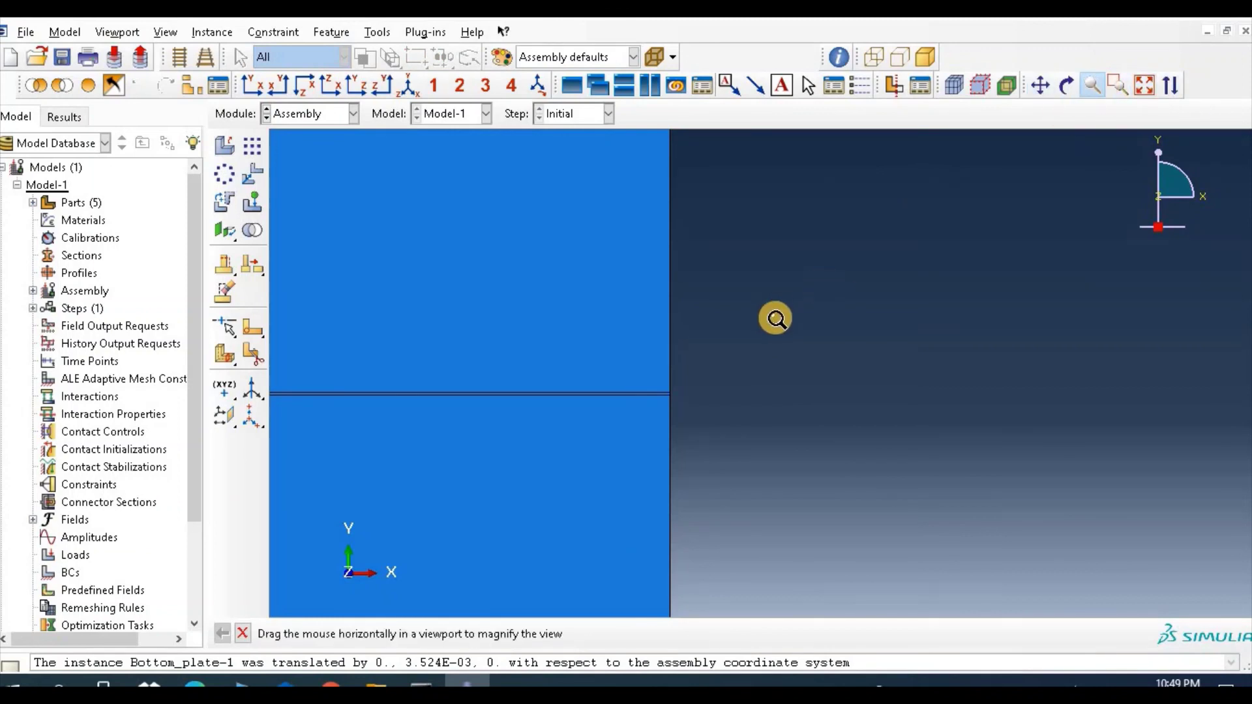
drag(712, 321, 575, 276)
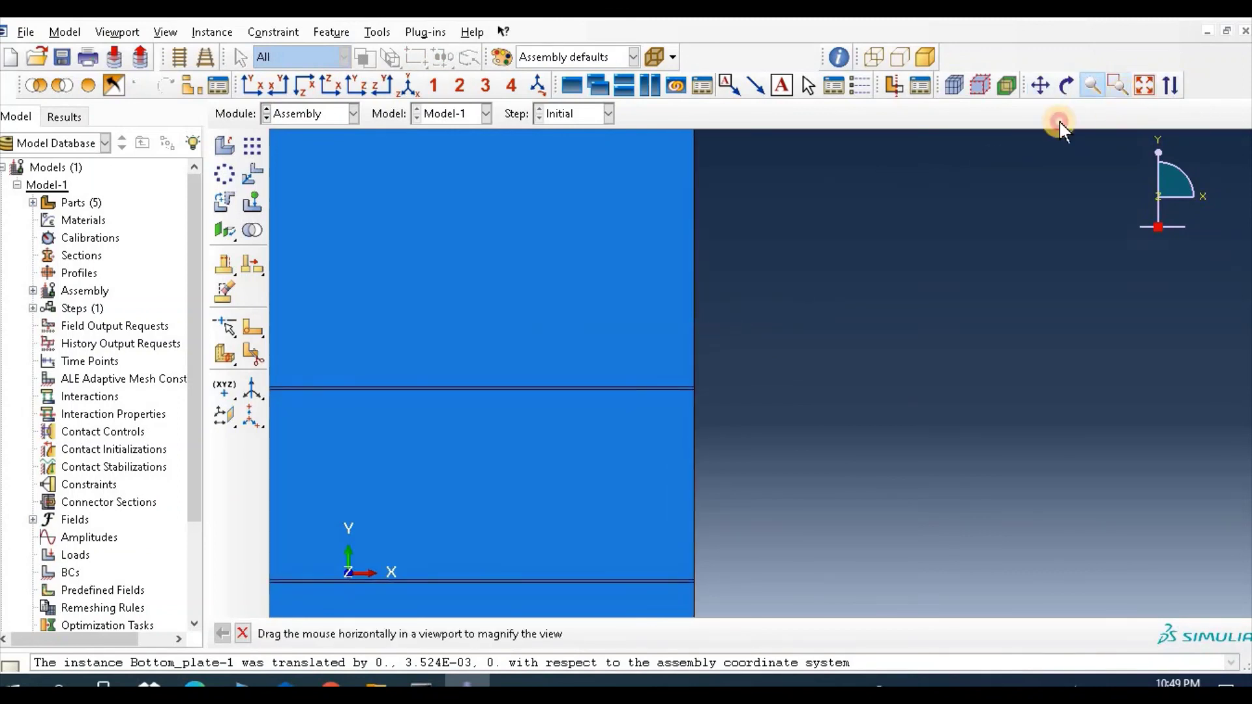
click(1116, 83)
drag(640, 354, 763, 620)
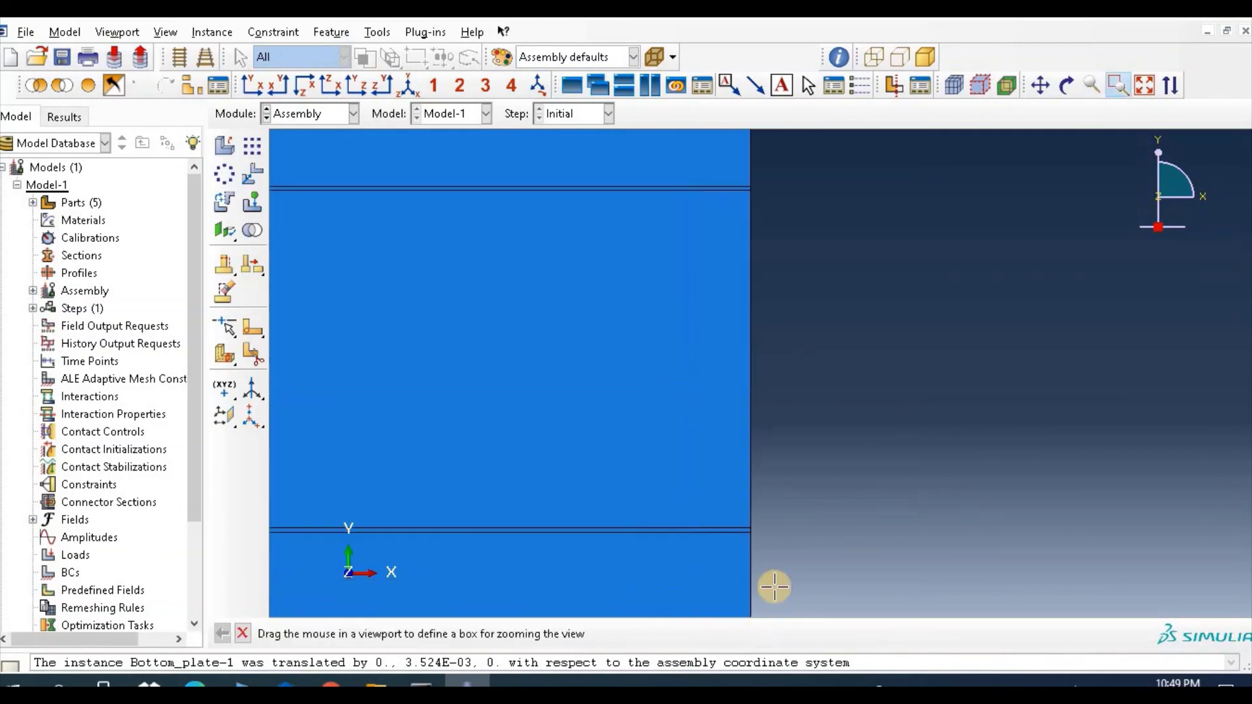
click(242, 633)
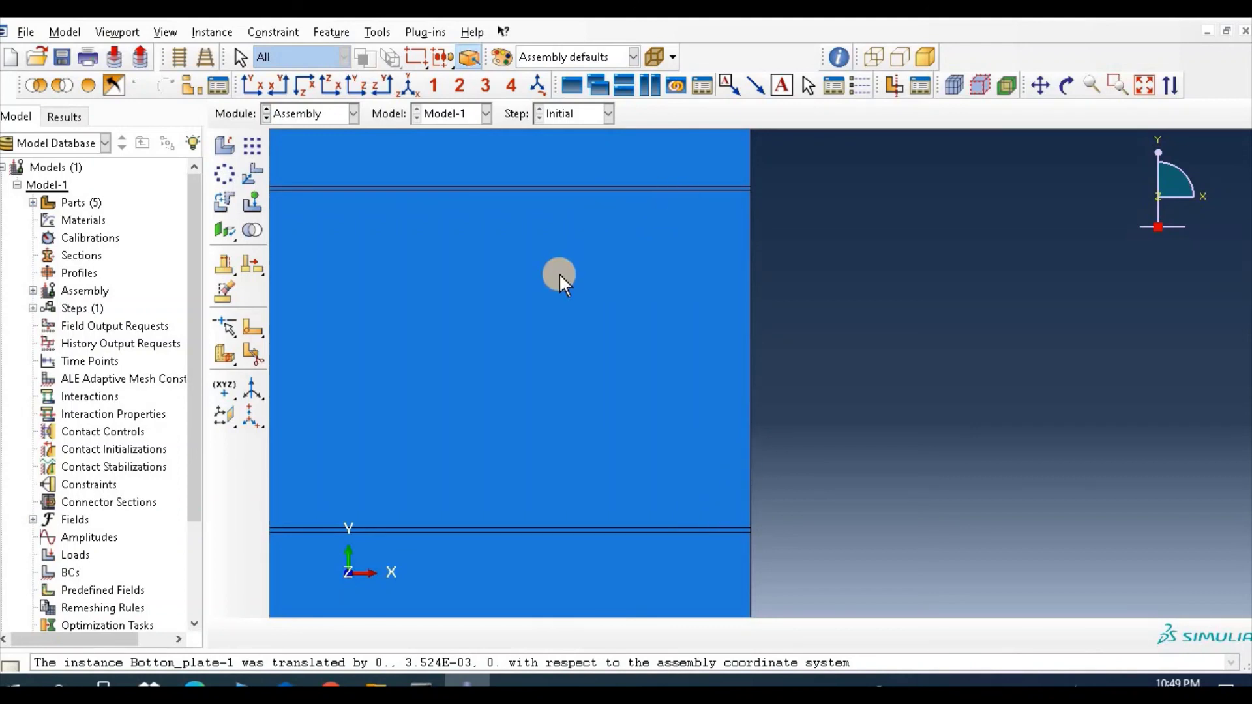
In the Step module, create Static, General Step-1 with Nlgeom on and 0.001 initial increment.
click(313, 116)
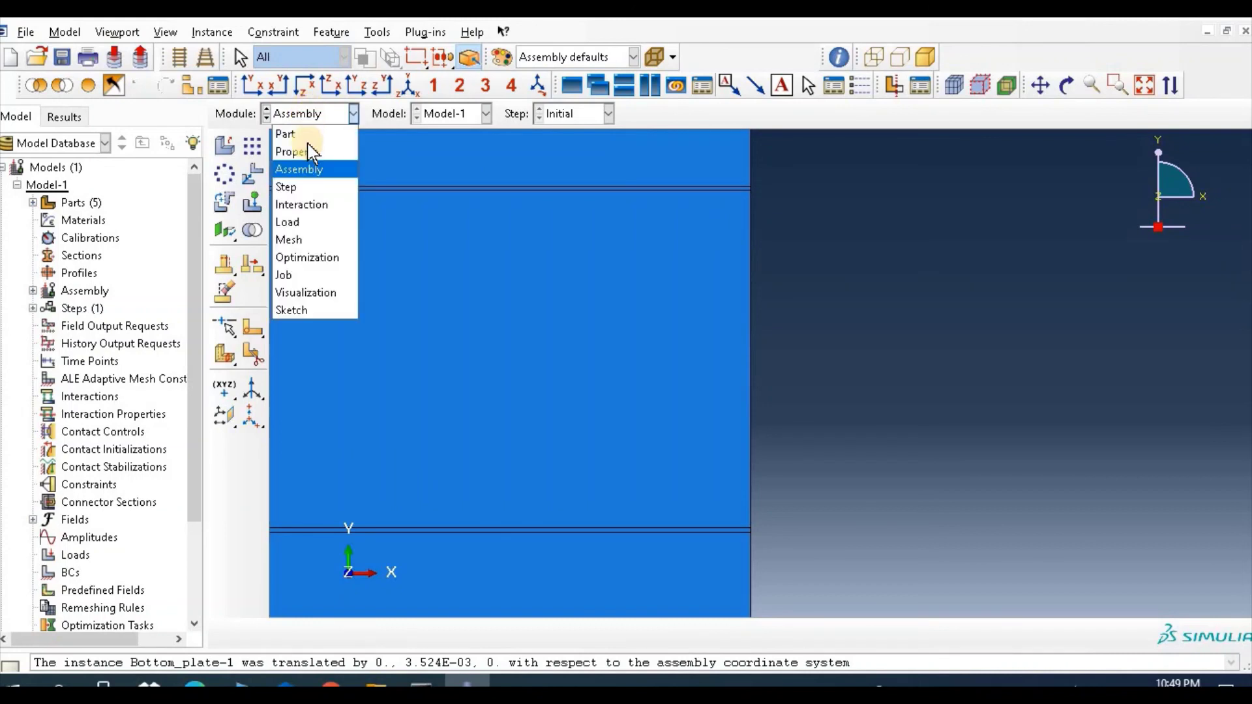
click(306, 189)
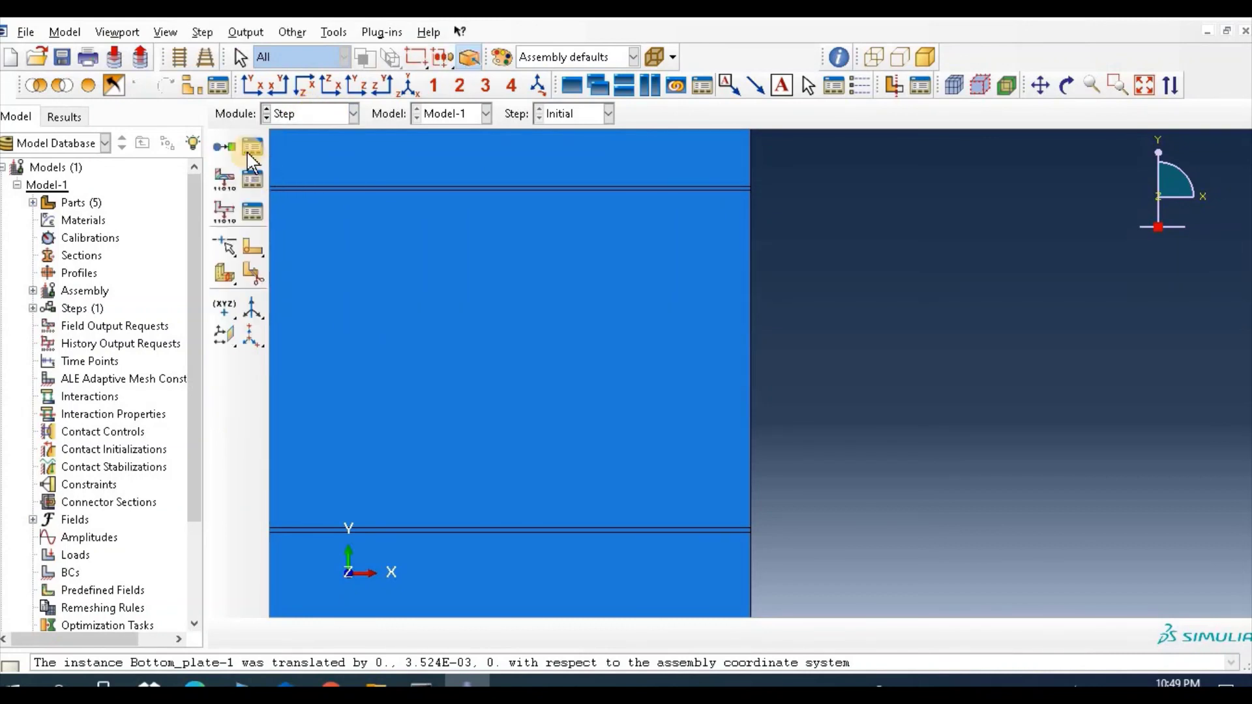
click(250, 470)
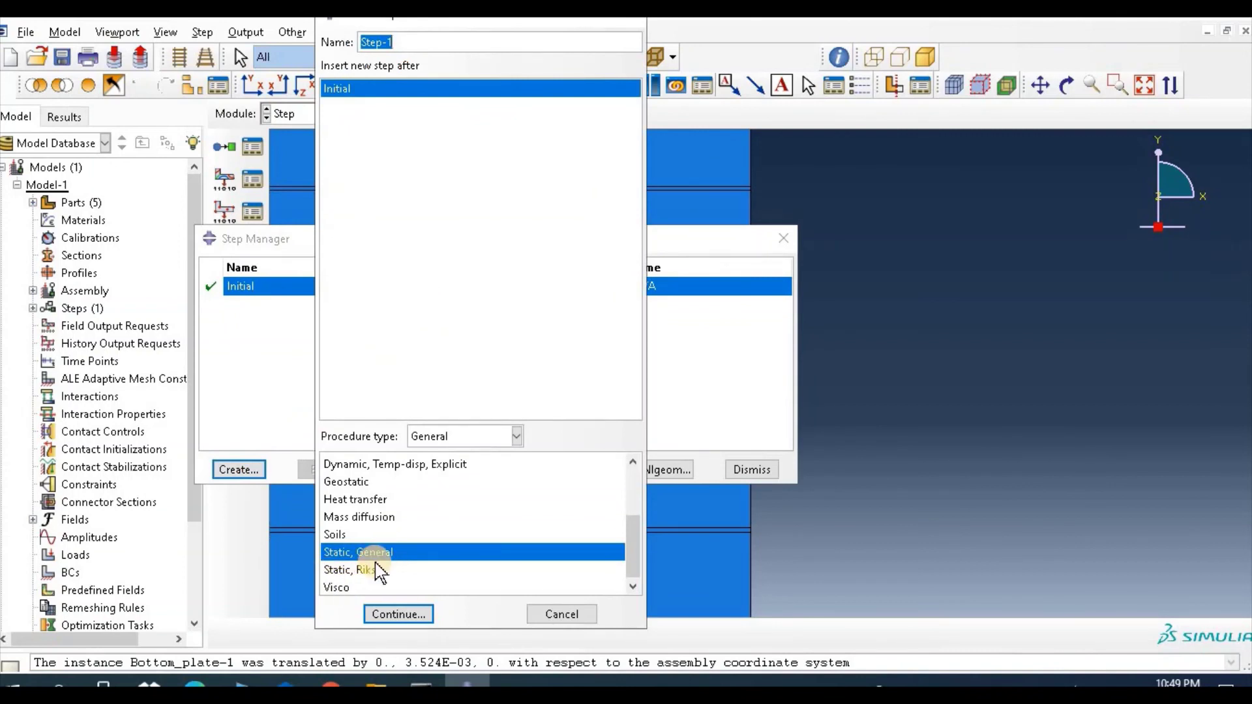
click(418, 621)
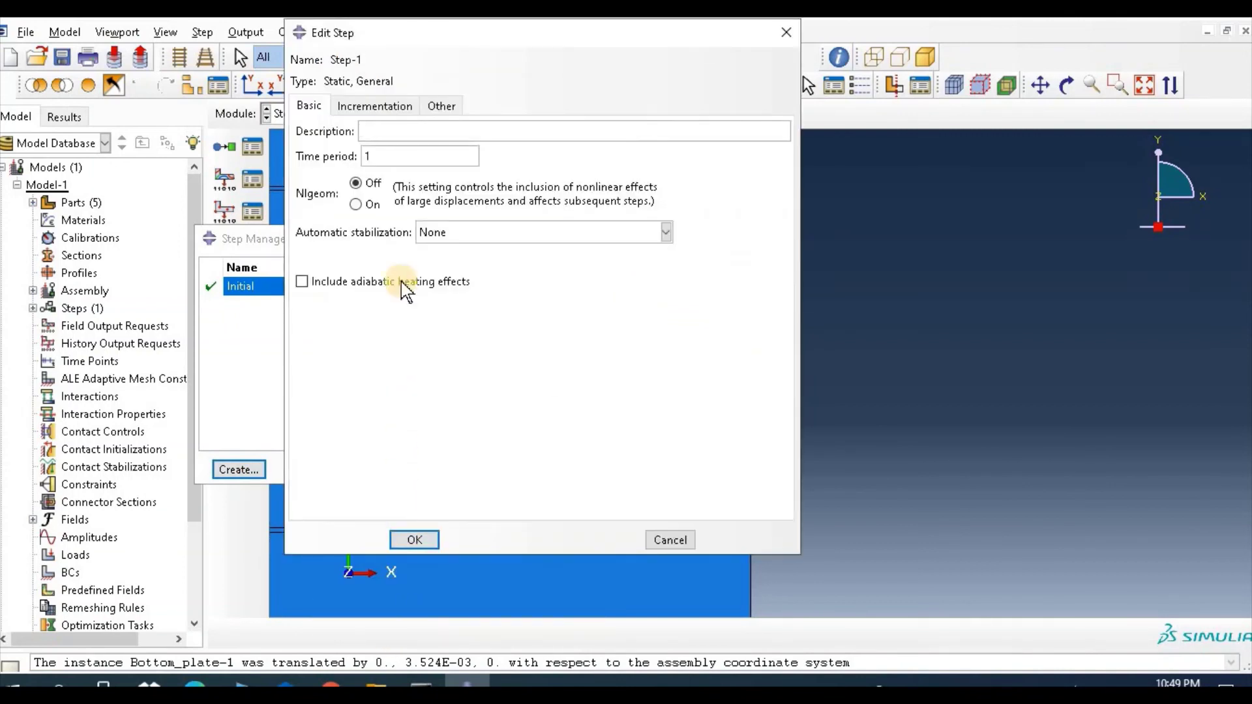
click(363, 204)
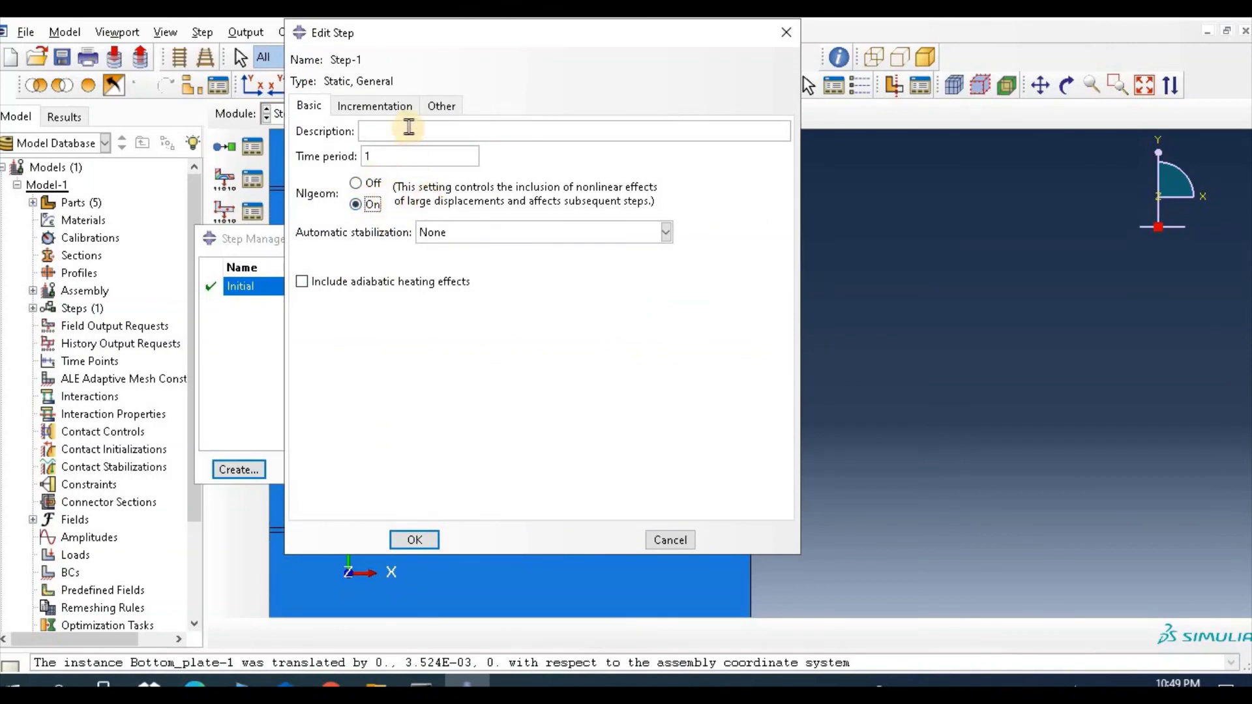
click(379, 108)
click(478, 197)
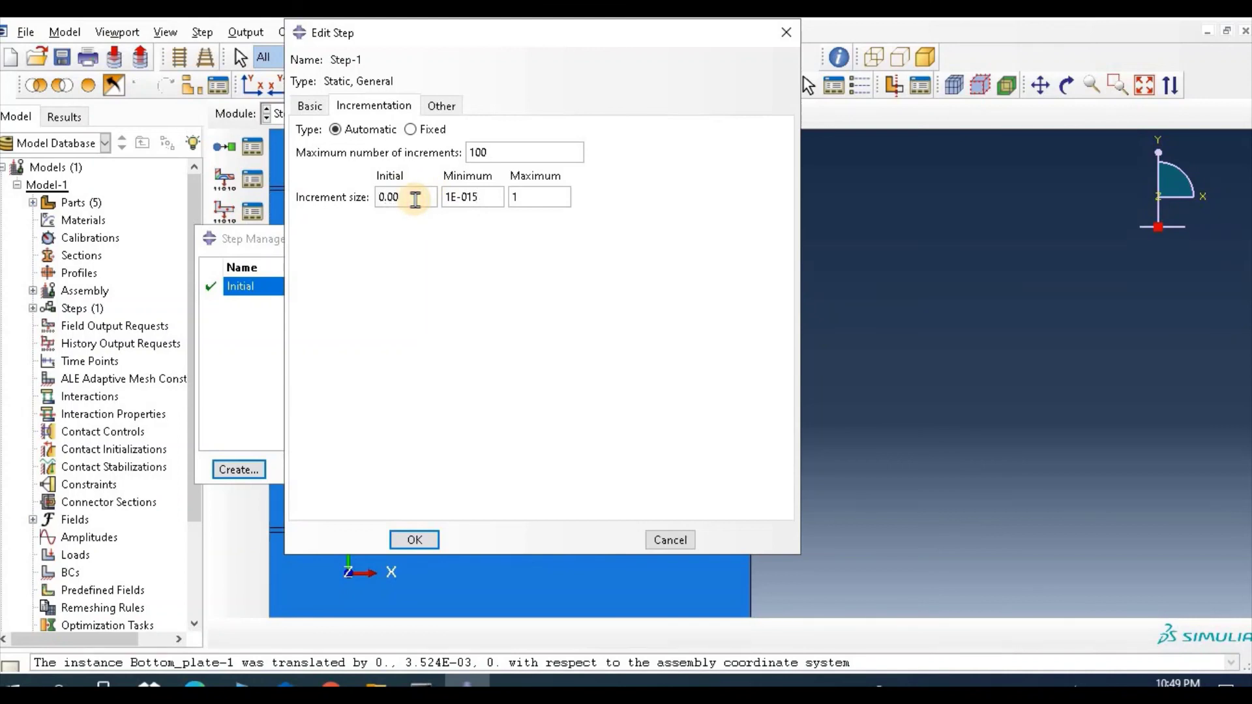
click(414, 540)
click(750, 470)
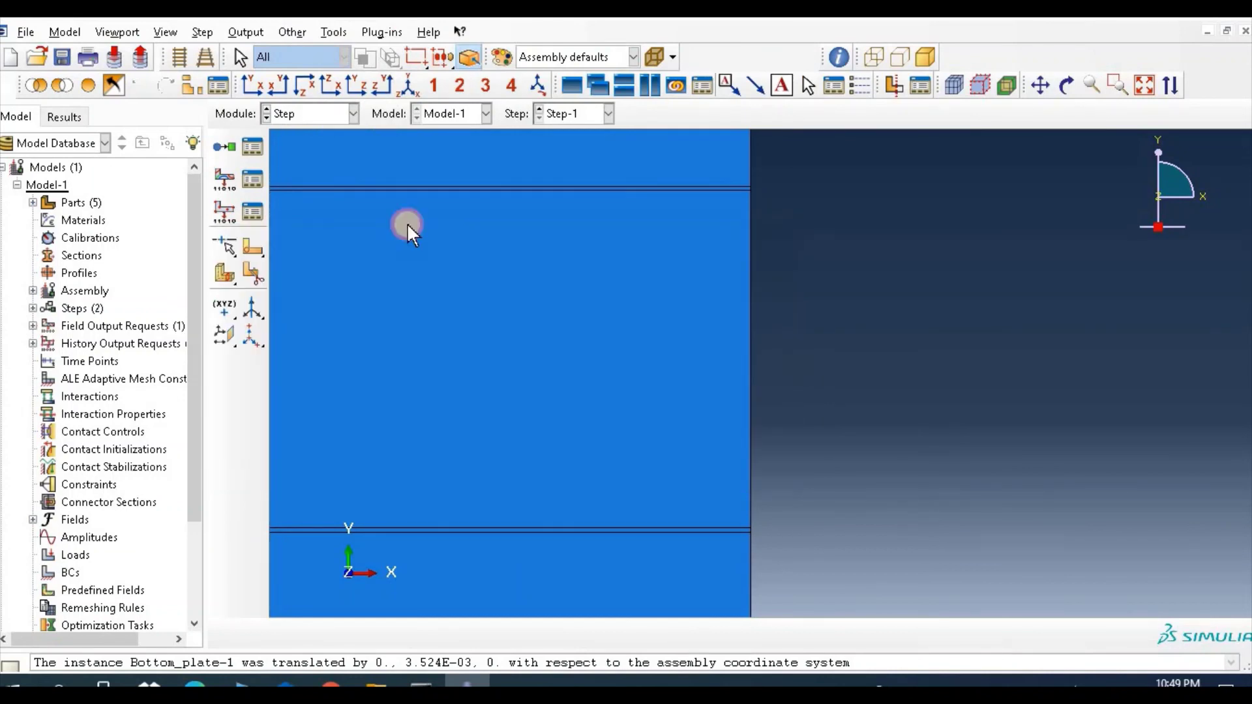
click(291, 113)
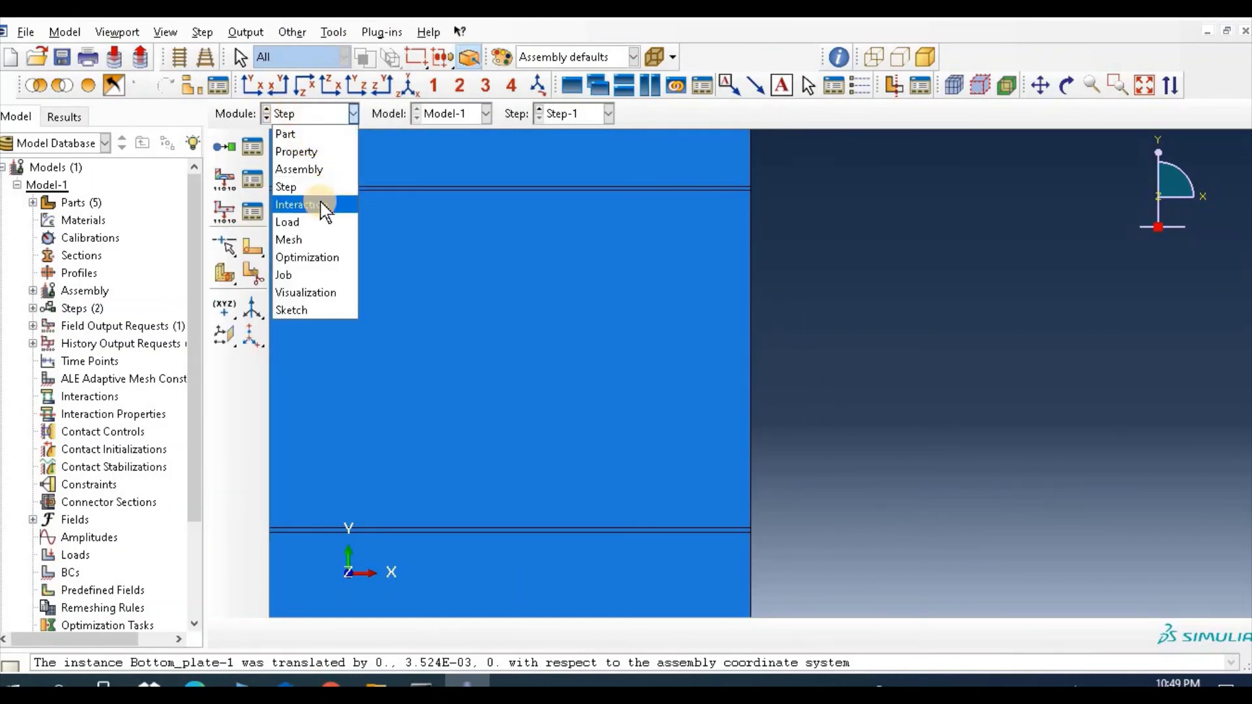